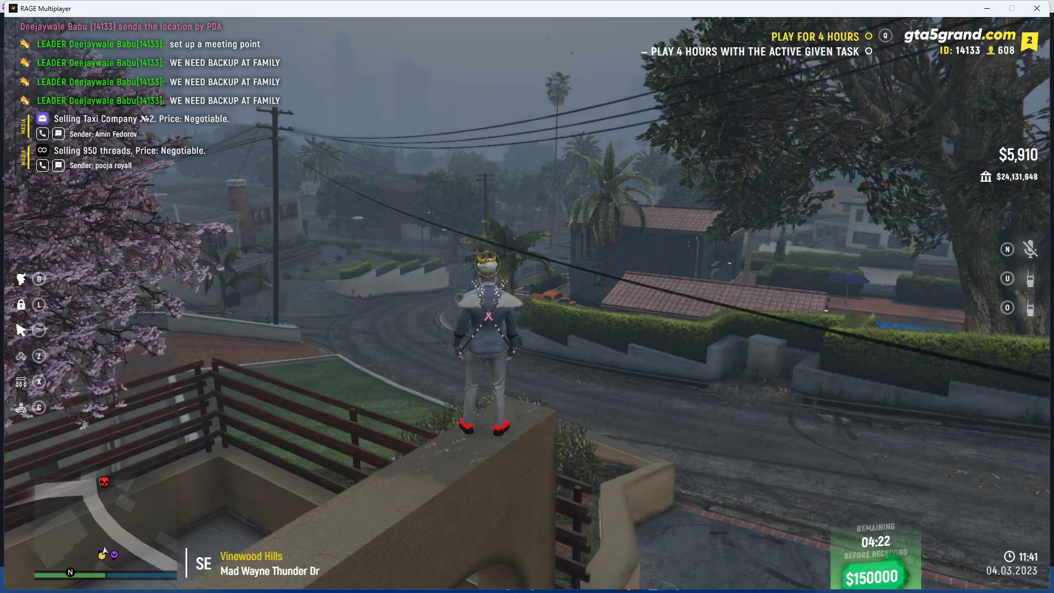
Move the character down from the wall, run through the archway and enter House No.969
key(w)
key(space)
key(w)
key(w)
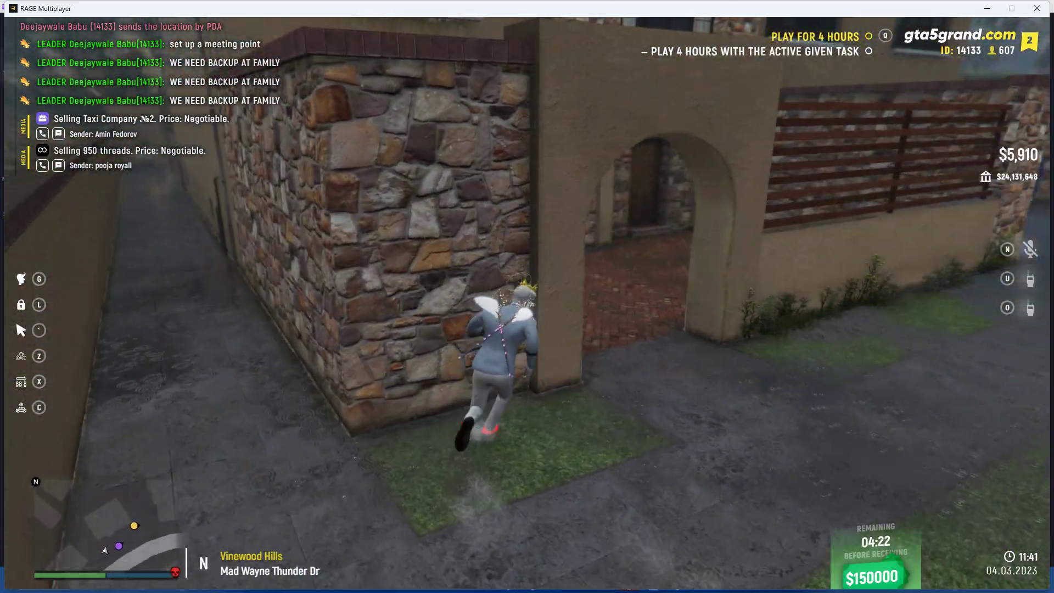
key(w)
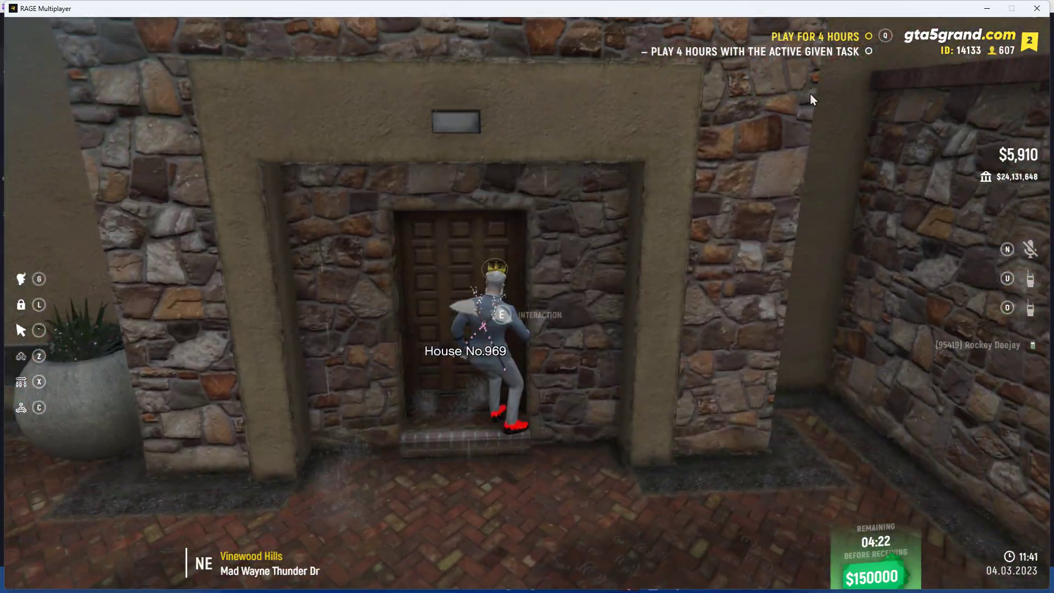
key(e)
click(649, 420)
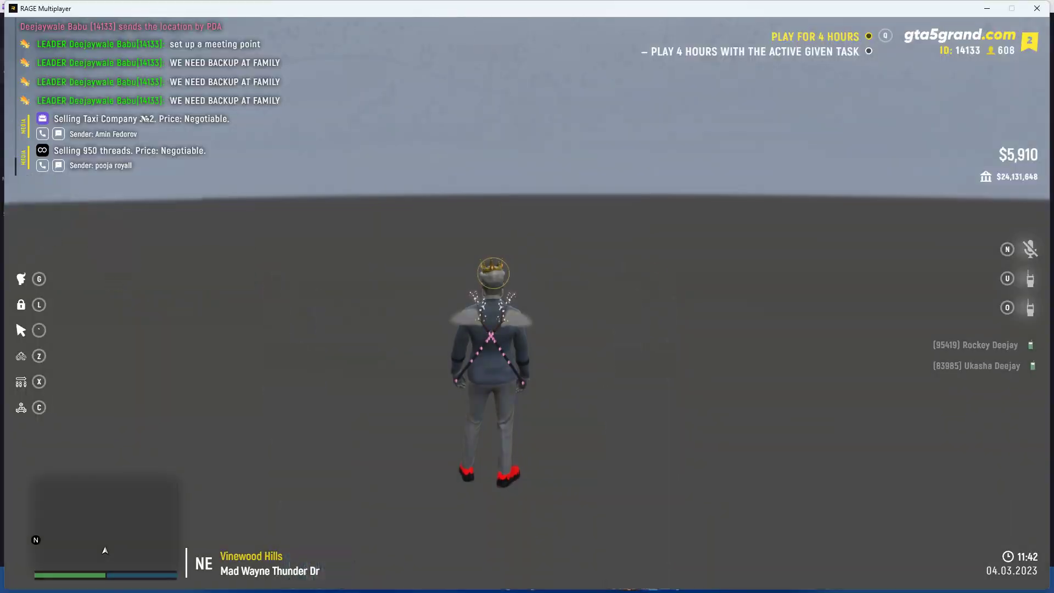
Take the character up the stairs to the bedroom and approach the player standing beside the bed
key(w)
key(w)
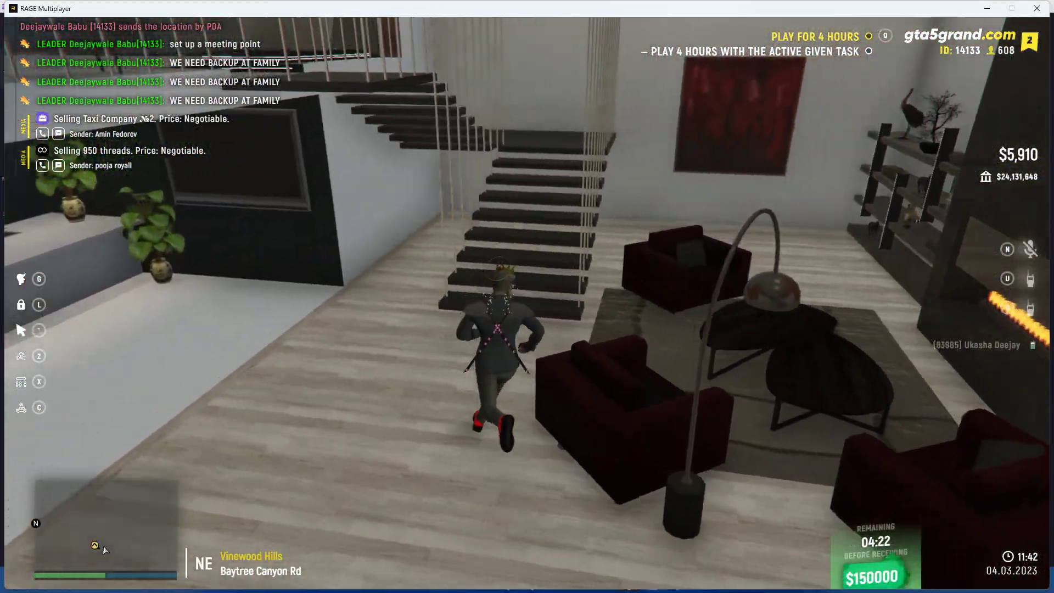
key(w)
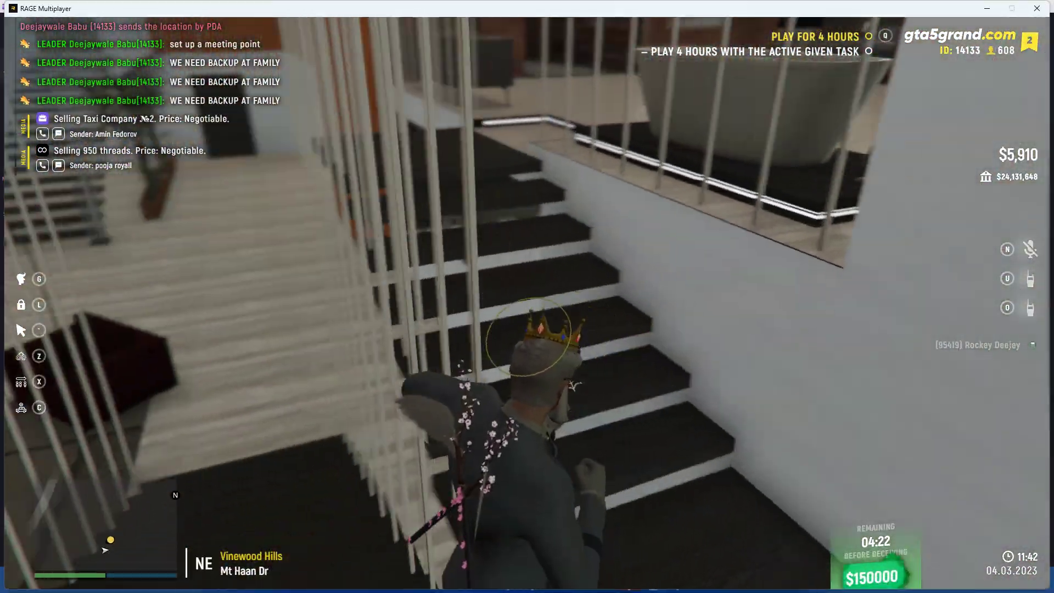
key(w)
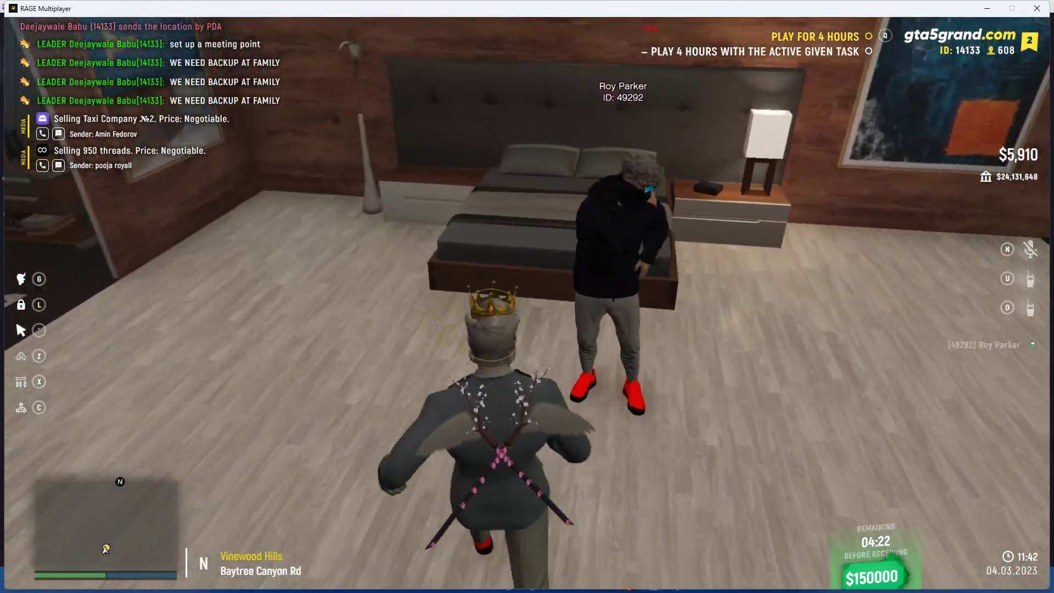
key(w)
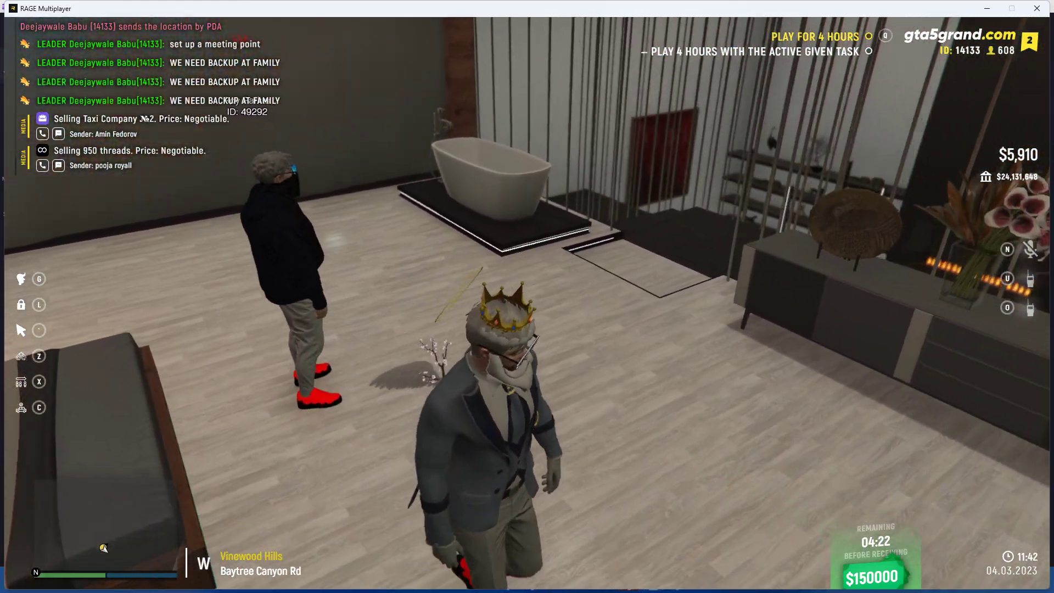
key(n)
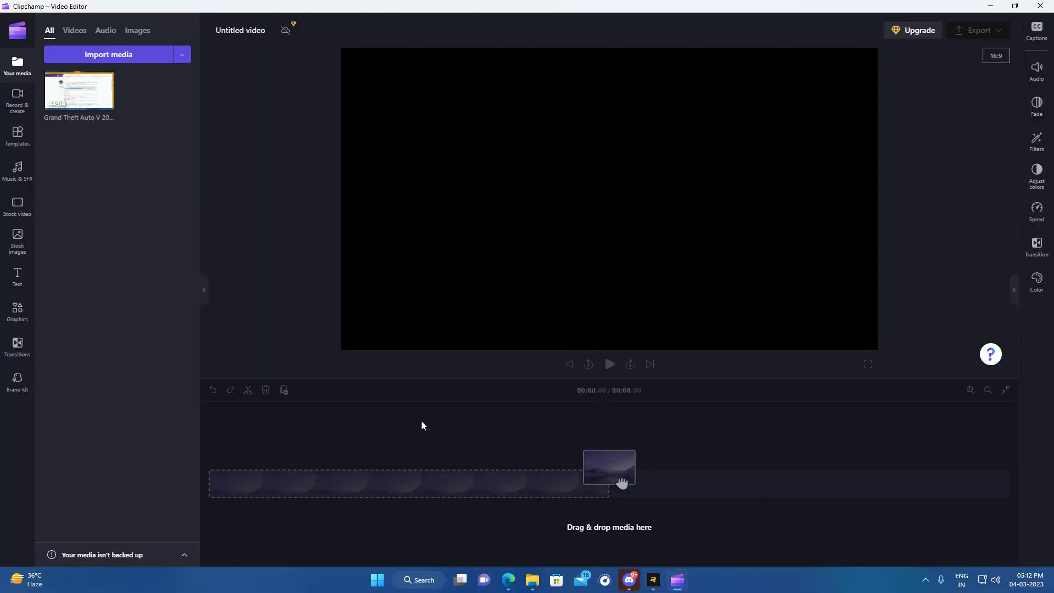
In Clipchamp, split the recording at about 38:24, delete the part before the split and close the gap it leaves
mouse_move(99, 101)
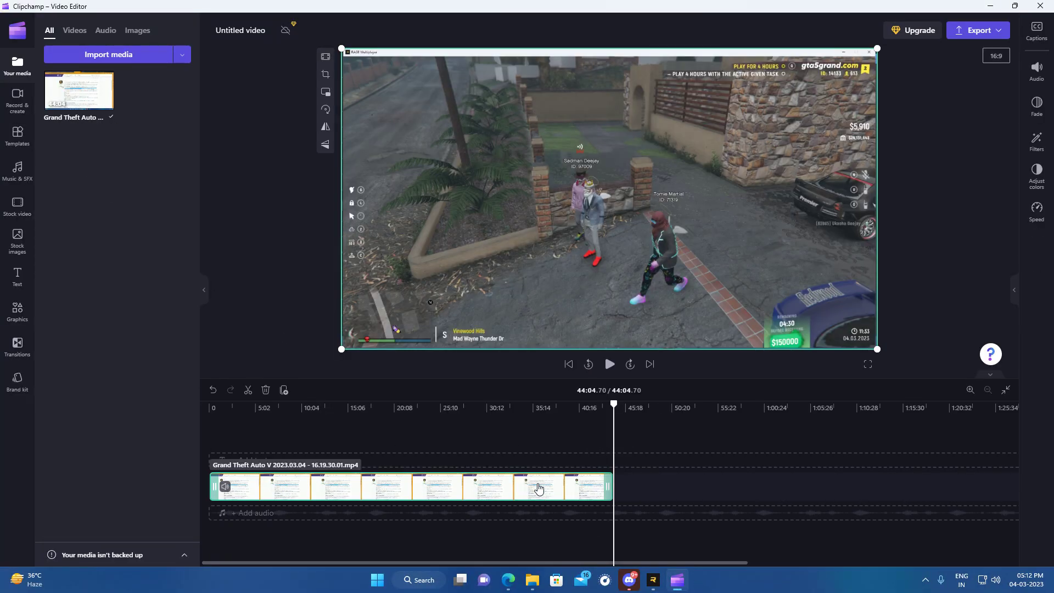
drag(611, 407, 561, 409)
key(s)
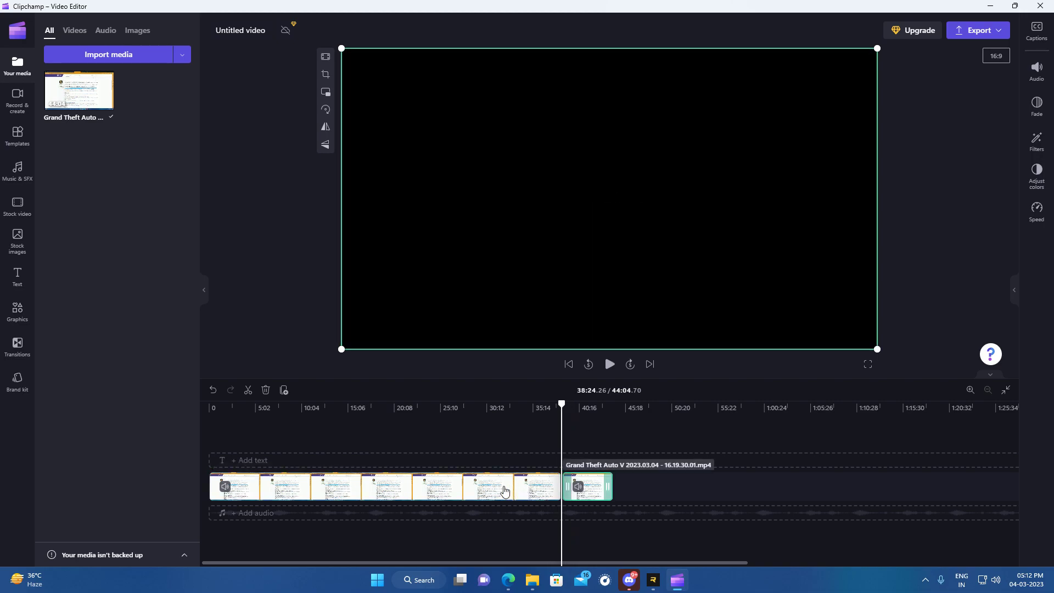
right_click(524, 483)
click(527, 474)
right_click(436, 485)
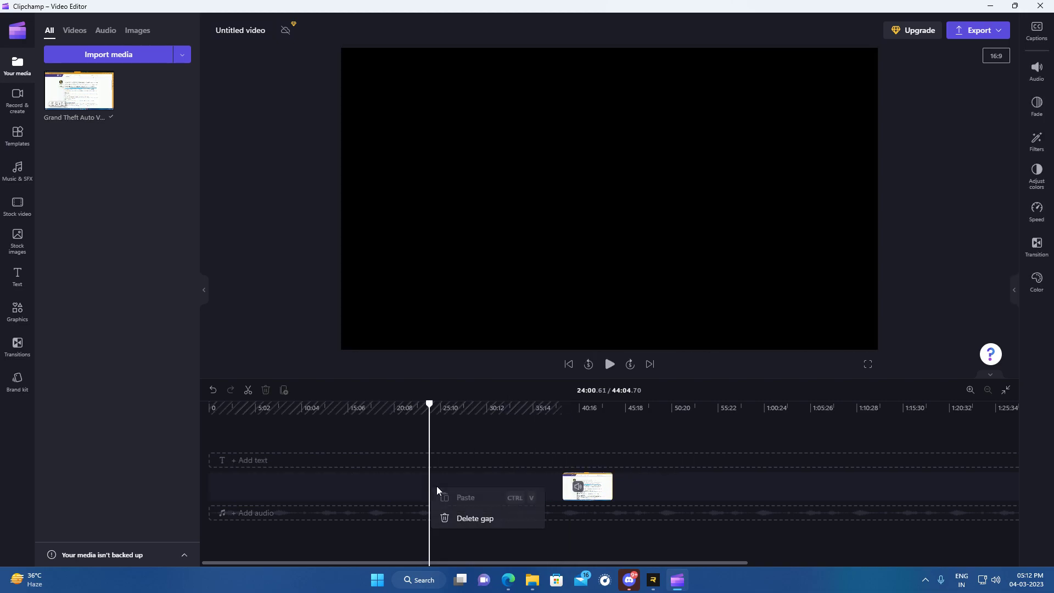
click(471, 516)
Preview the opening, split the clip at 00:14.33 and move the longer part away from the short opening piece
key(space)
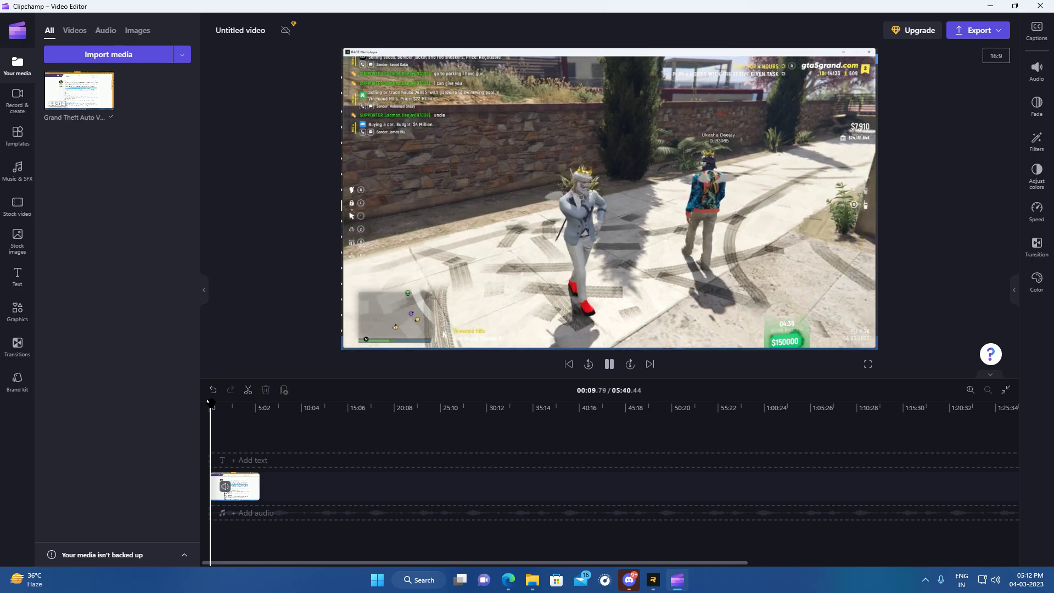
drag(210, 404, 211, 402)
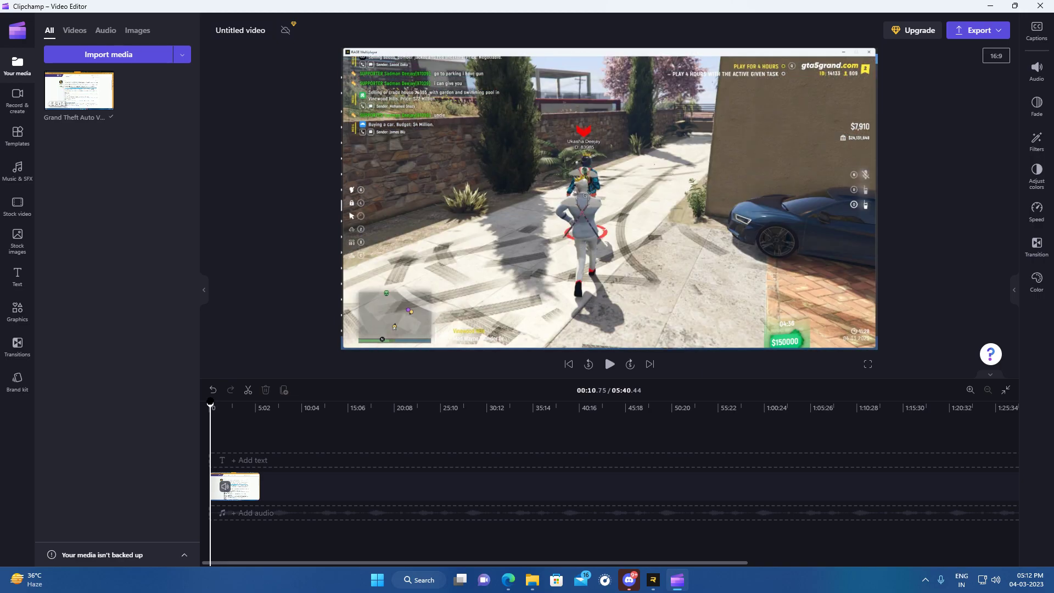
drag(210, 402, 210, 403)
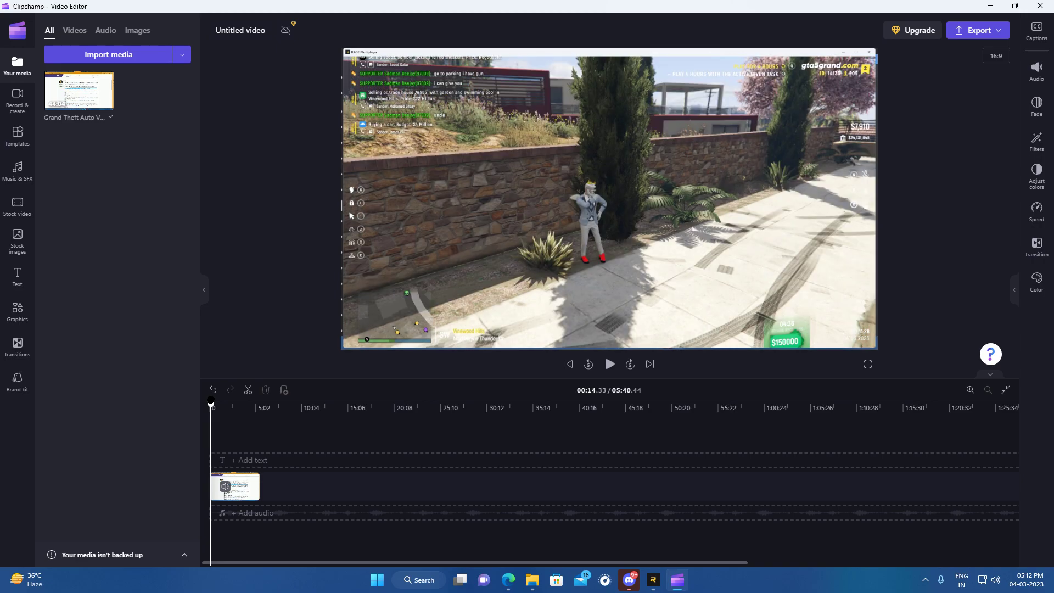
click(221, 497)
drag(234, 486, 263, 486)
Delete the short opening piece and the empty gap ahead of the remaining clip
right_click(237, 490)
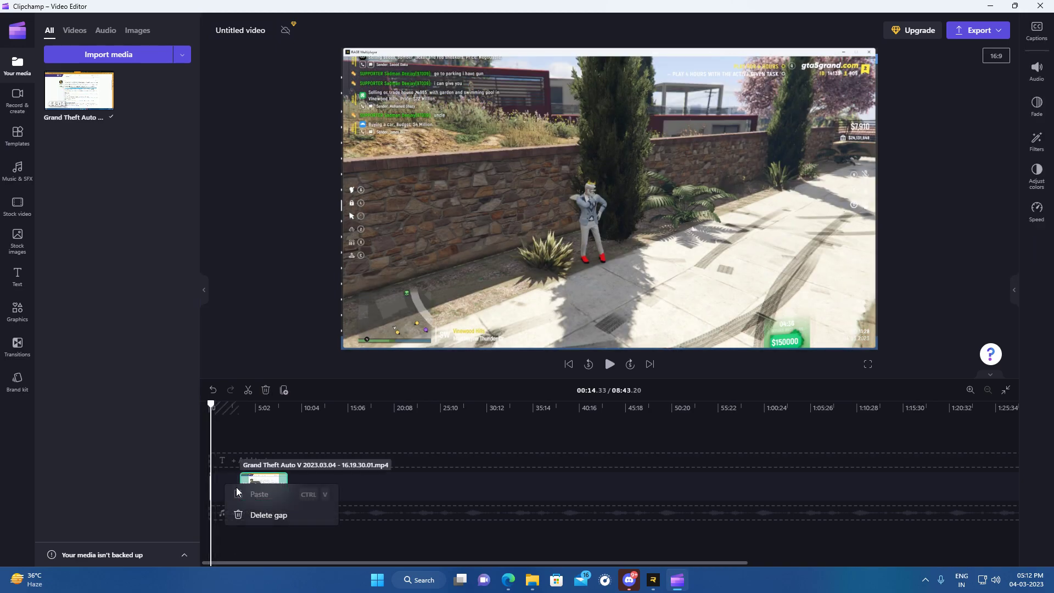
click(209, 484)
right_click(211, 486)
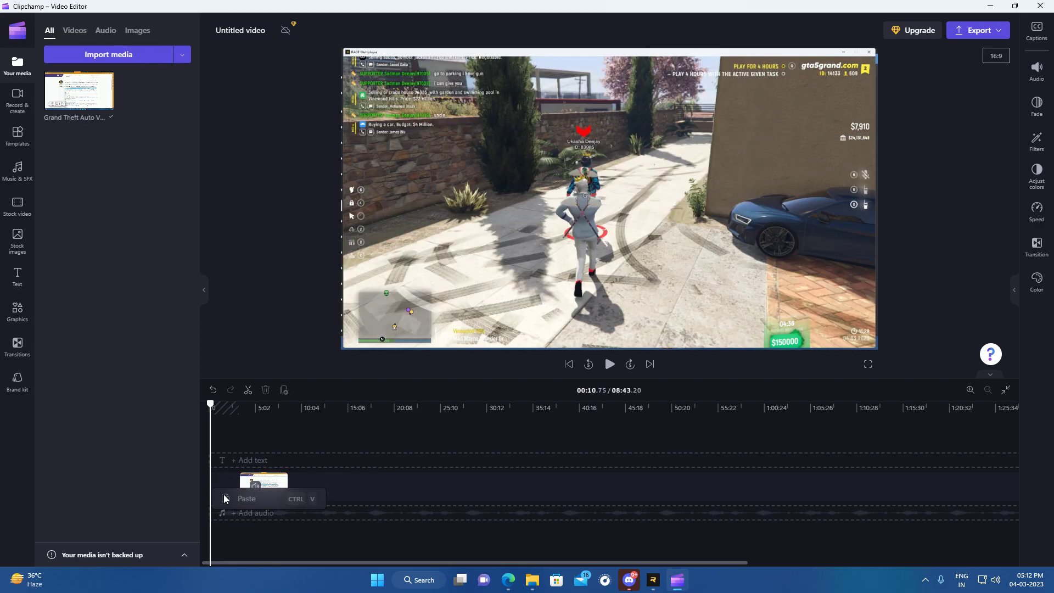
click(351, 480)
right_click(211, 492)
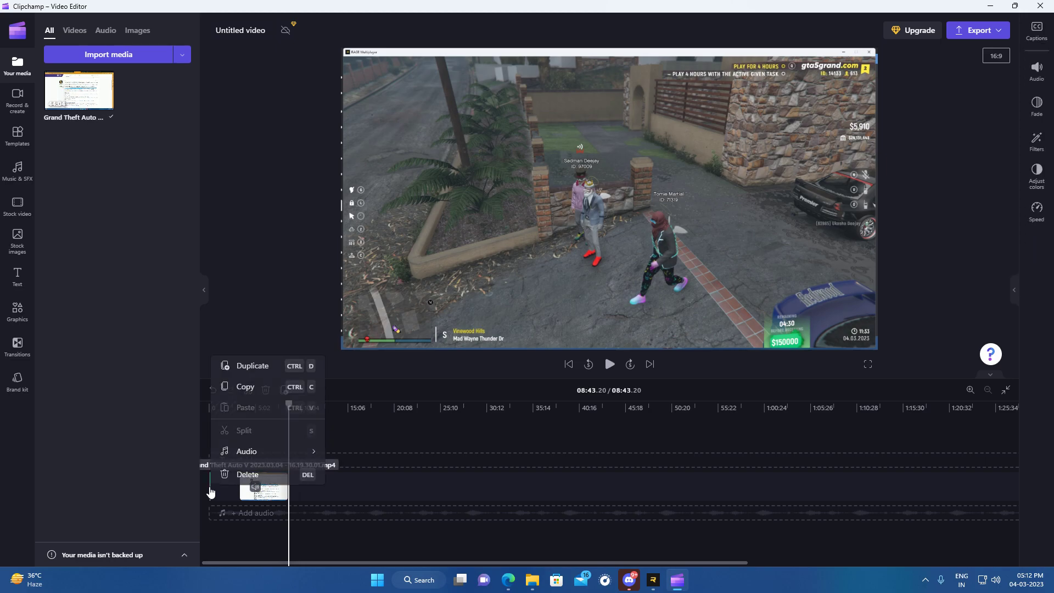
click(223, 487)
right_click(227, 491)
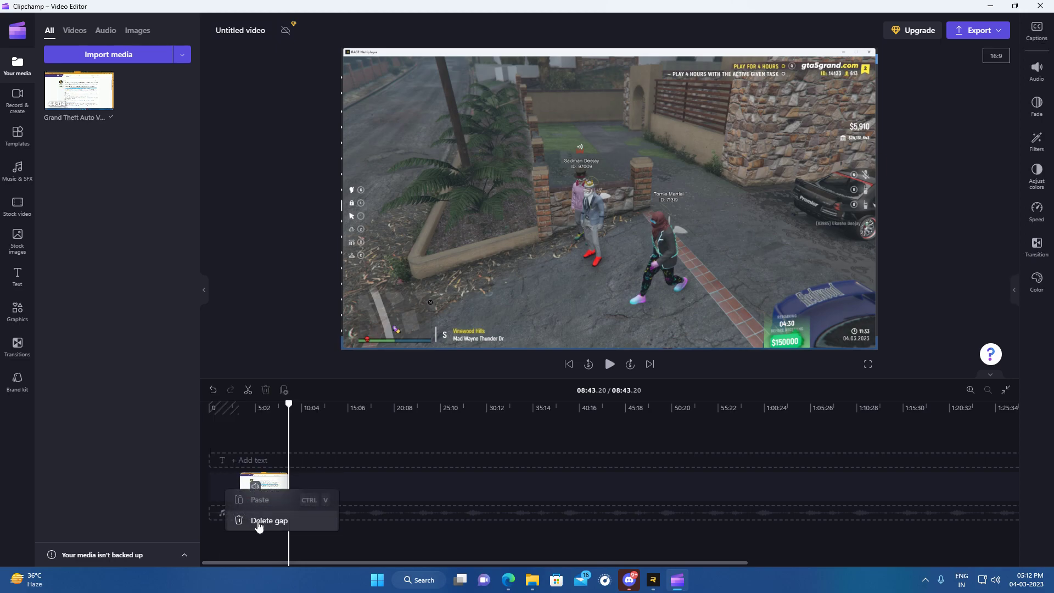
click(269, 520)
Play from the start, split the clip at 00:04.23 and delete the short opening piece together with the gap
drag(238, 408, 193, 413)
key(space)
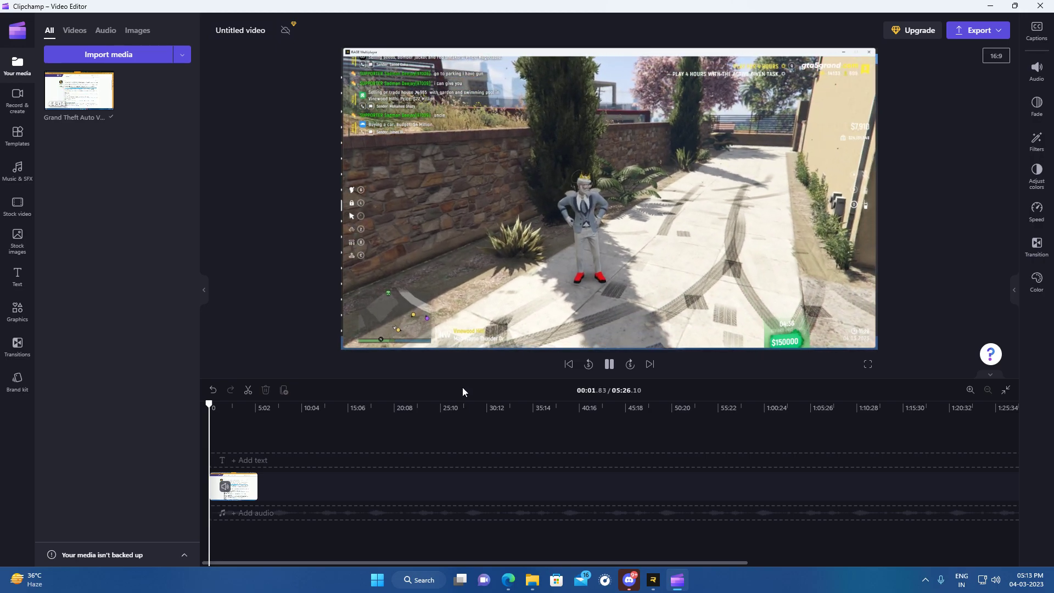
key(space)
click(239, 475)
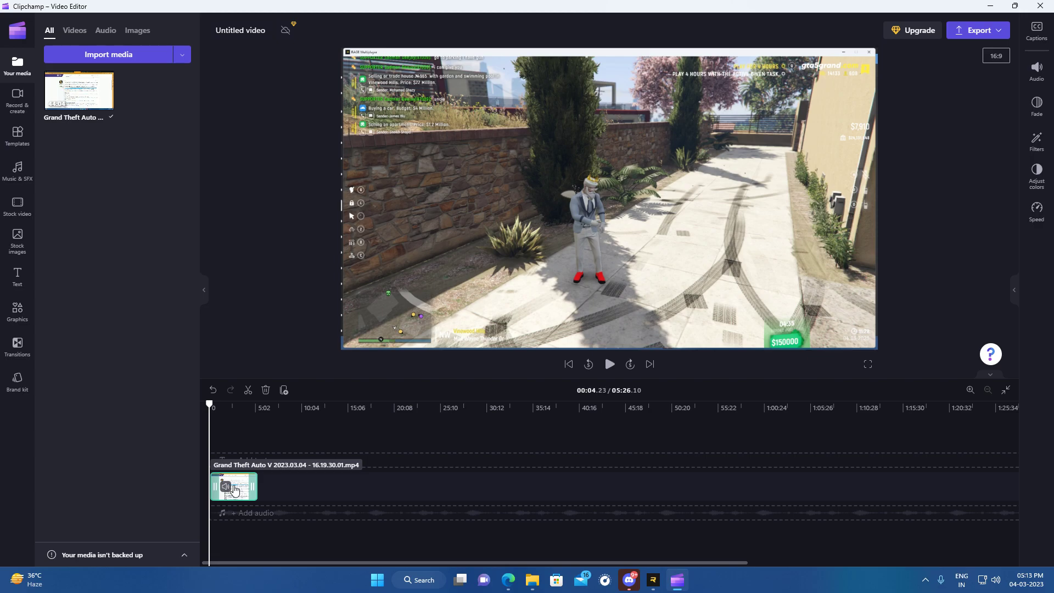
click(309, 430)
click(208, 489)
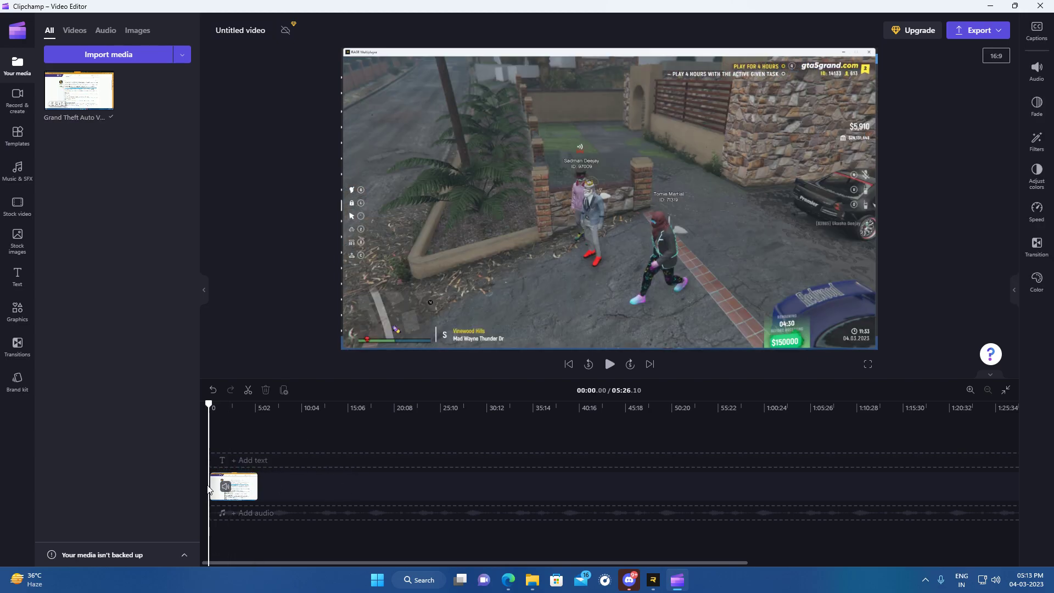
drag(224, 489, 306, 488)
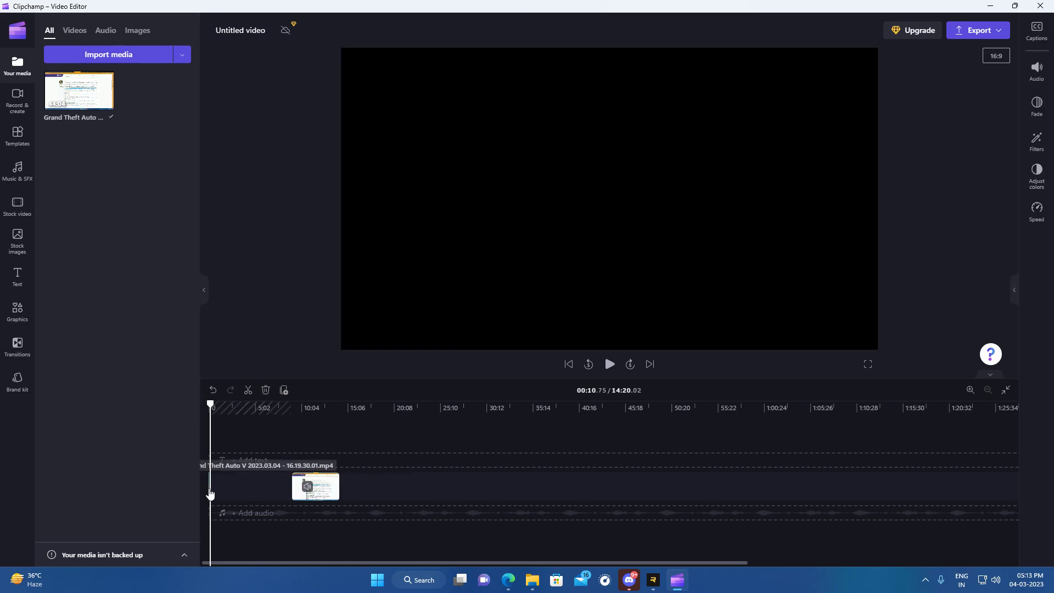
right_click(210, 492)
click(219, 484)
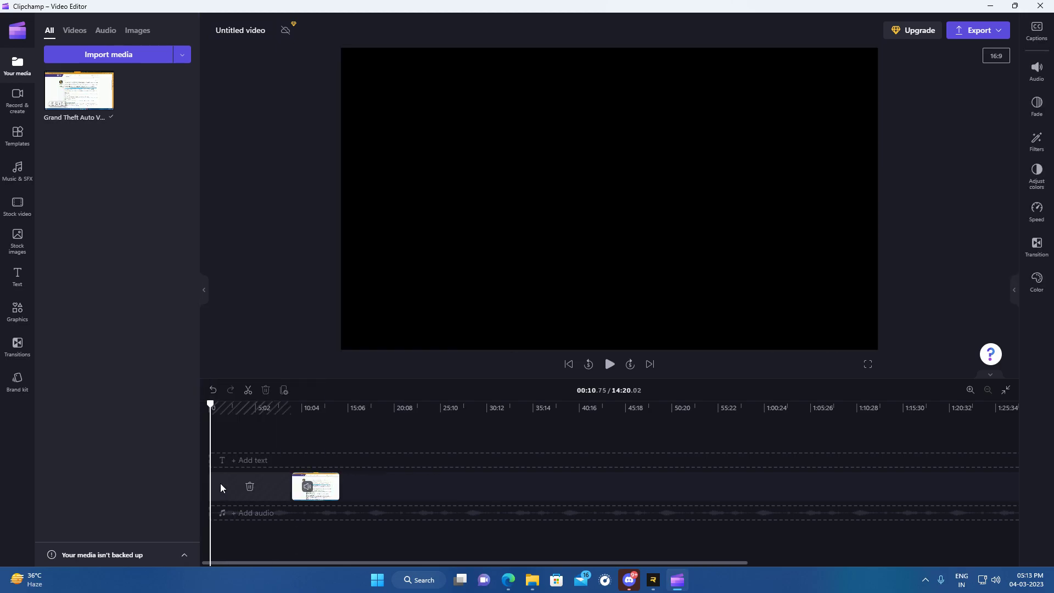
click(248, 486)
Preview the opening, then extend the clip's start back over earlier footage for a total length of 06:33.54
key(space)
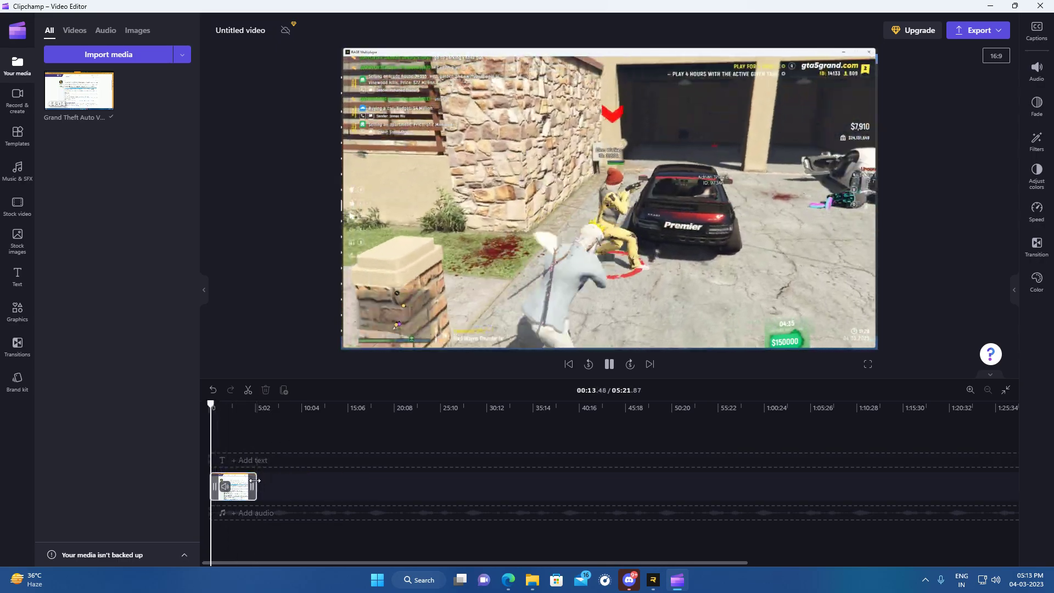
key(space)
drag(215, 484, 205, 486)
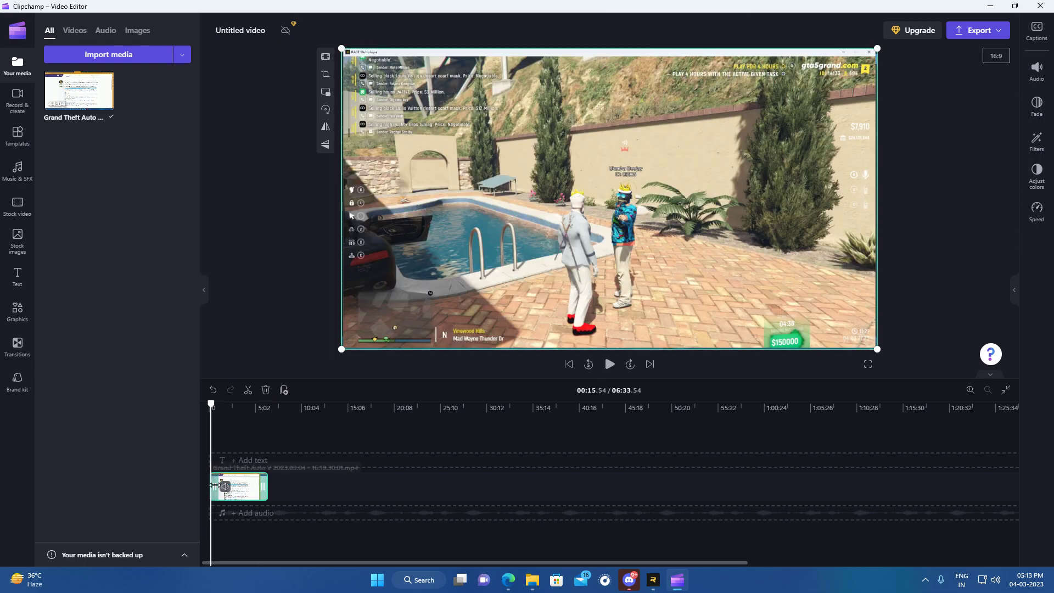
Play back the opening and trim the clip's start so the project runs 06:22.79
key(space)
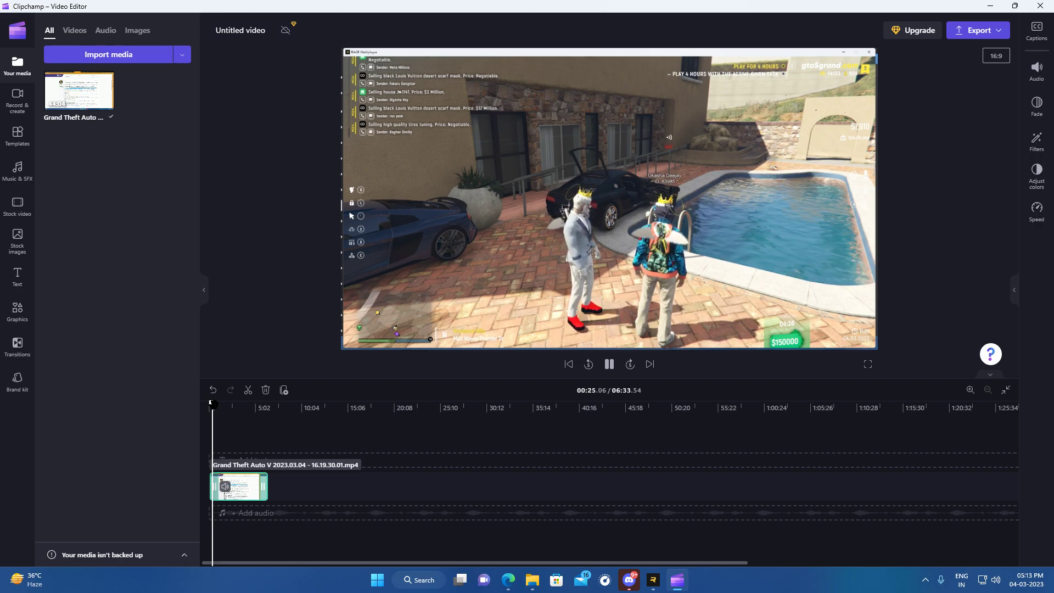
drag(215, 483, 240, 487)
key(space)
key(space)
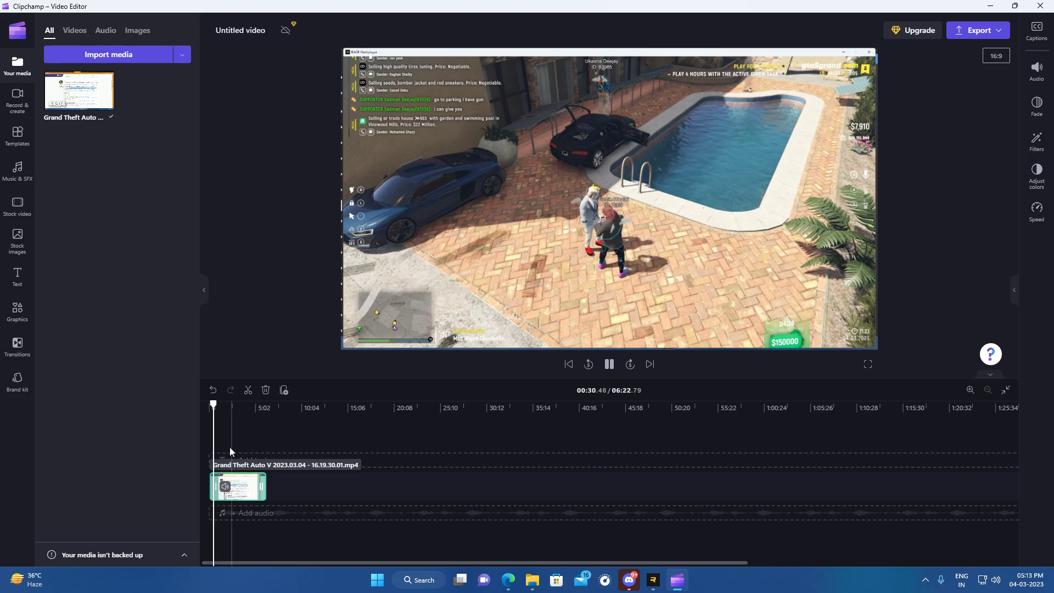
Trim the first 3.6 seconds off the clip and keep the remainder at the start of the timeline
click(213, 484)
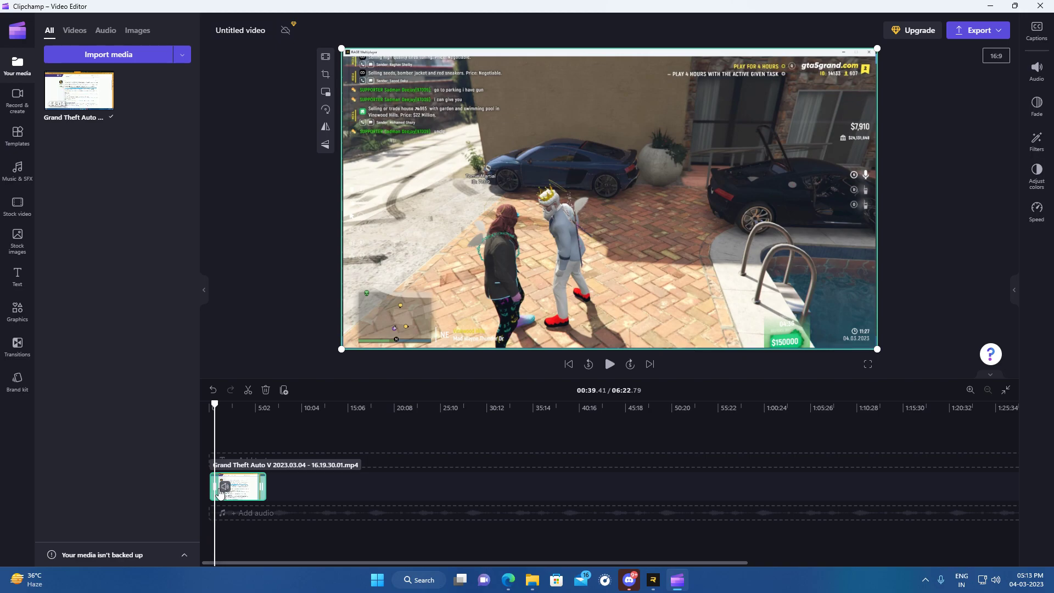
drag(217, 487, 218, 488)
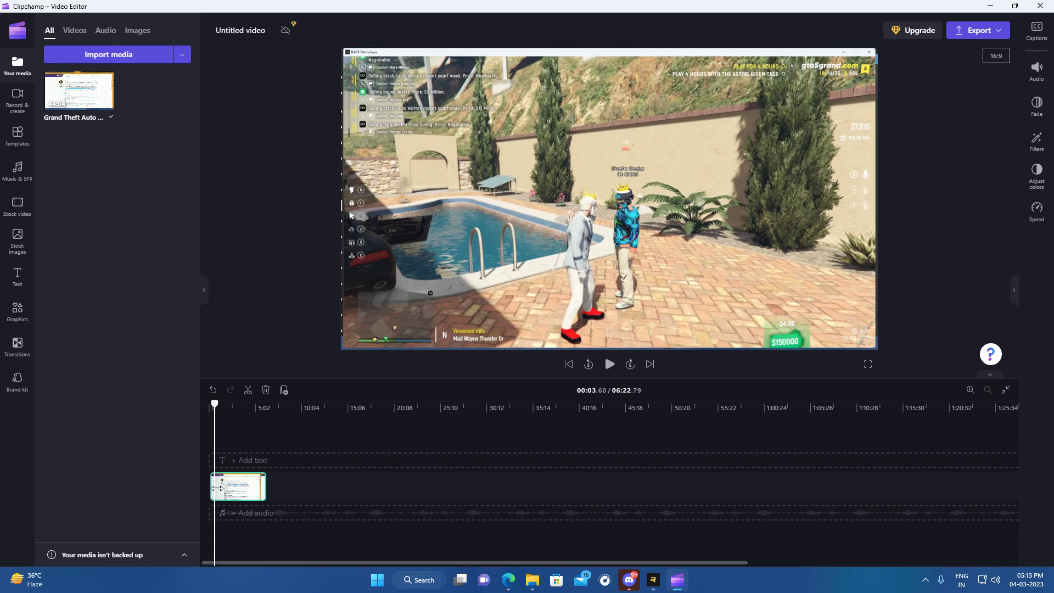
click(221, 488)
drag(245, 490, 227, 491)
Review the footage, split the clip at 02:07.68 and delete everything after the split
key(space)
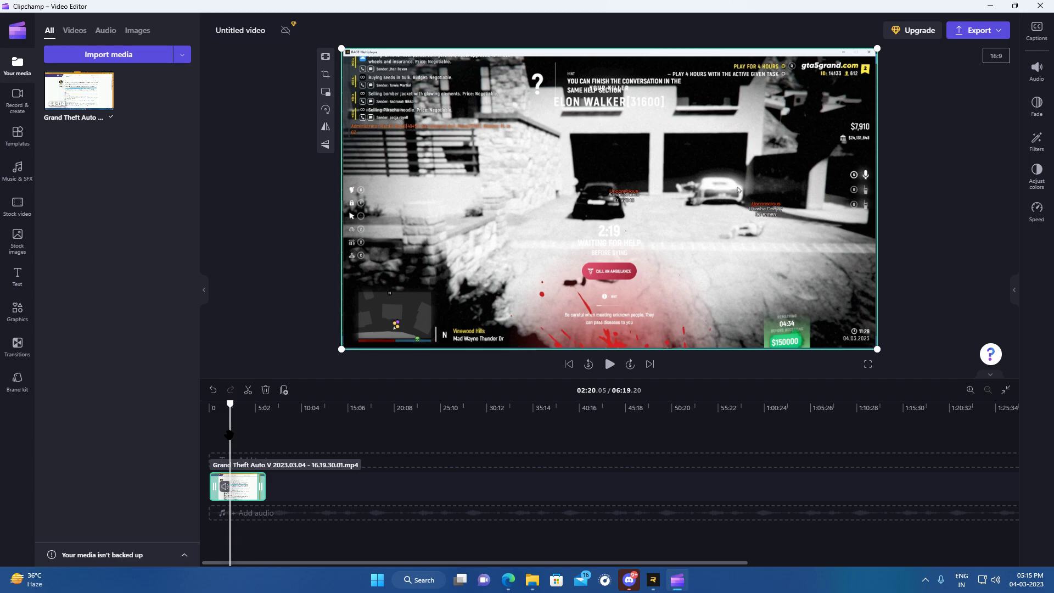
drag(230, 439, 226, 435)
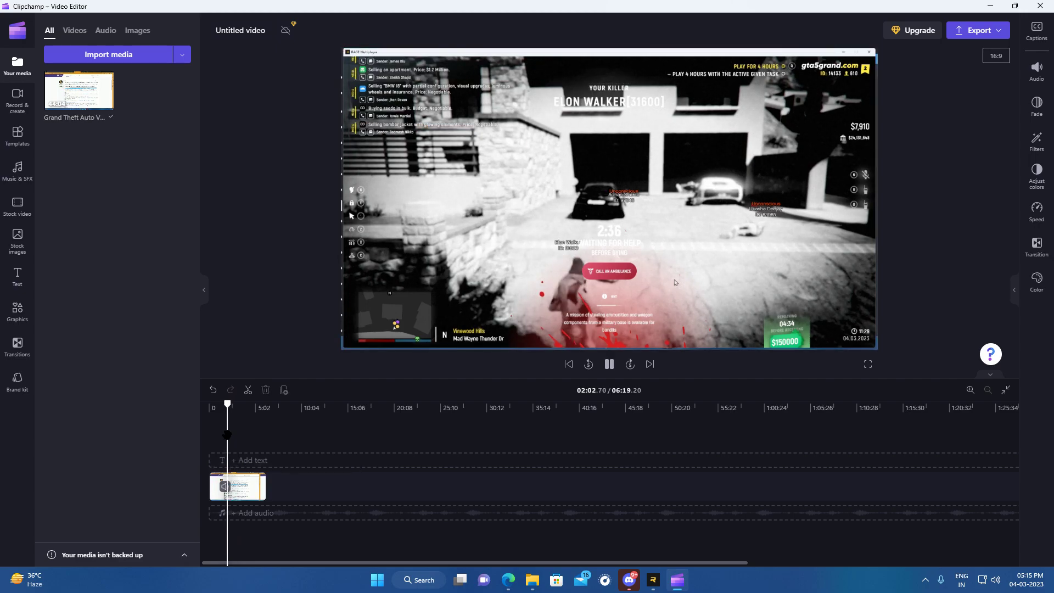
key(space)
key(space)
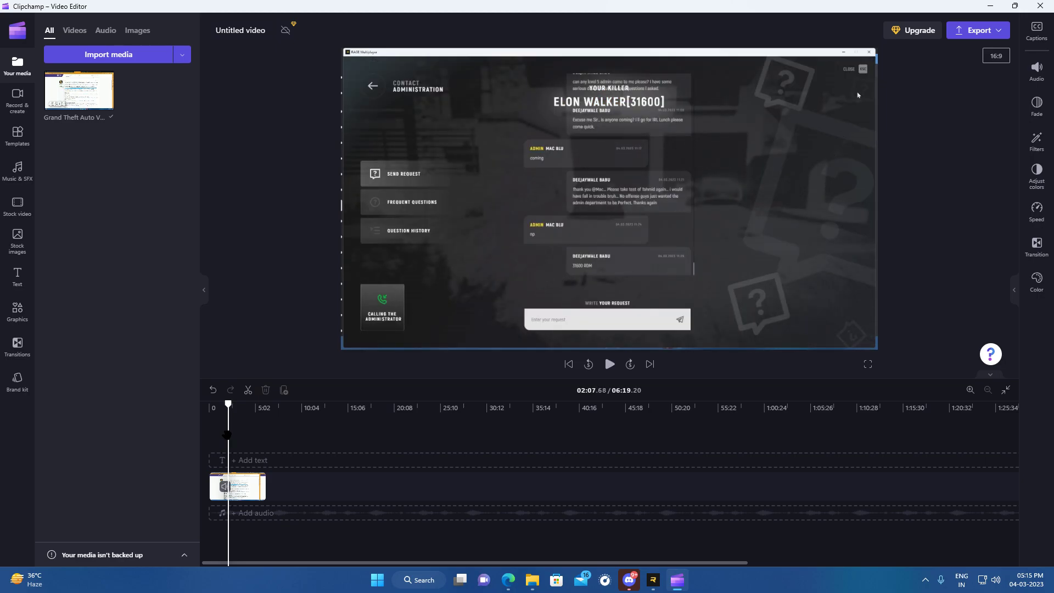
key(s)
right_click(245, 487)
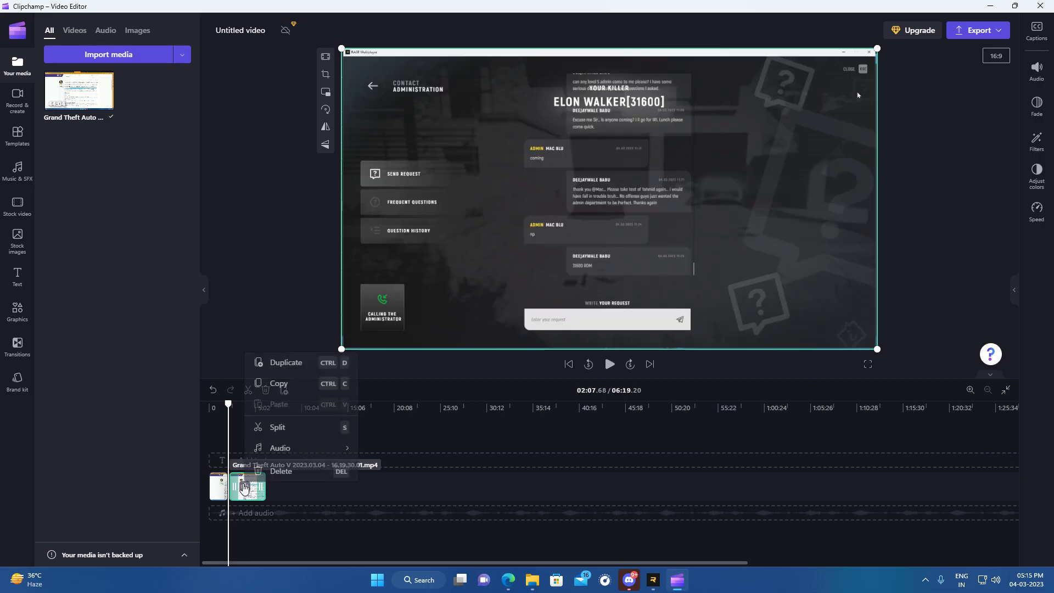
click(280, 471)
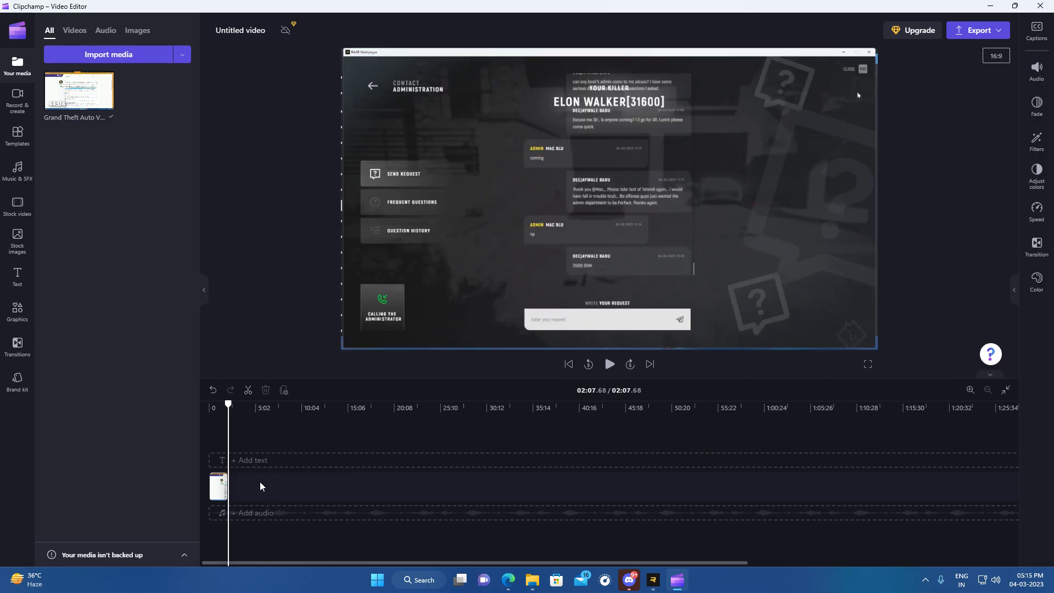
Export the edited video at one of the offered quality settings
click(981, 33)
click(878, 182)
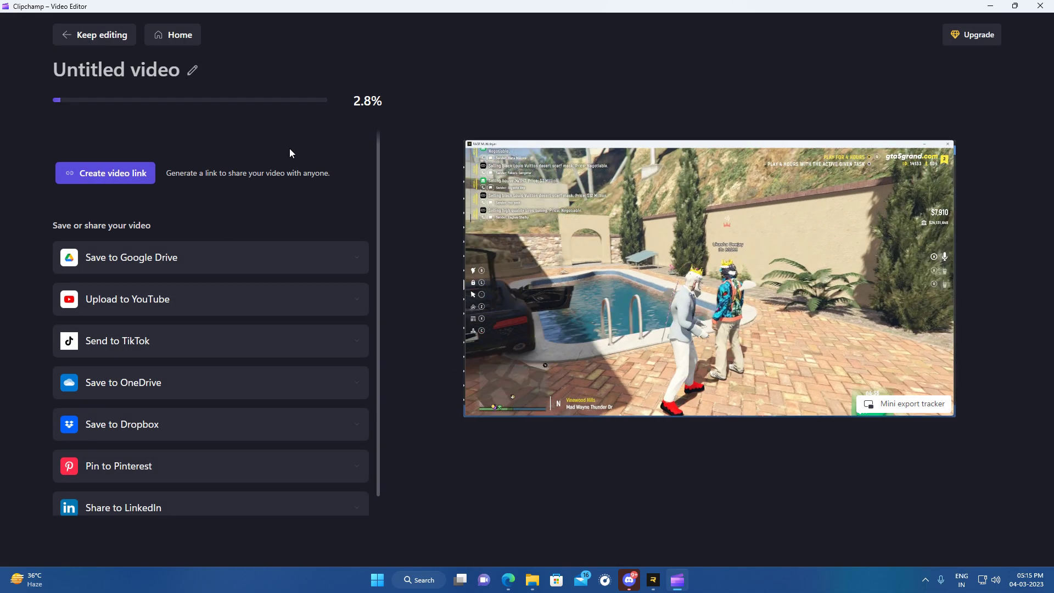
Switch from Clipchamp to the RAGE Multiplayer game, climb the stairs to the home's exit door and go outside
click(988, 8)
key(w)
key(w)
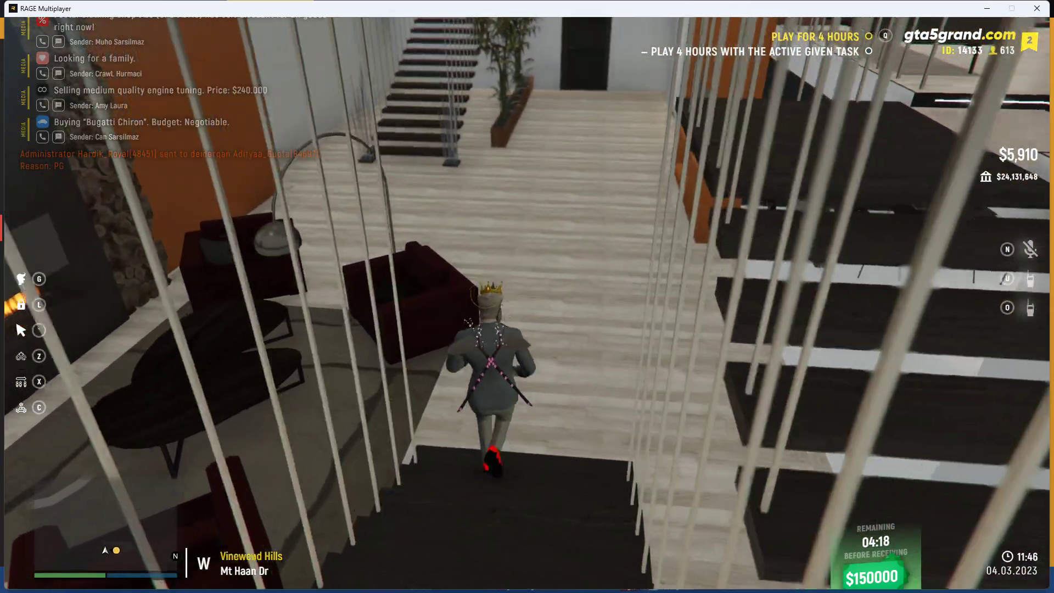
key(w)
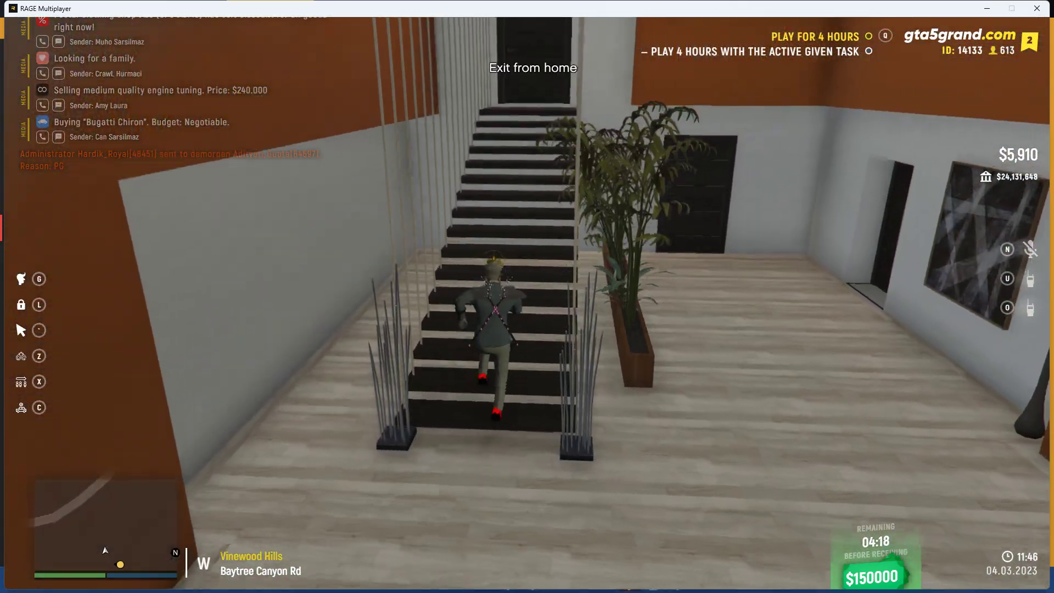
key(w)
key(w)
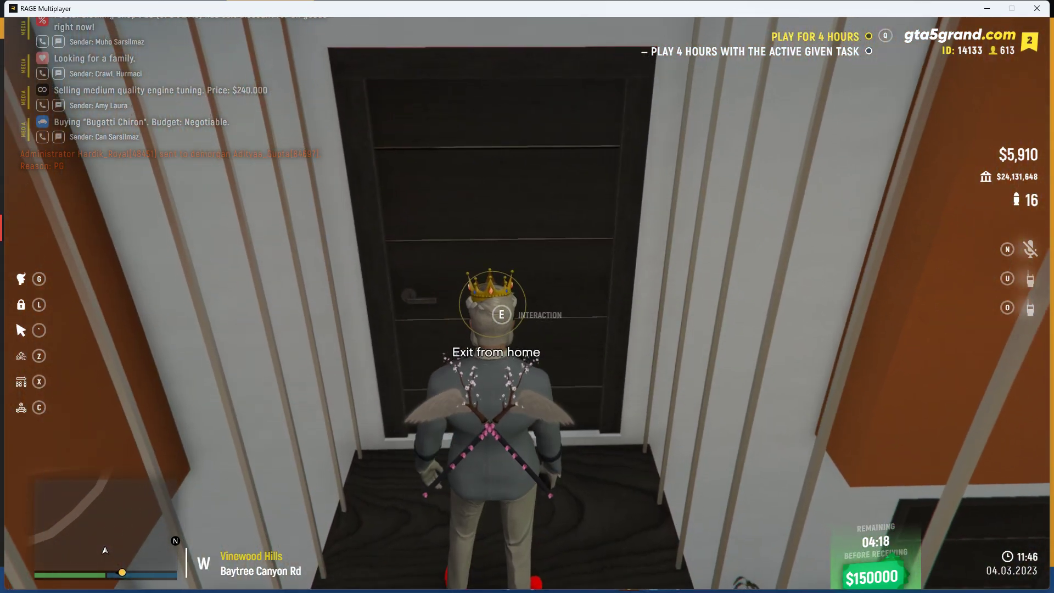
key(w)
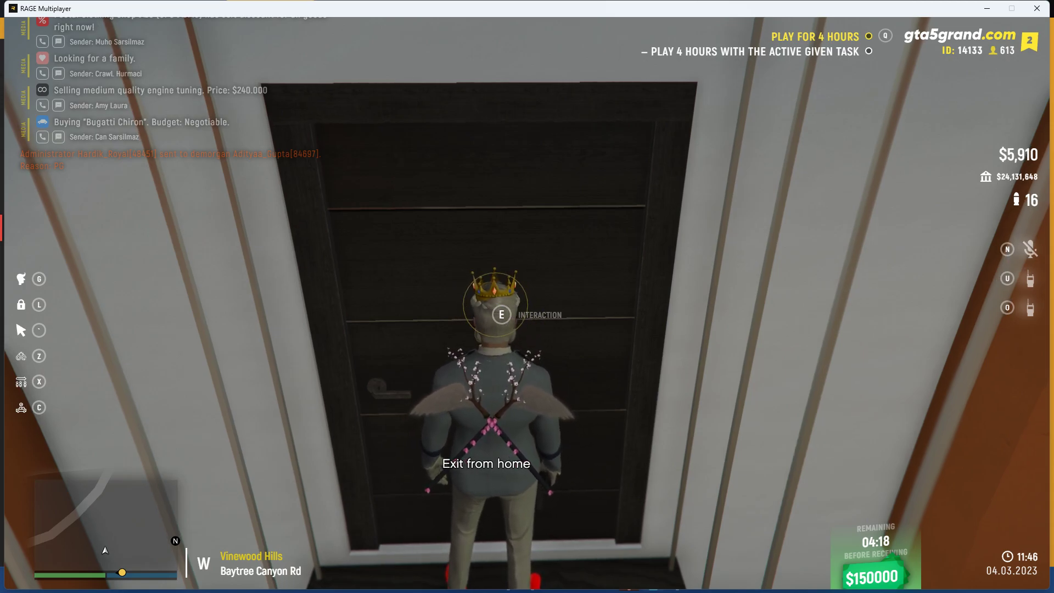
key(e)
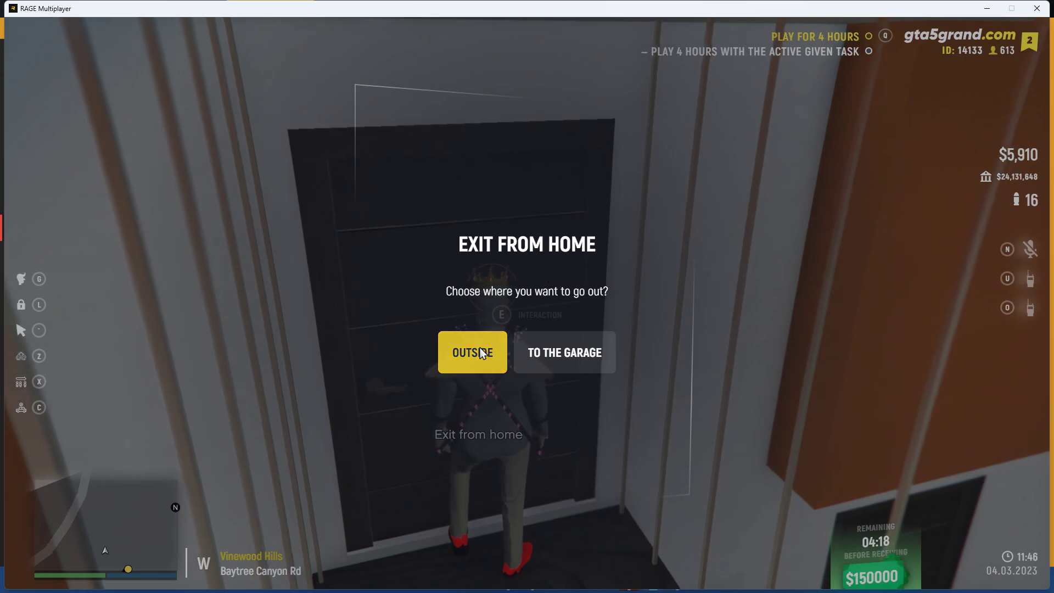
click(481, 353)
Run through the archway and past the garages, and climb onto the stone wall beside the driveway
key(w)
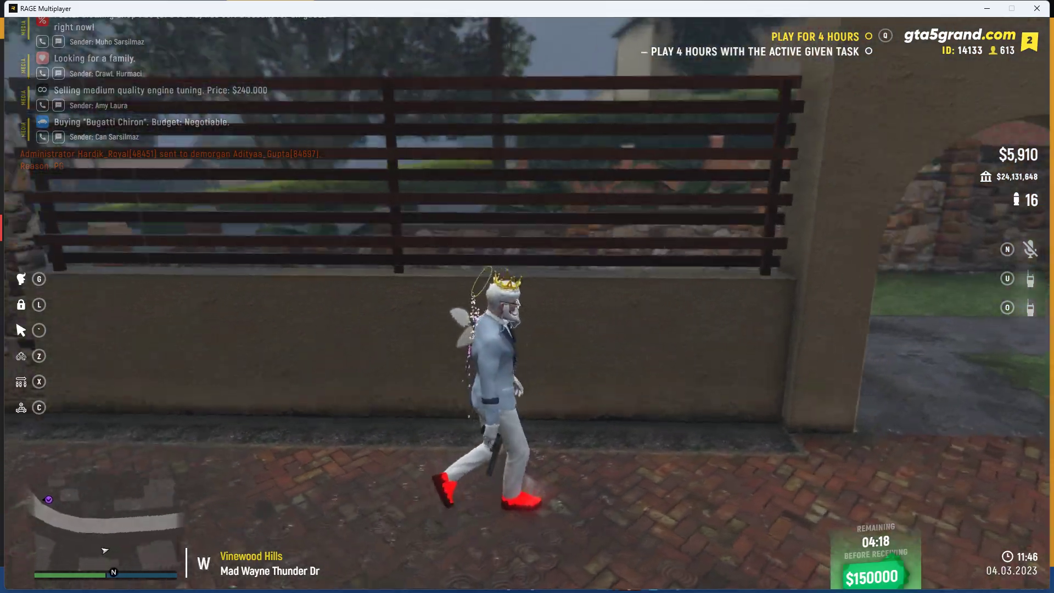
key(w)
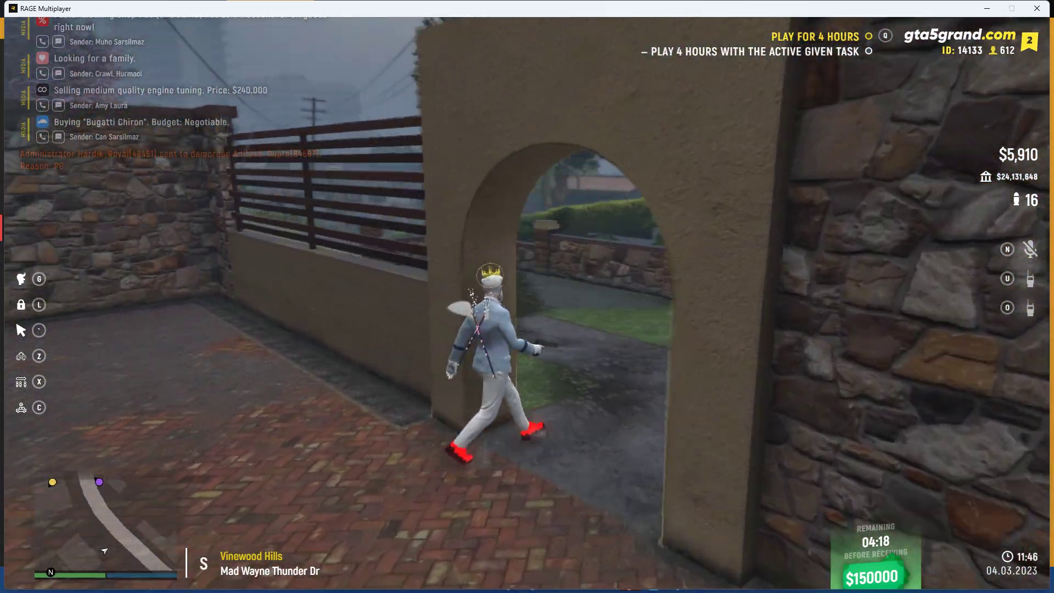
key(w)
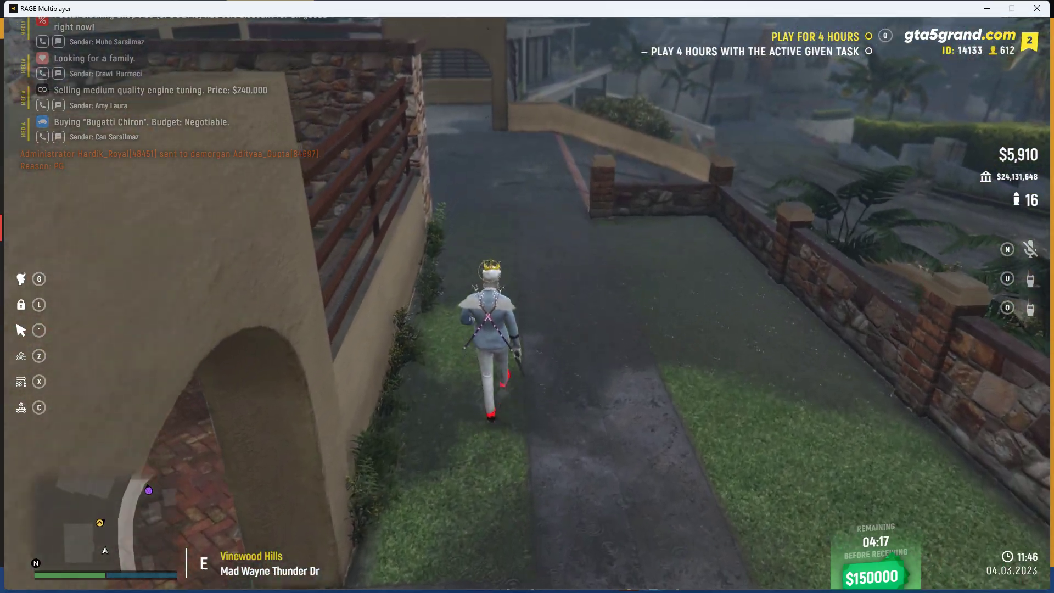
key(w)
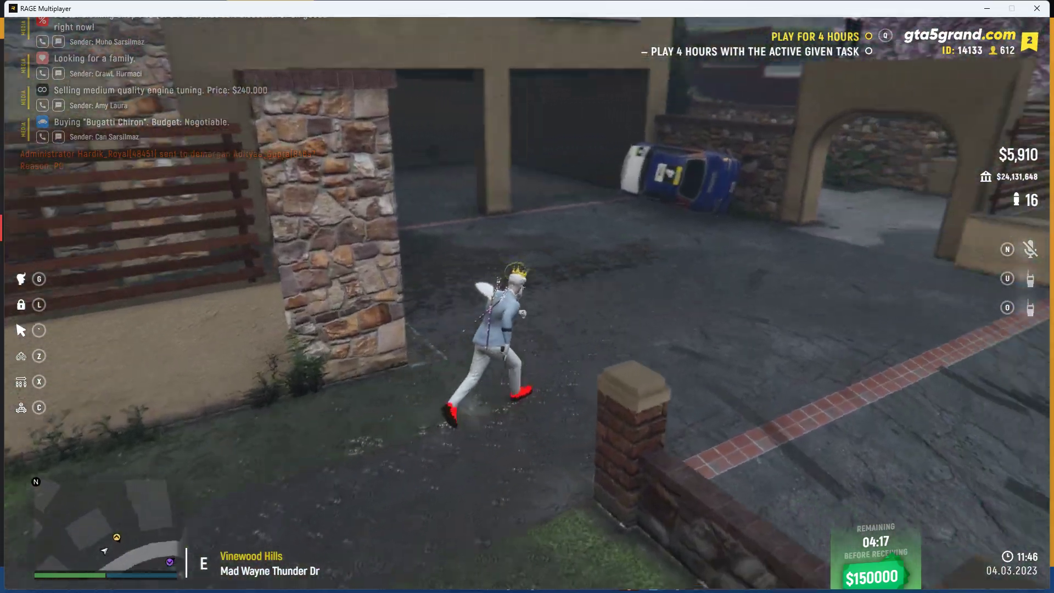
key(w)
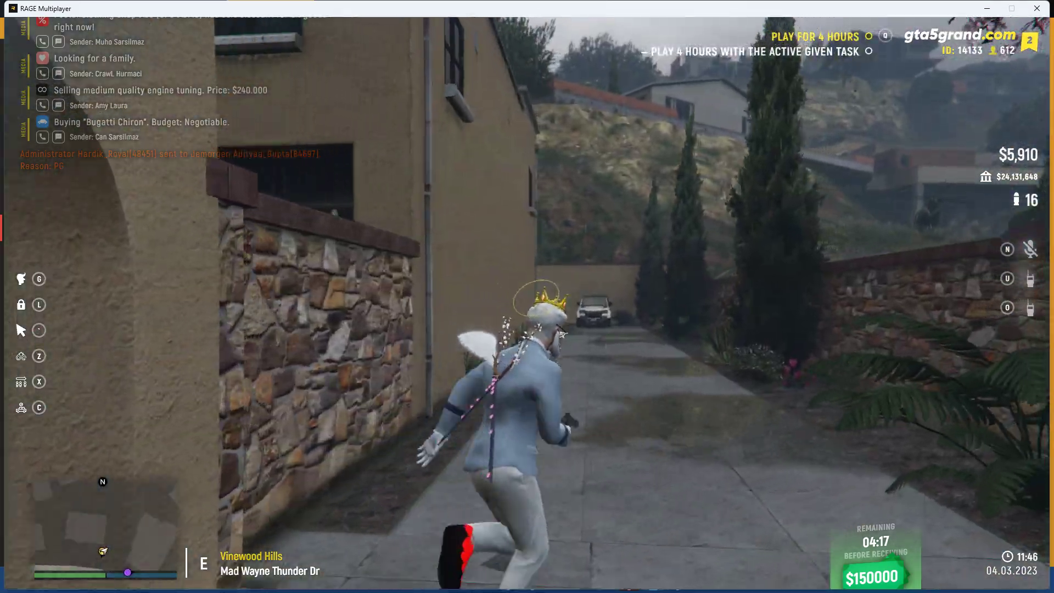
key(w)
key(space)
key(w)
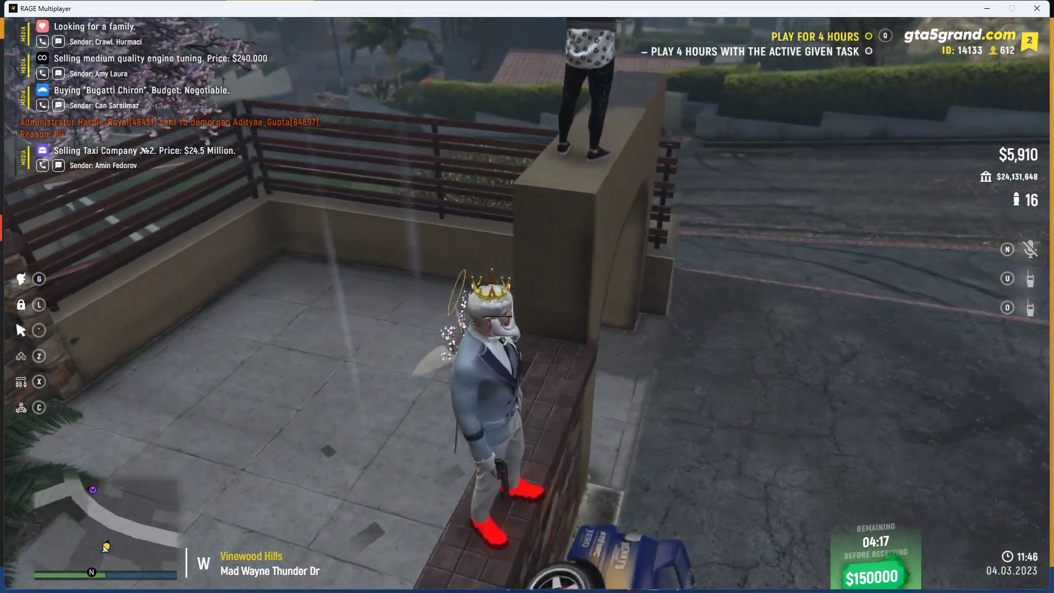
Move the character along the top of the wall to the arch where the other player stands
key(w)
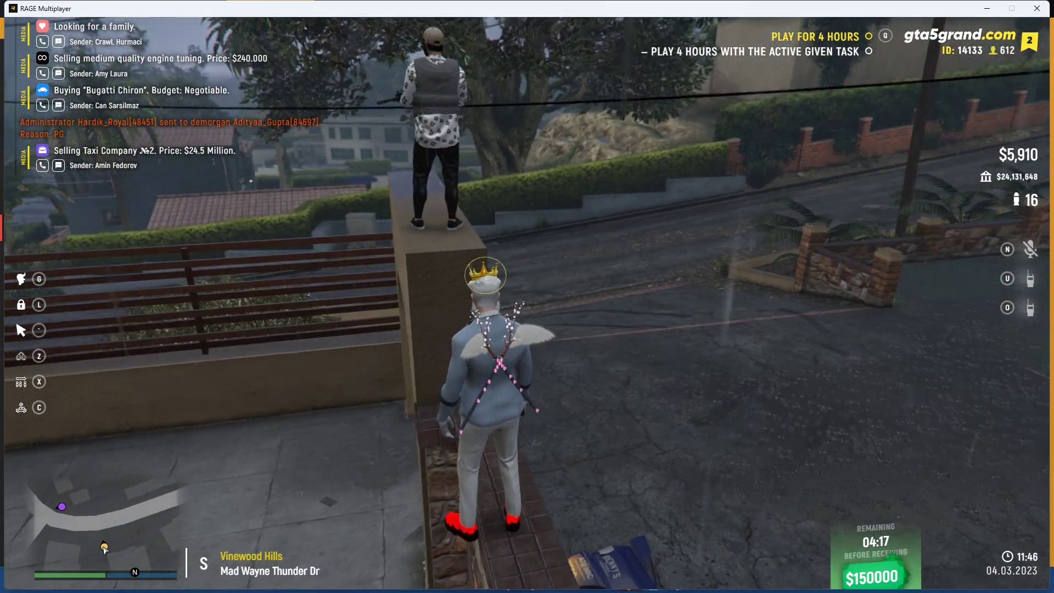
key(w)
key(w)
key(w)
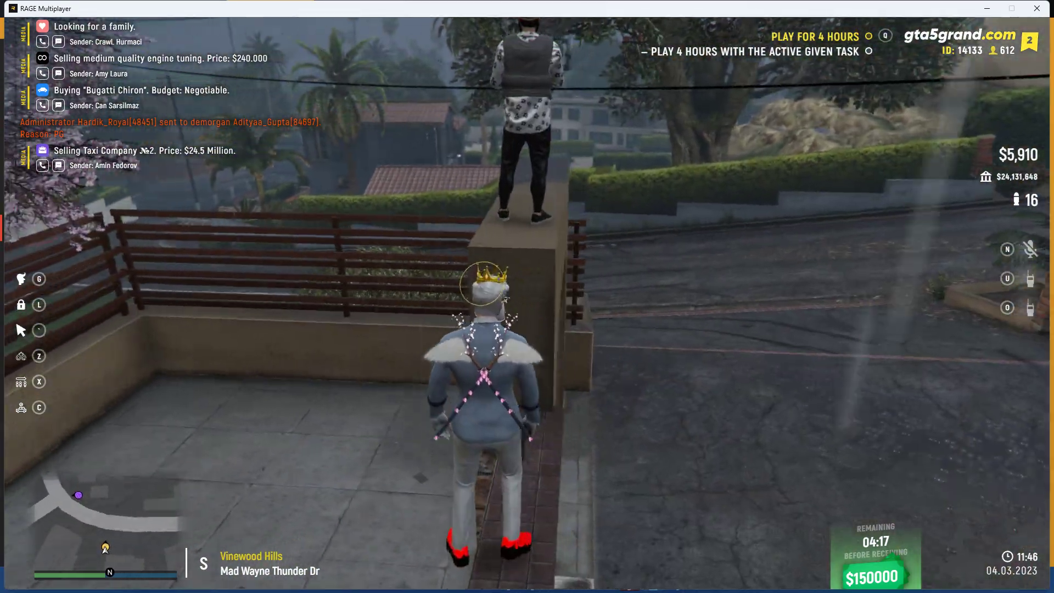
key(w)
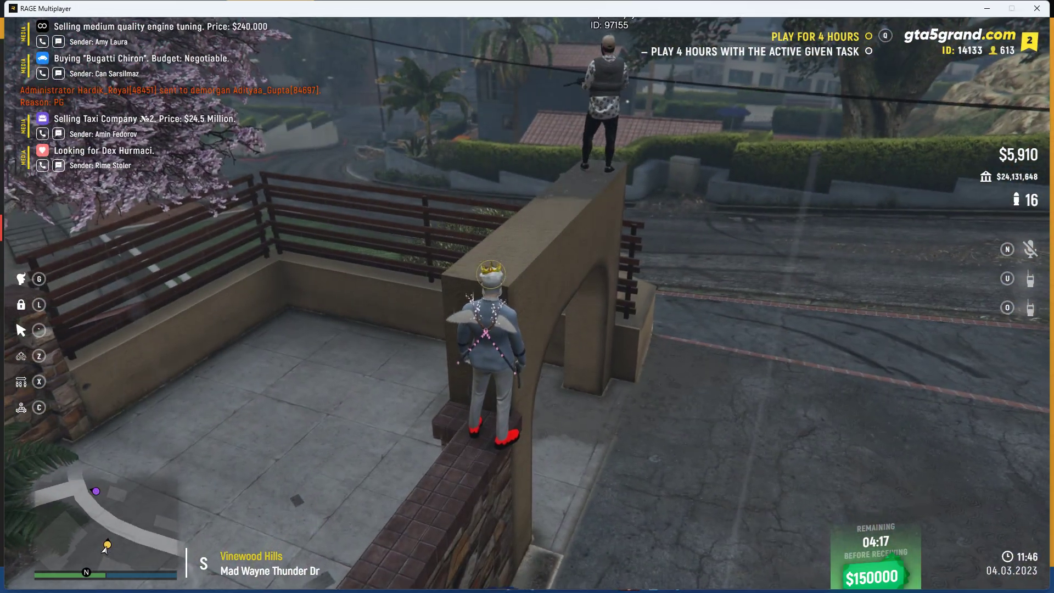
Check the export progress in Clipchamp, then return to the game and run up the driveway to the solar panels by the pool
key(alt+Tab)
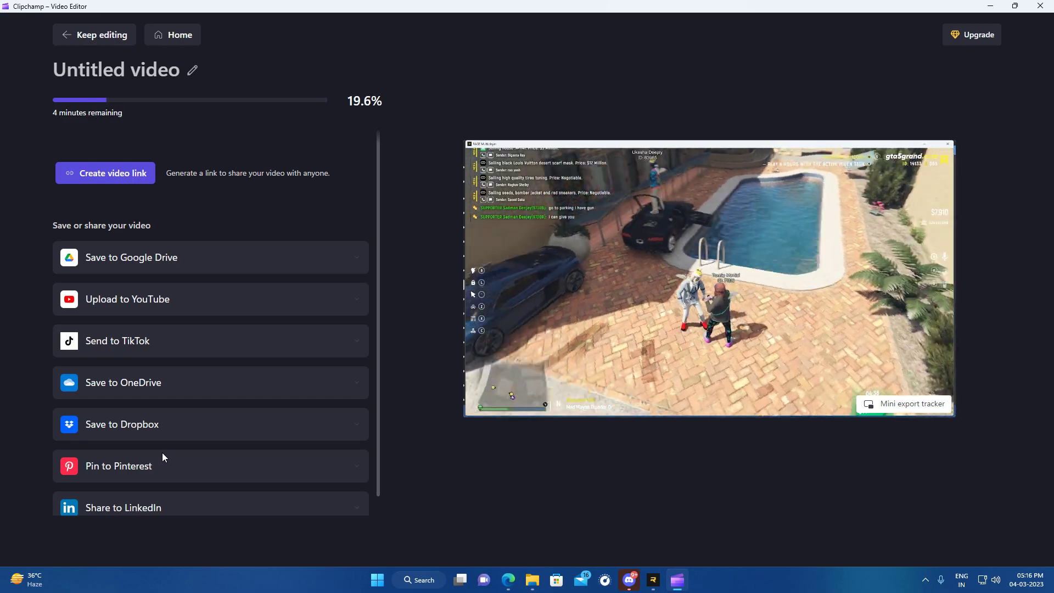
key(alt+Tab)
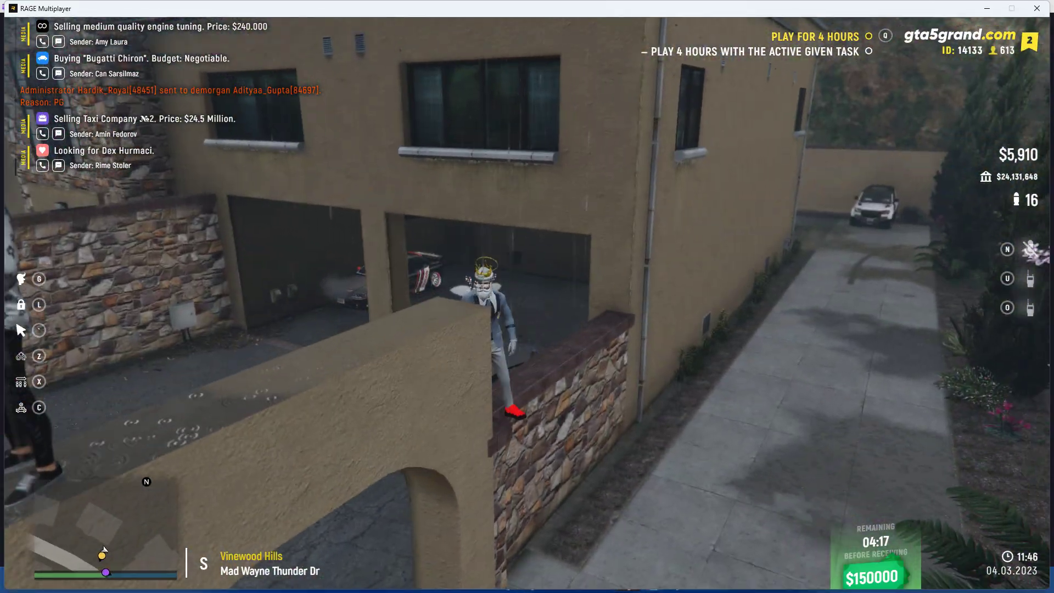
key(w)
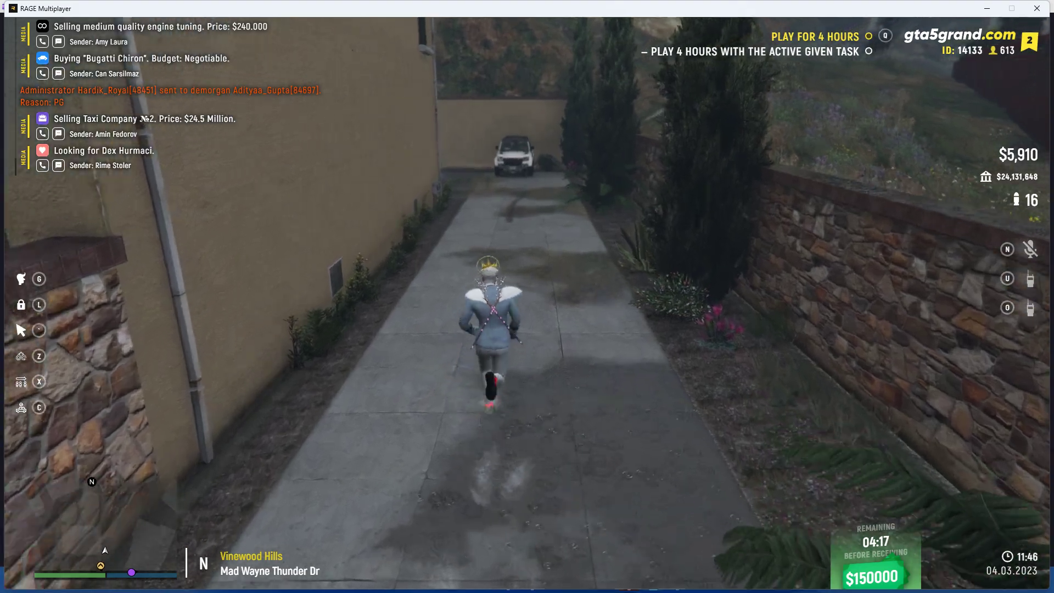
key(w)
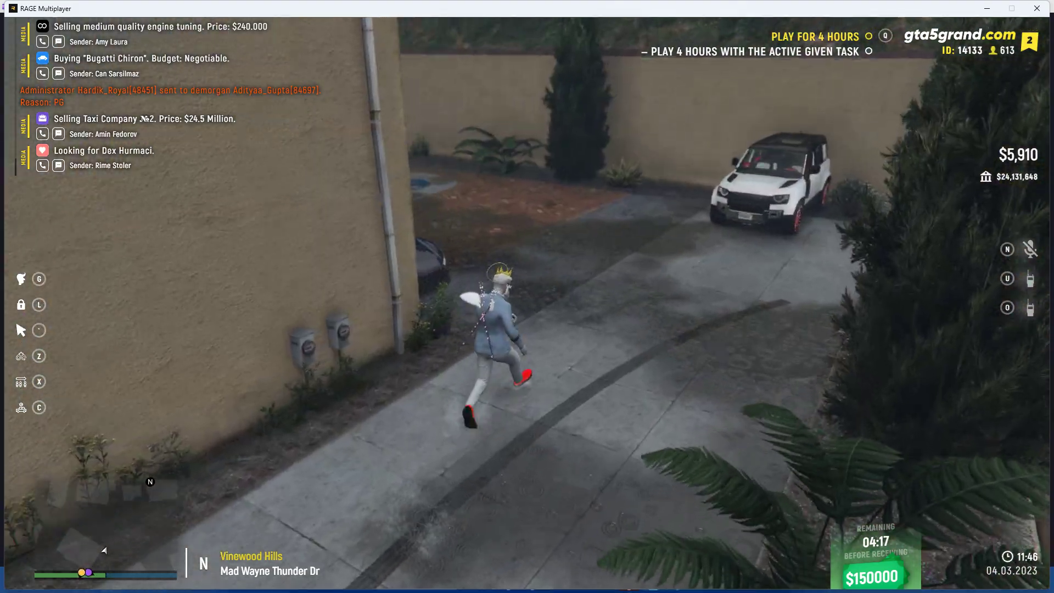
key(w)
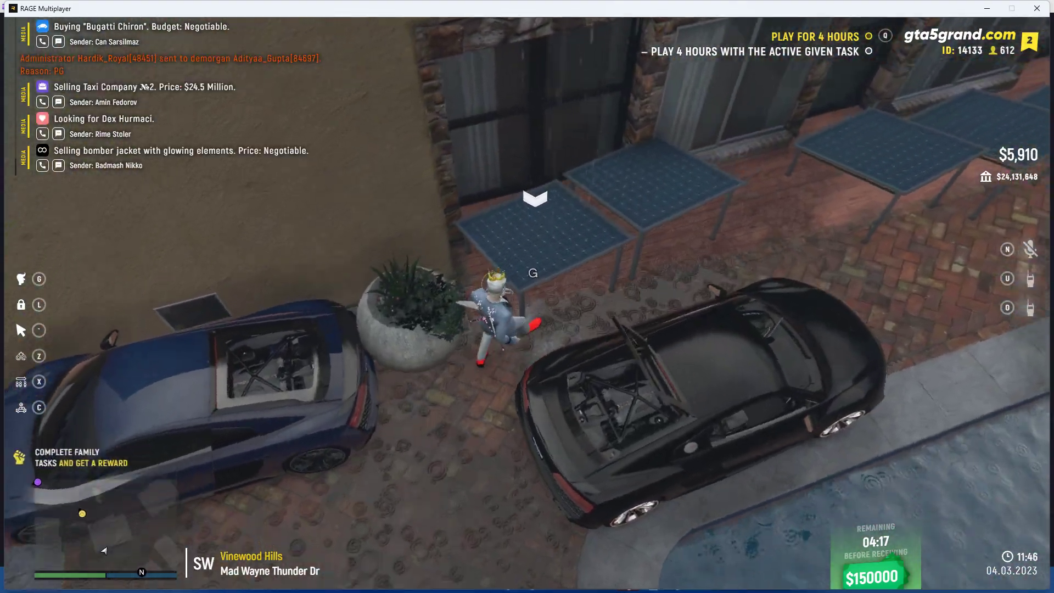
Check the battery status of the solar panels along the house and beside the pool
key(g)
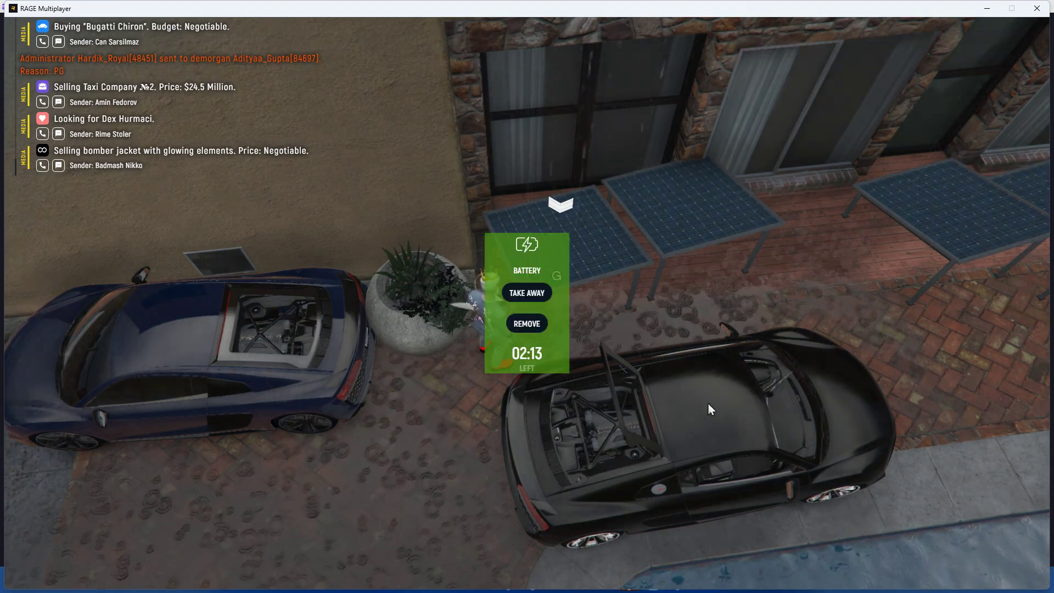
key(Escape)
key(w)
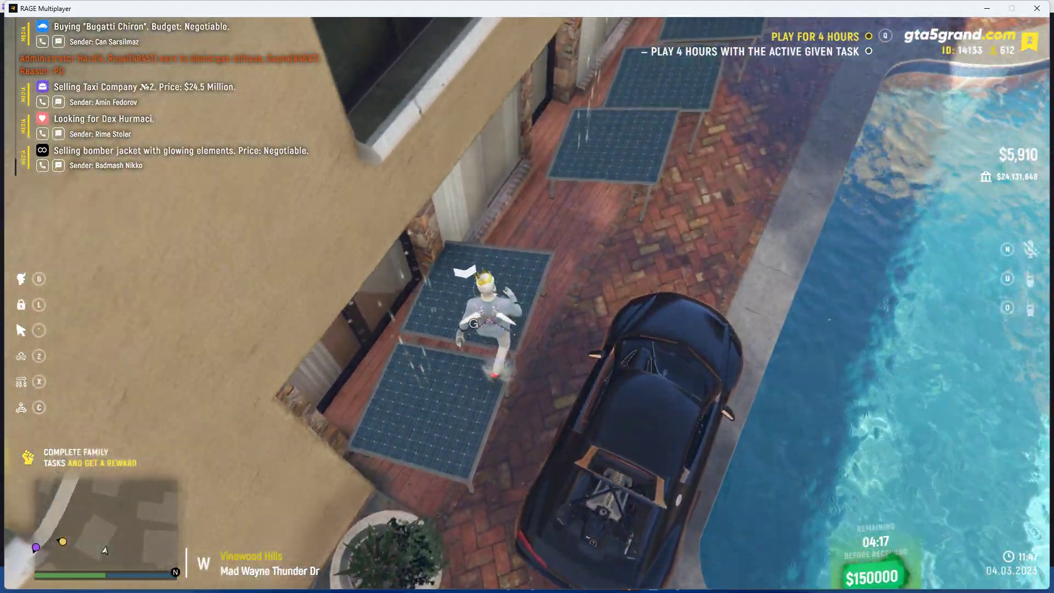
key(g)
key(Escape)
key(w)
key(space)
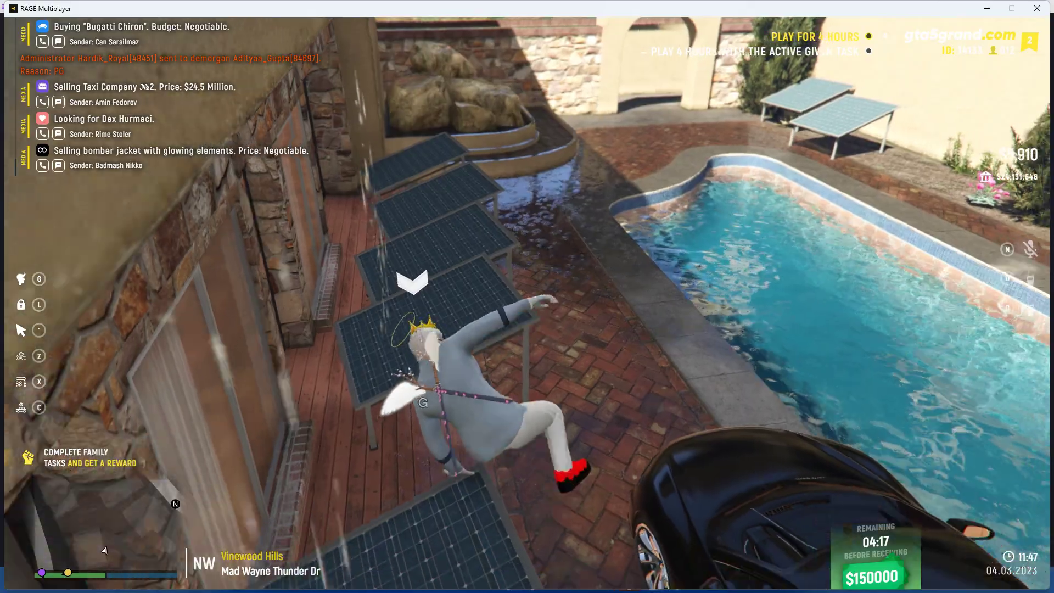
key(g)
key(Escape)
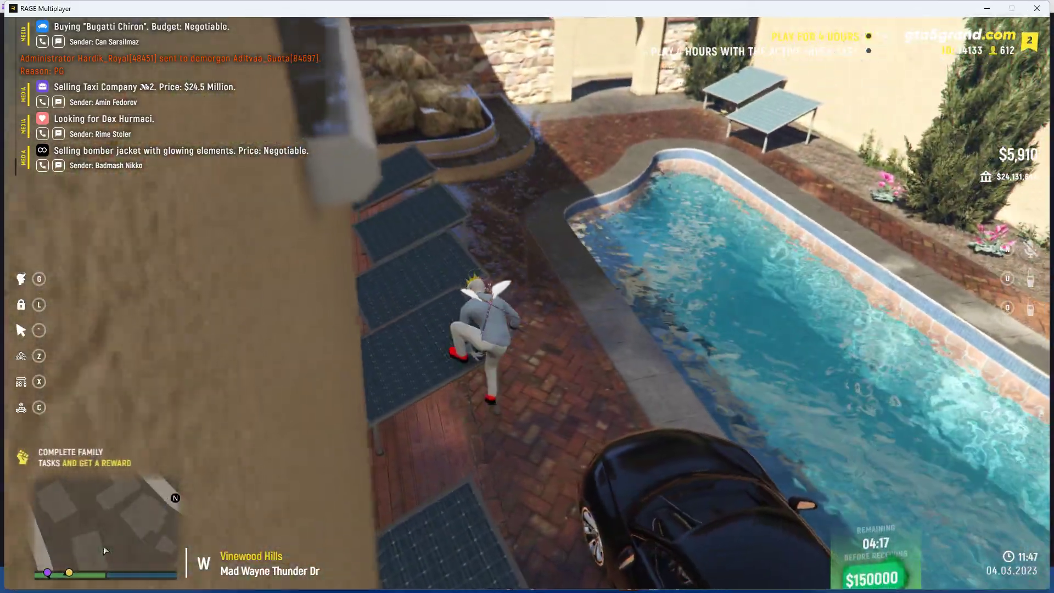
key(w)
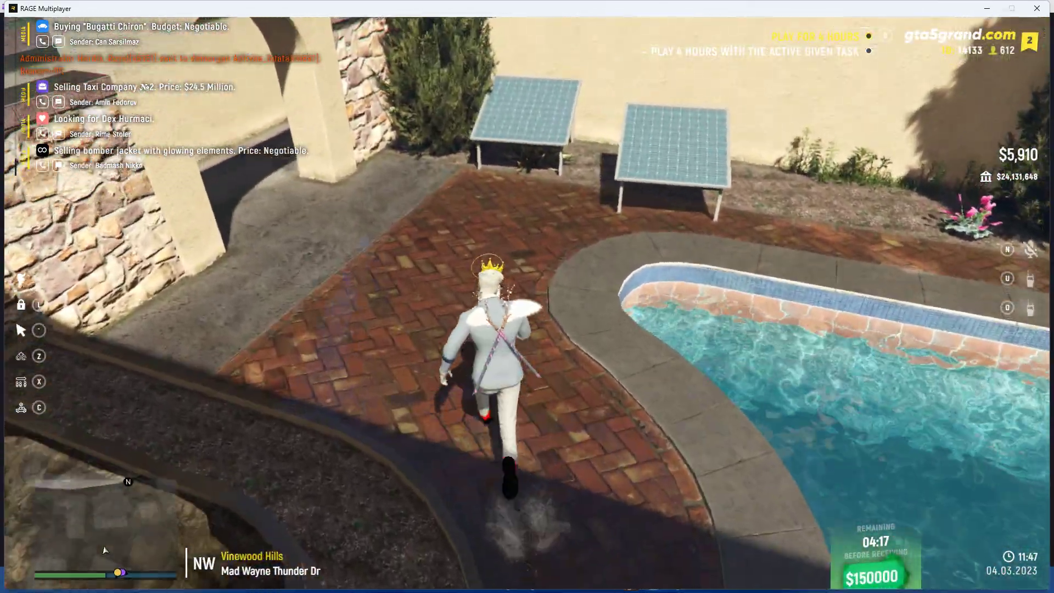
key(g)
key(Escape)
Run back past the parked cars and down the driveway, and climb onto the stone wall next to the arch
key(w)
key(w)
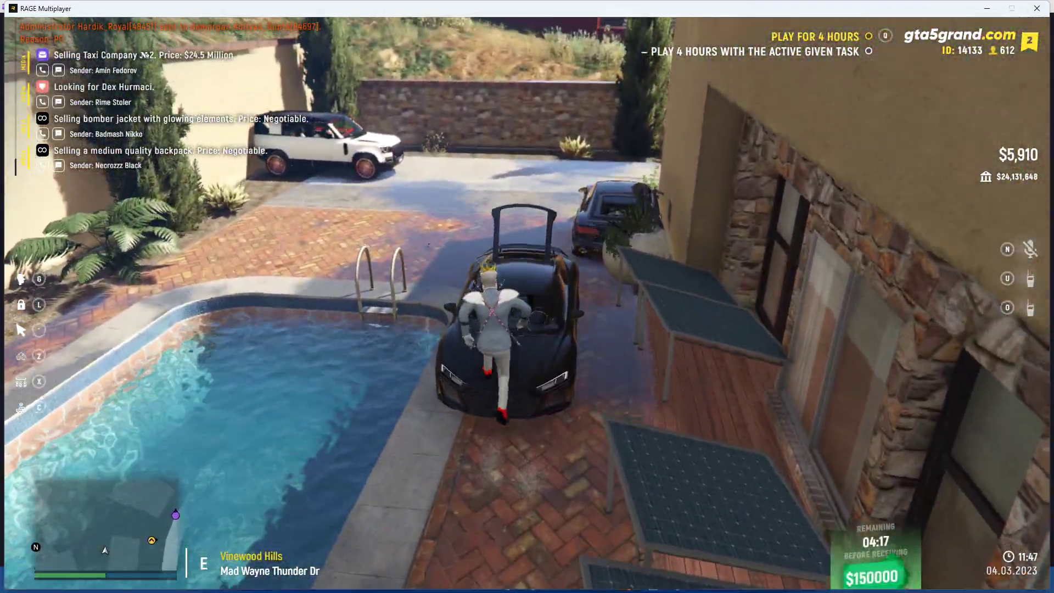
key(w)
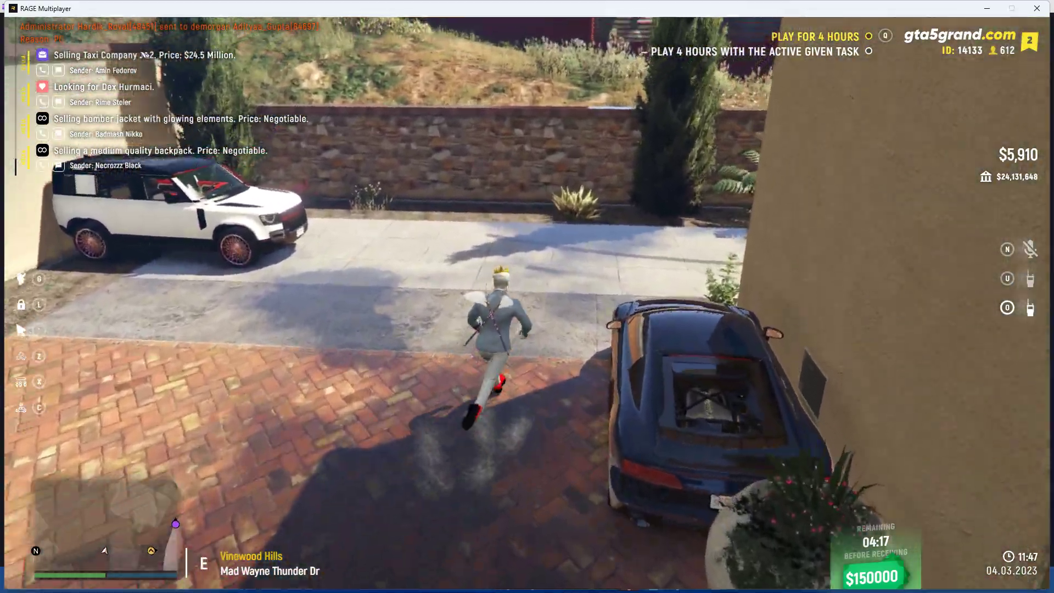
key(w)
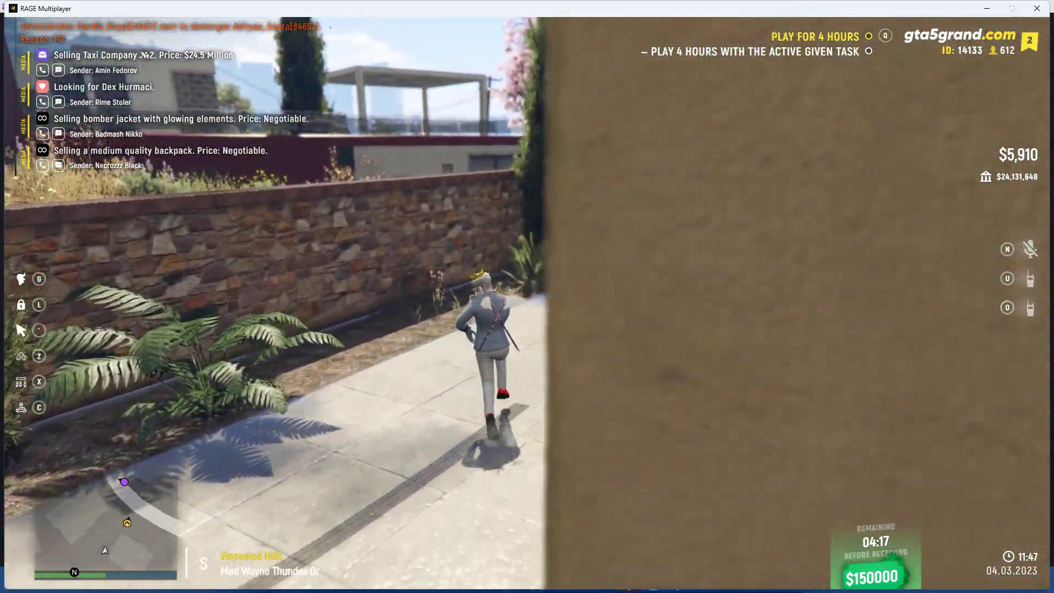
key(w)
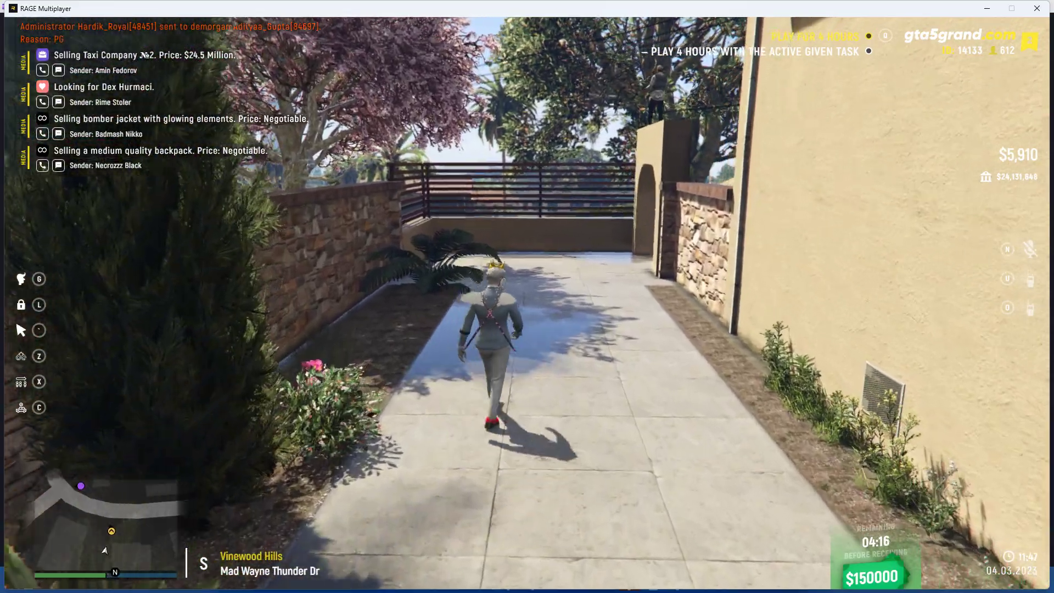
key(w)
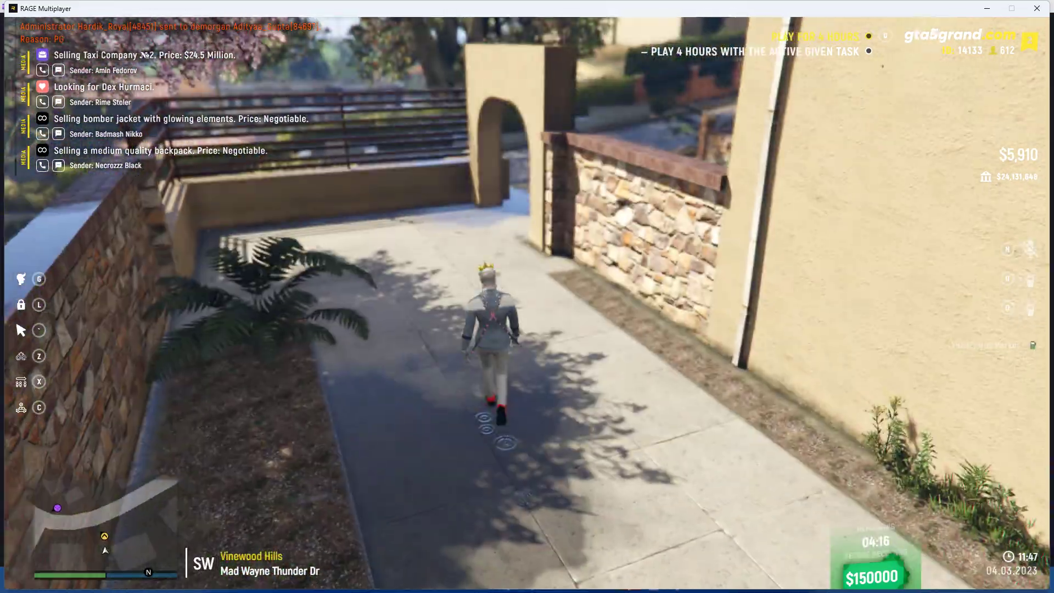
key(w)
key(space)
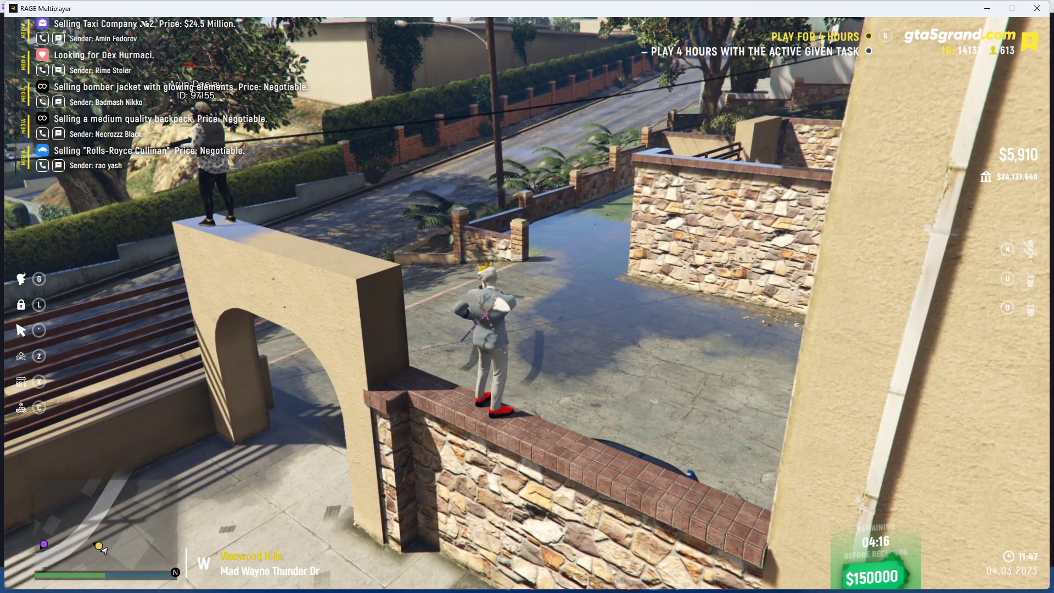
key(w)
key(w)
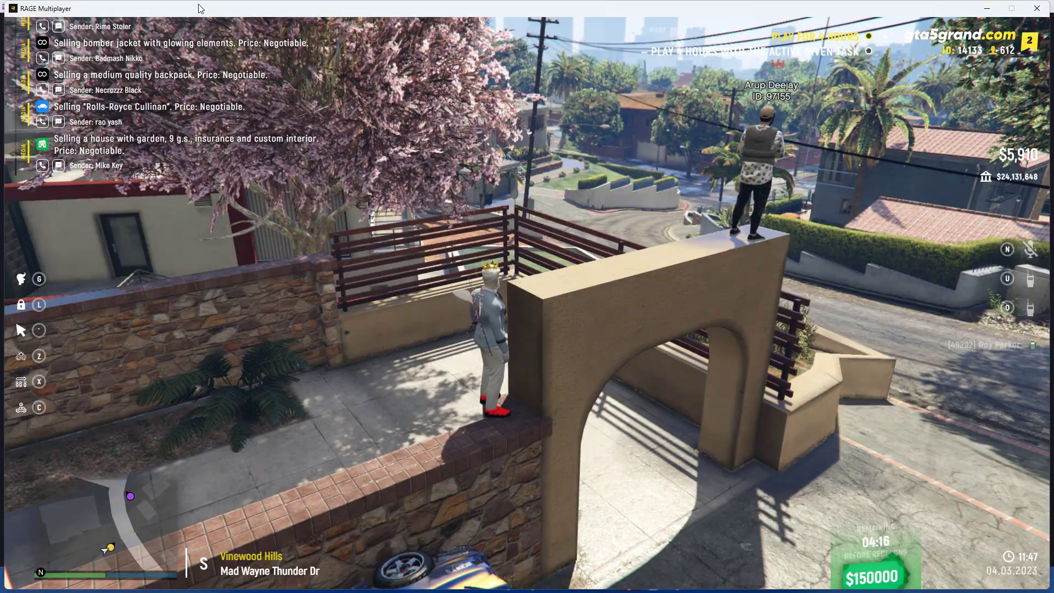
click(200, 7)
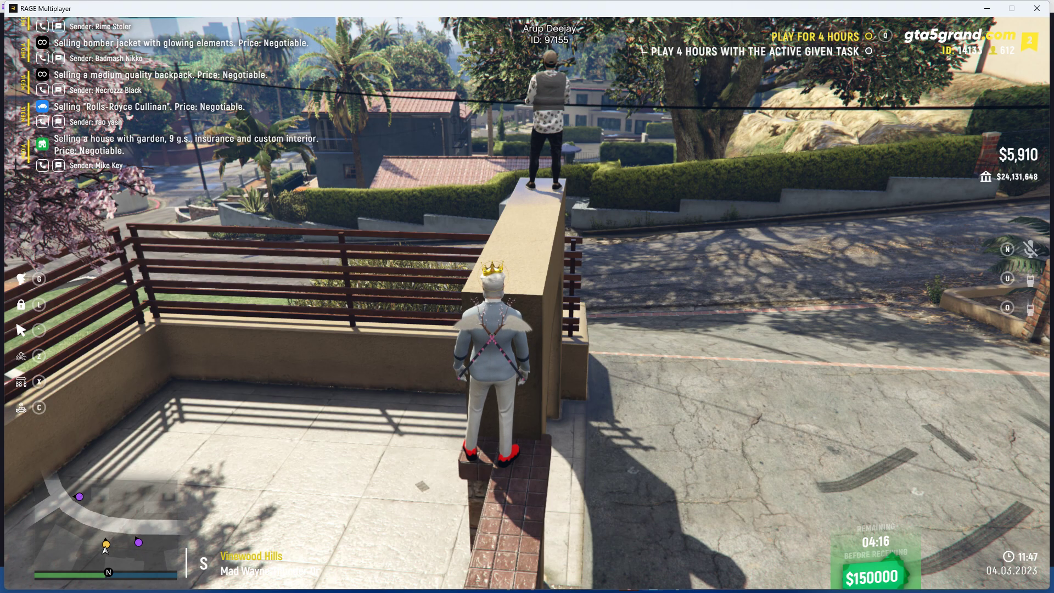
Open the Ingrand app on the in-game phone and browse the posts in its feed
key(Up)
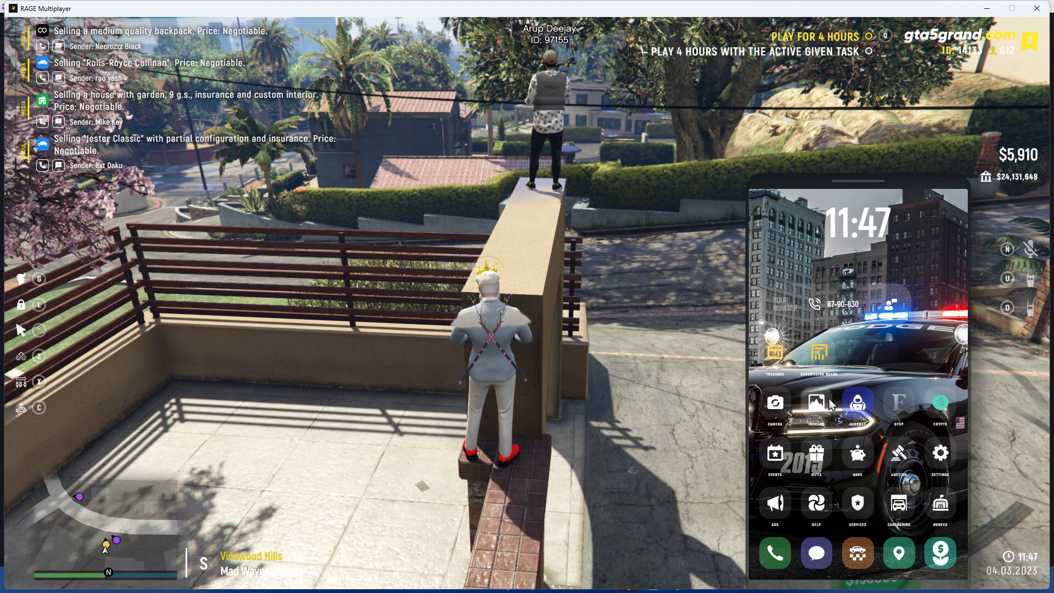
click(816, 403)
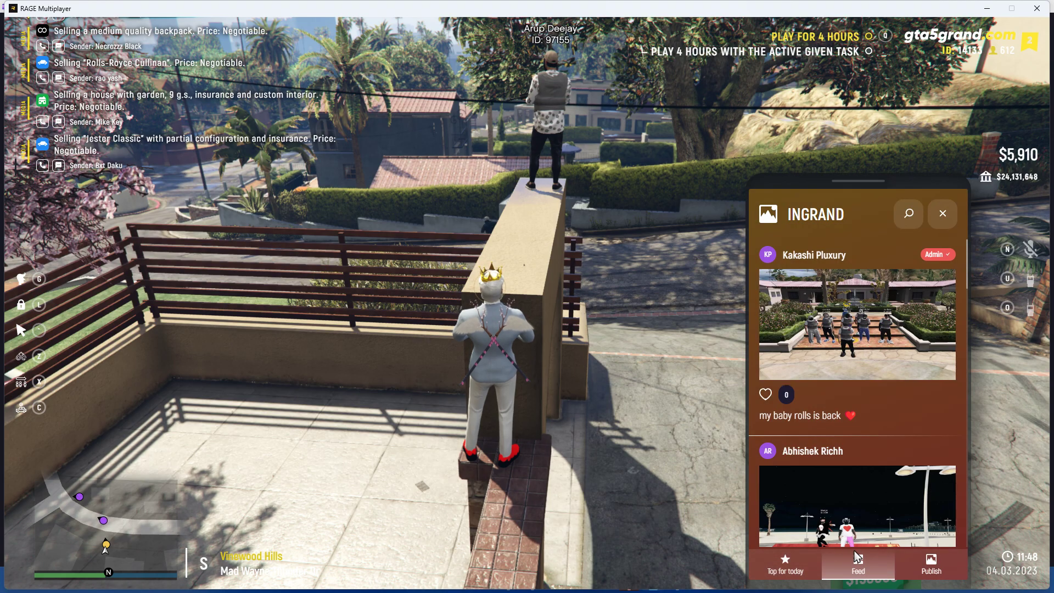
scroll(861, 396, down, 9)
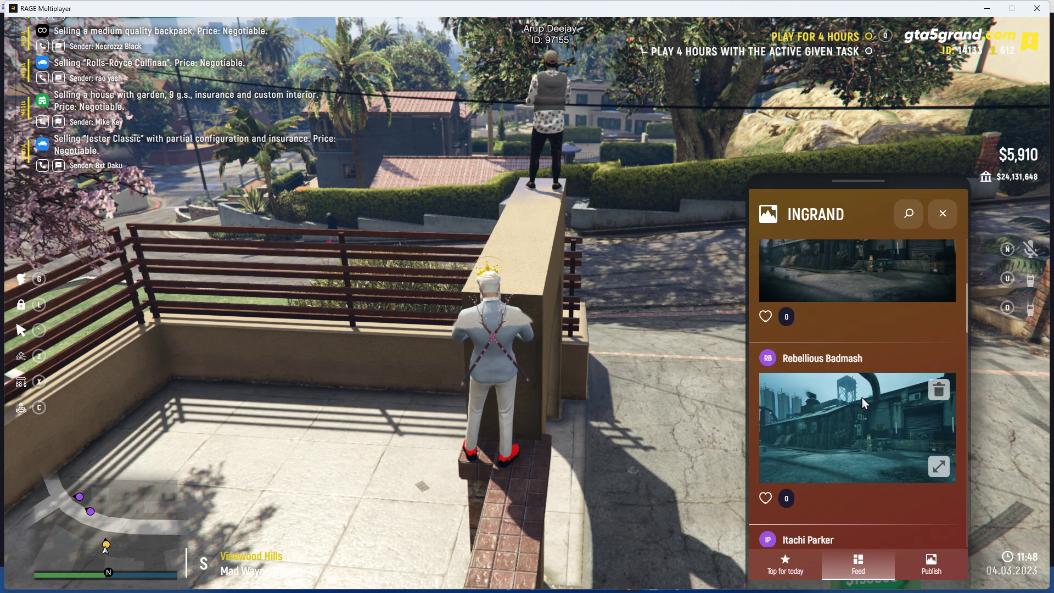
Browse further down the Ingrand feed, view the "Down Bad !!" photo enlarged, and close the in-game phone
scroll(862, 397, down, 3)
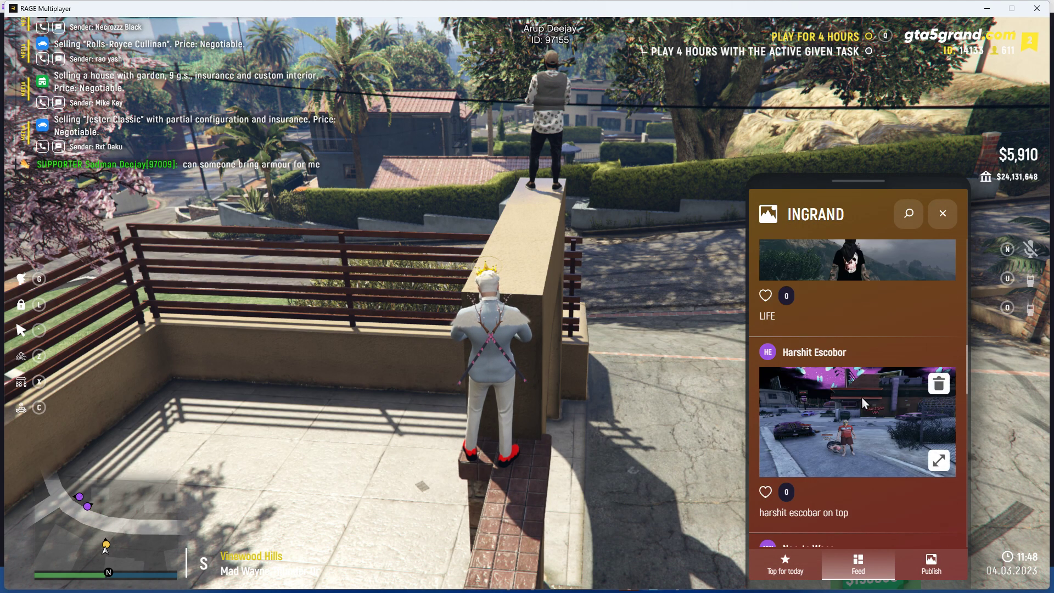
scroll(861, 396, down, 5)
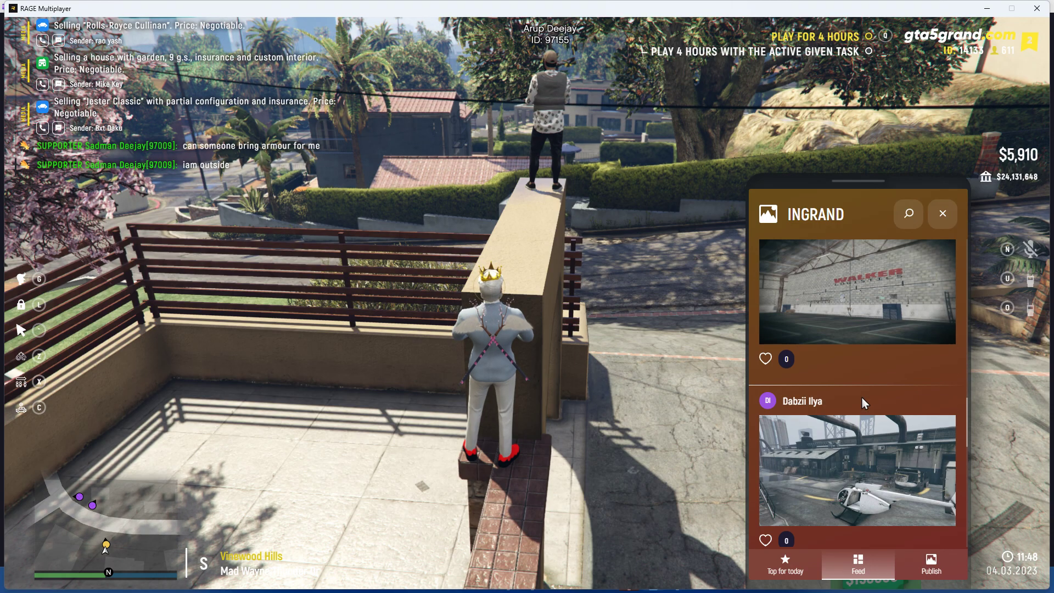
scroll(861, 397, down, 6)
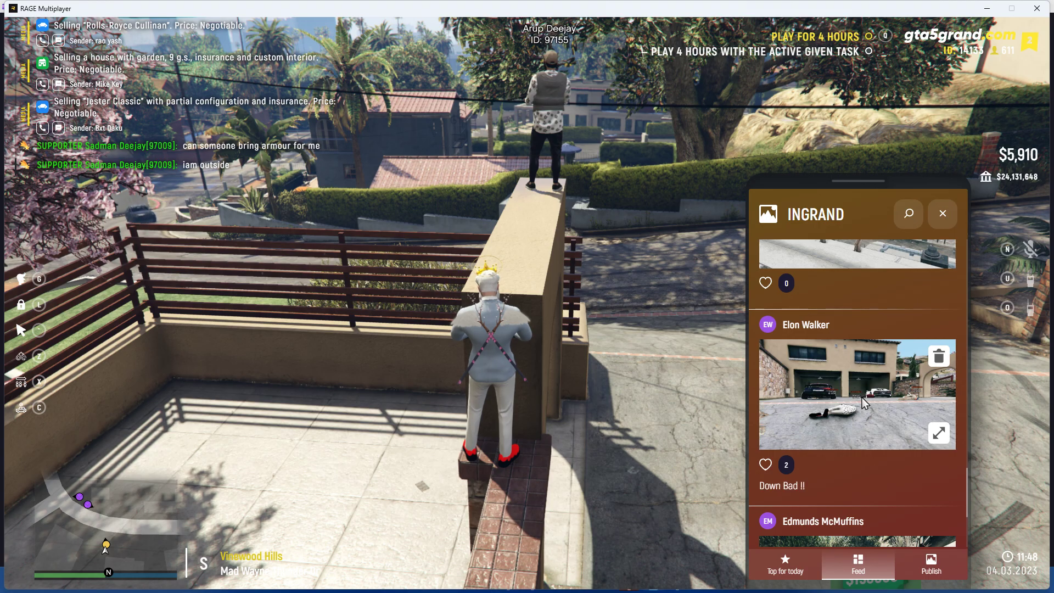
click(937, 433)
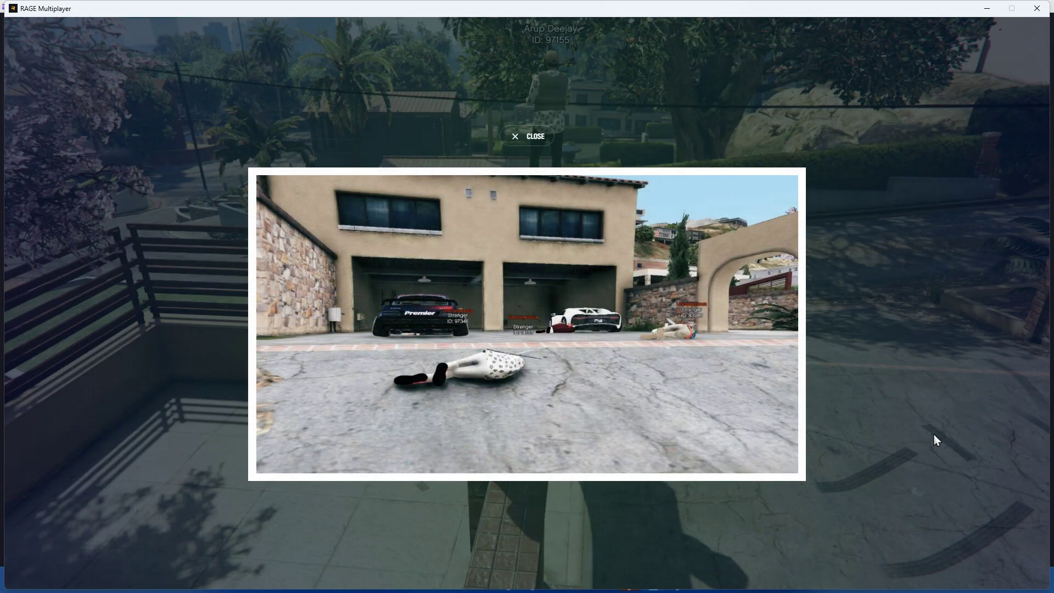
click(536, 140)
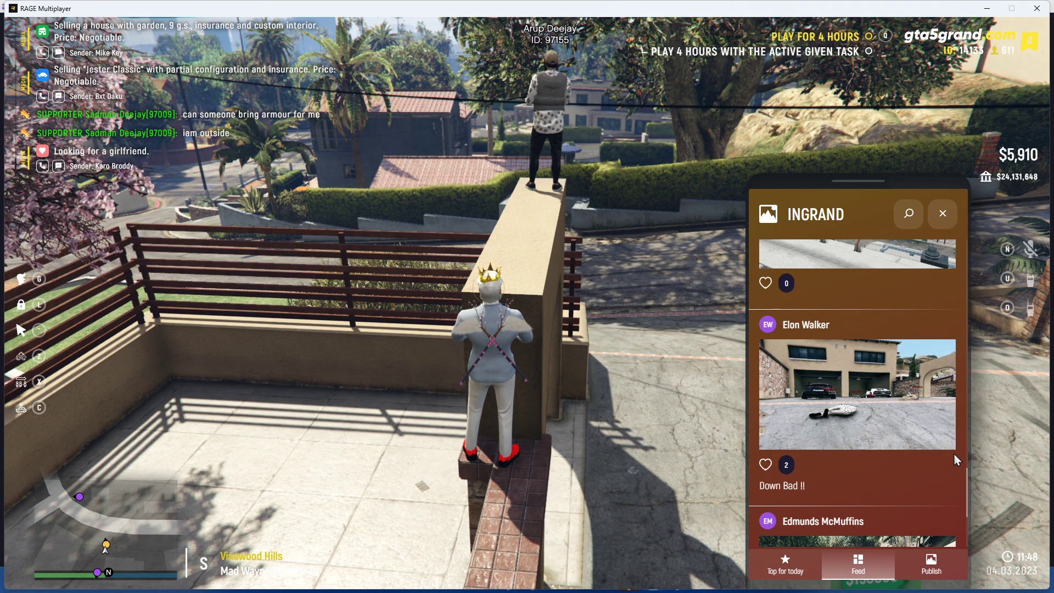
click(929, 432)
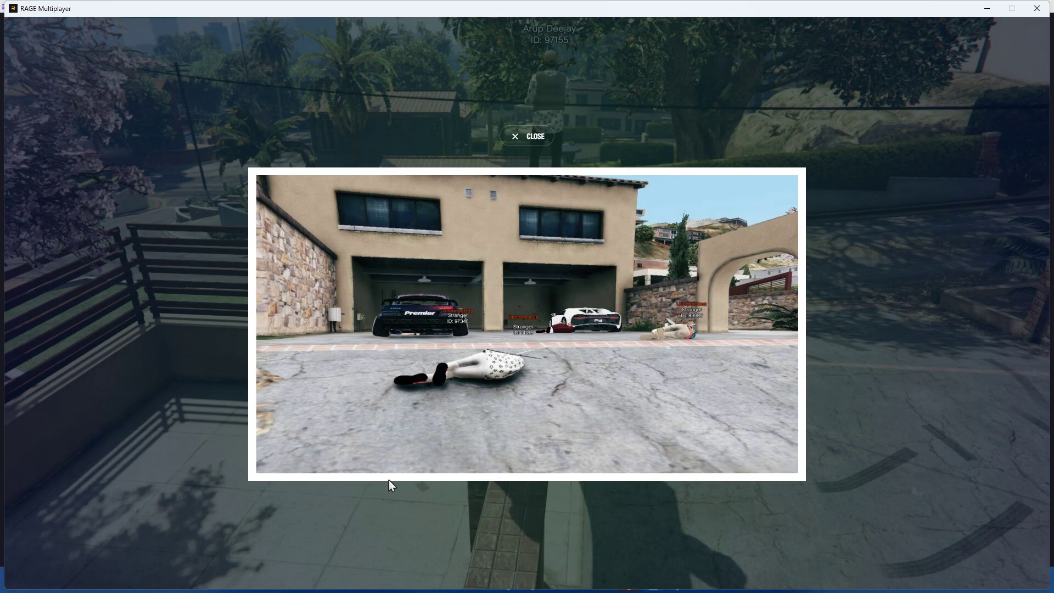
key(Escape)
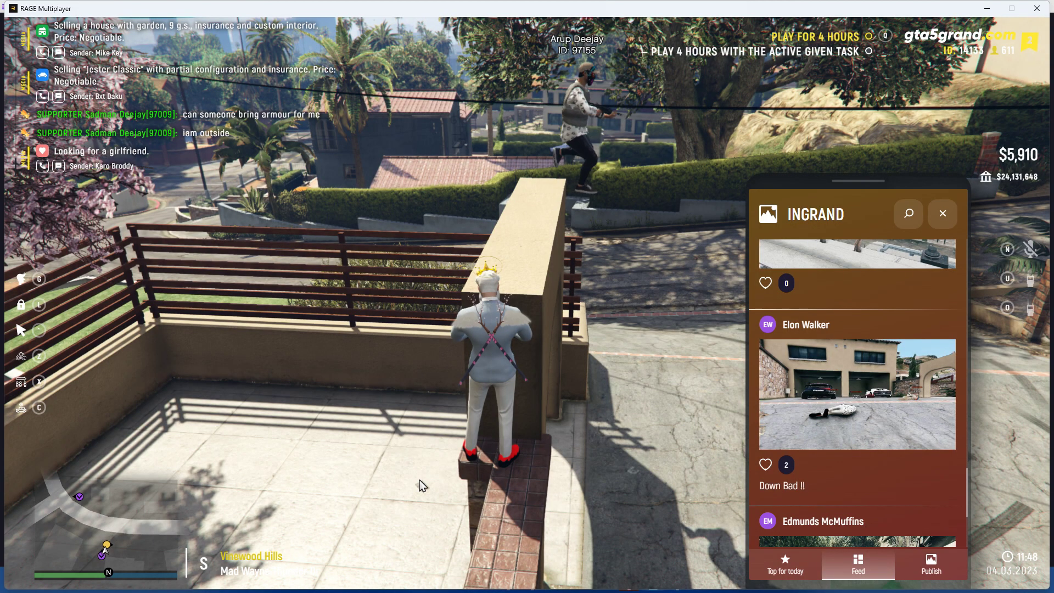
key(Escape)
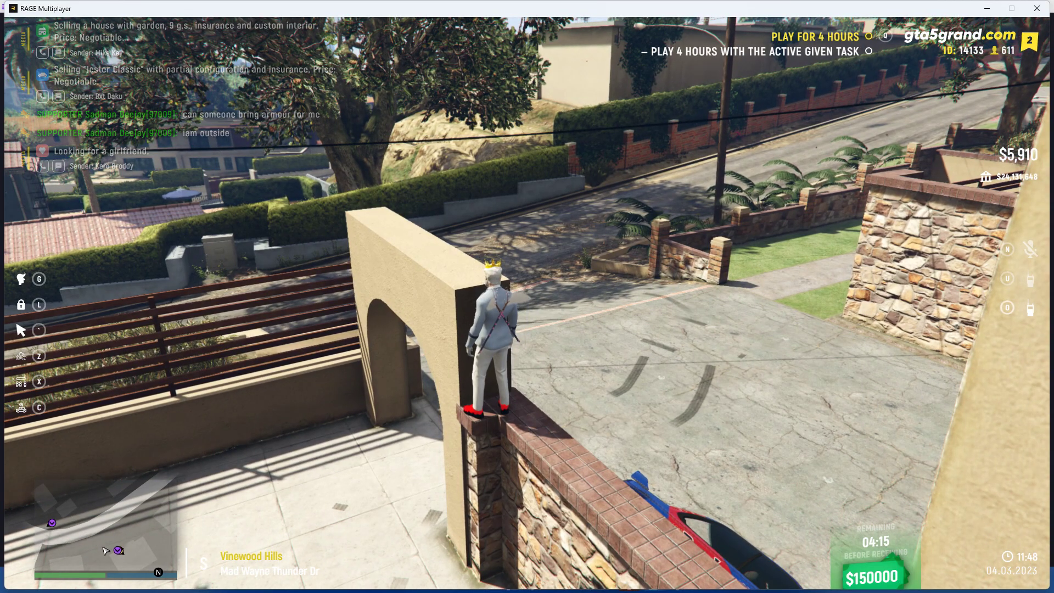
key(s)
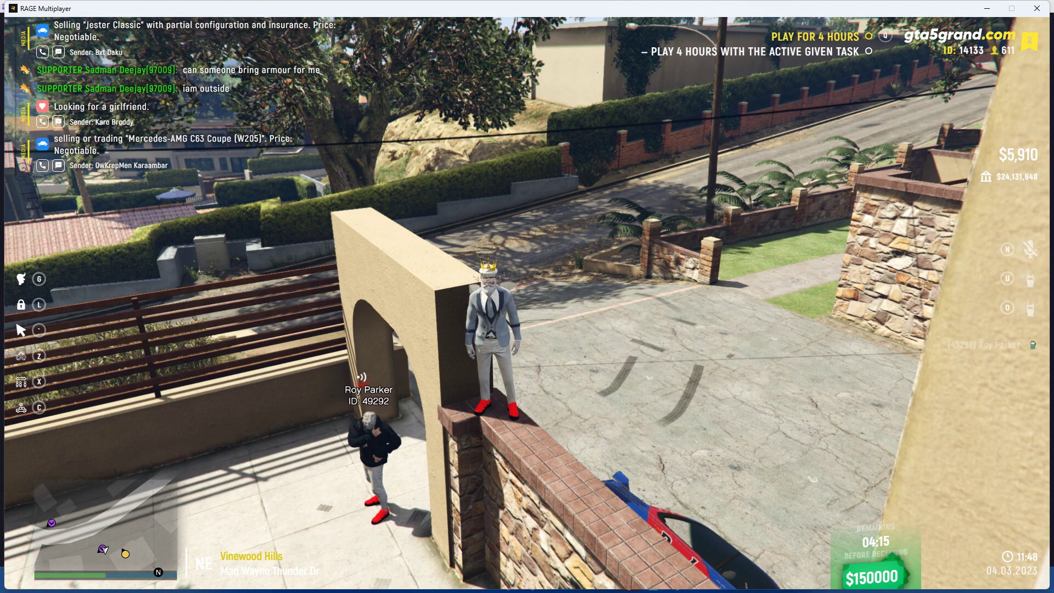
key(o)
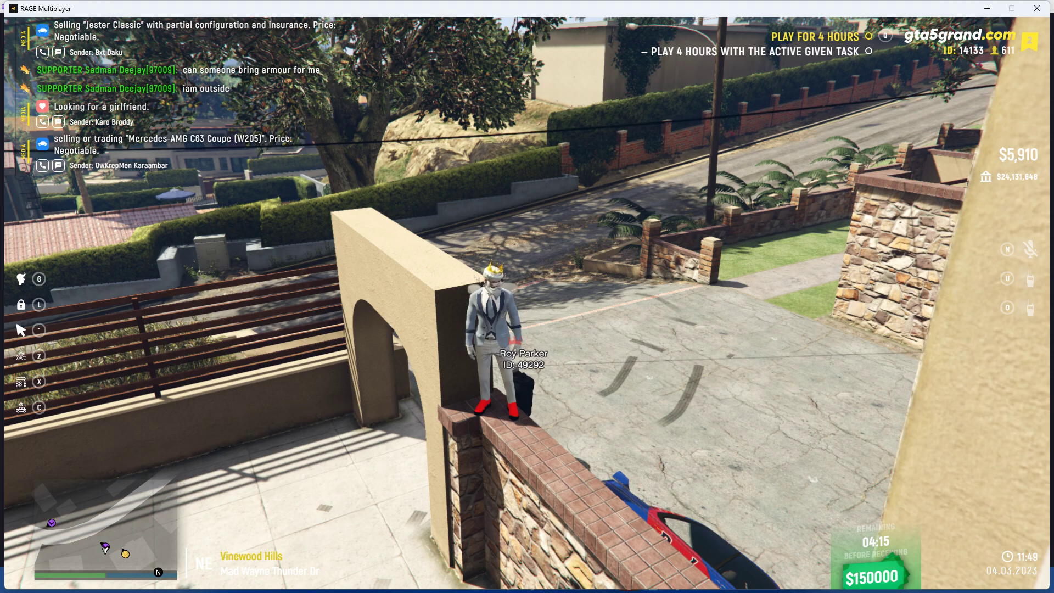
key(w)
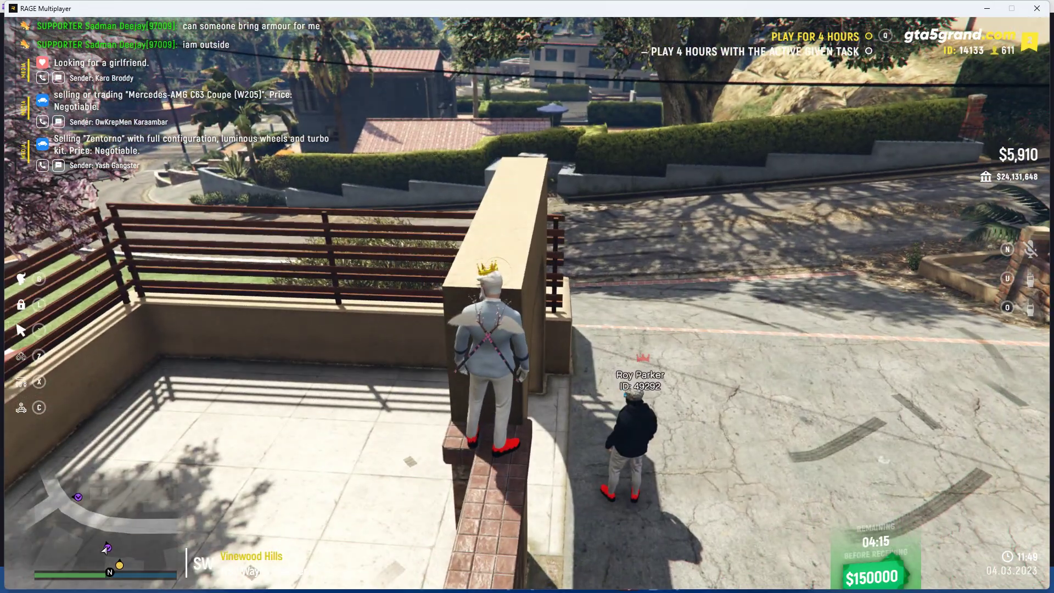
key(o)
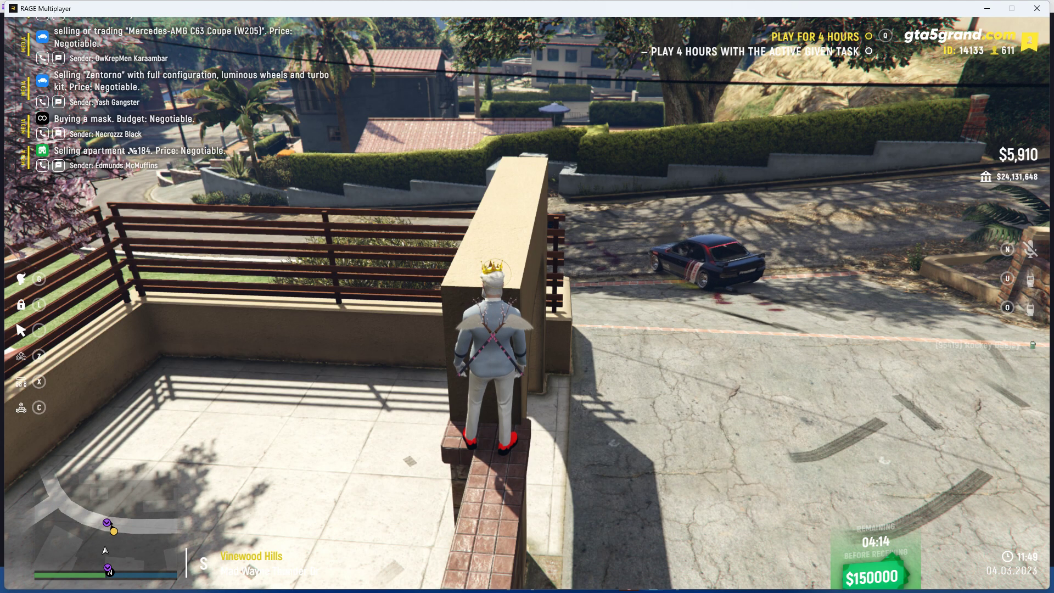
key(o)
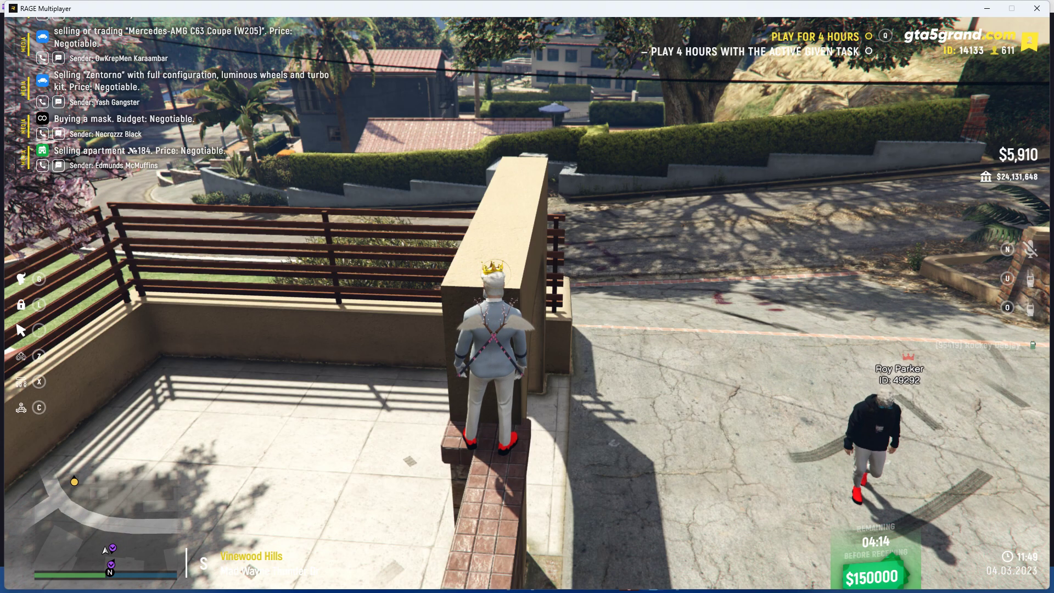
key(o)
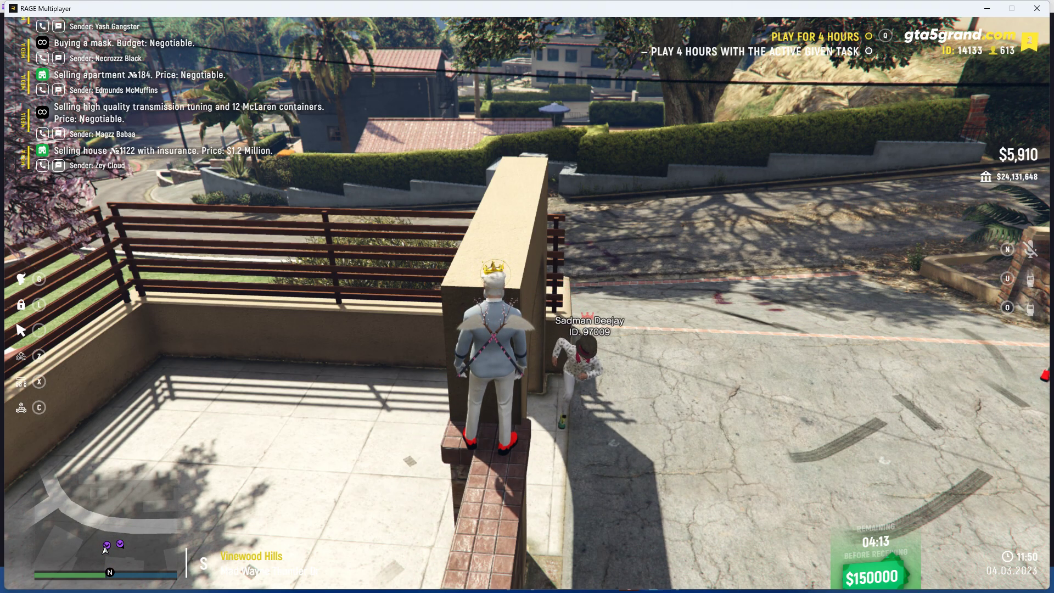
Switch to Clipchamp to check the export and show the exported video file in its Downloads folder
key(alt+Tab)
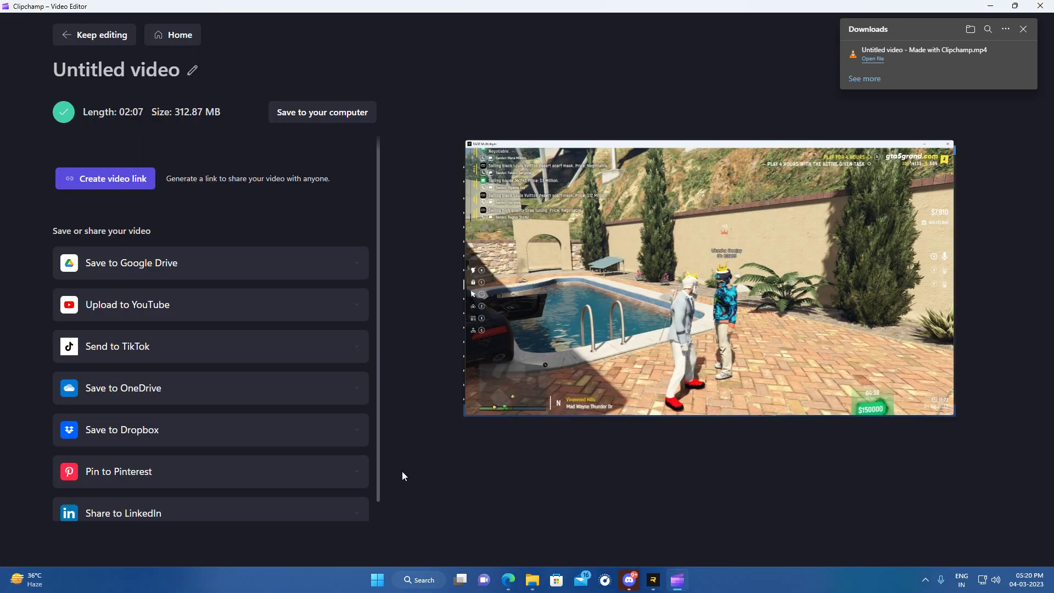
key(alt+Tab)
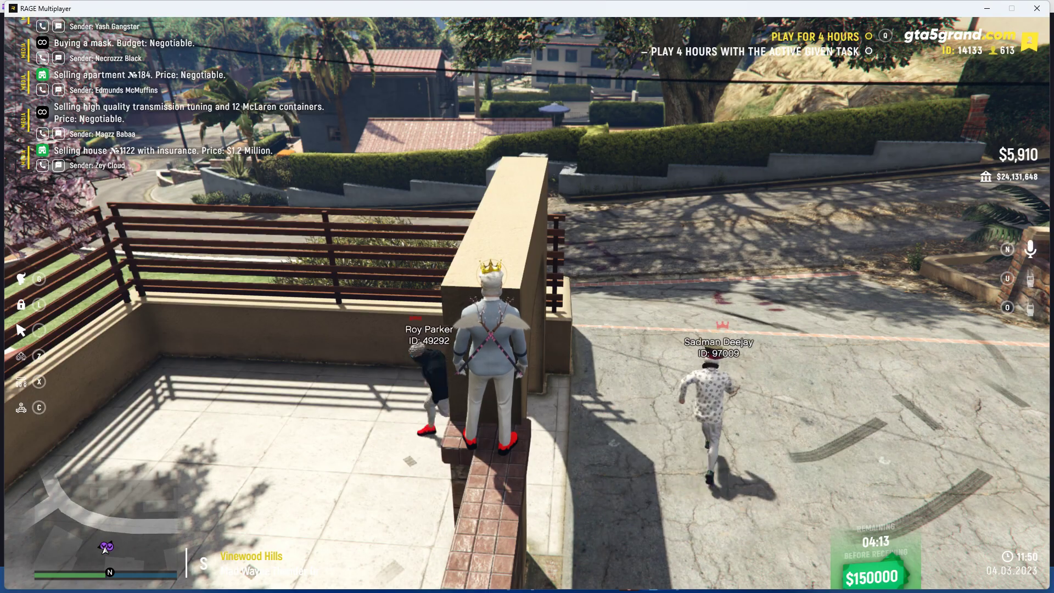
mouse_move(527, 296)
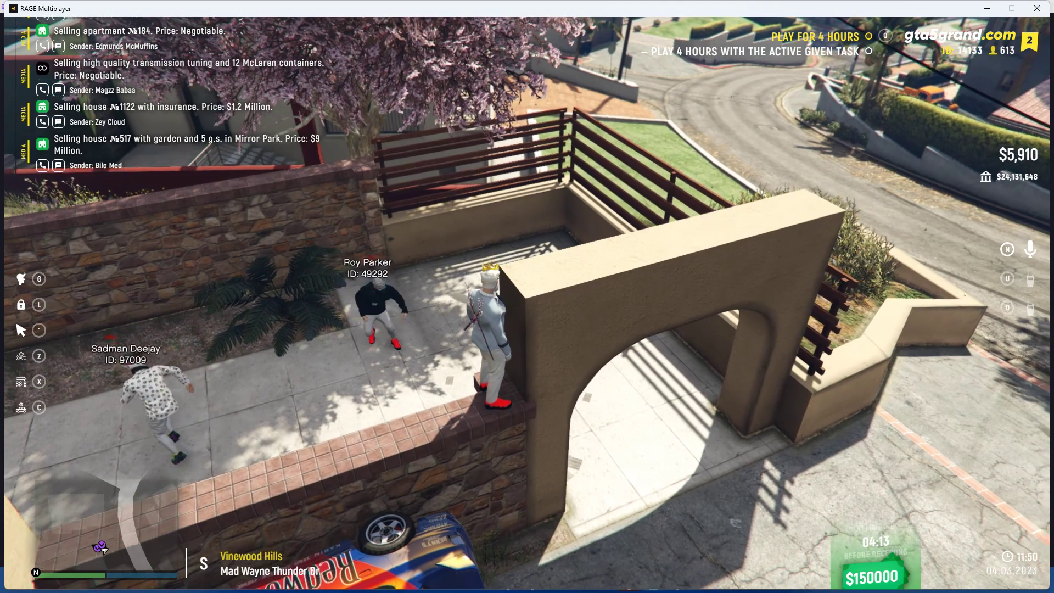
key(alt+Tab)
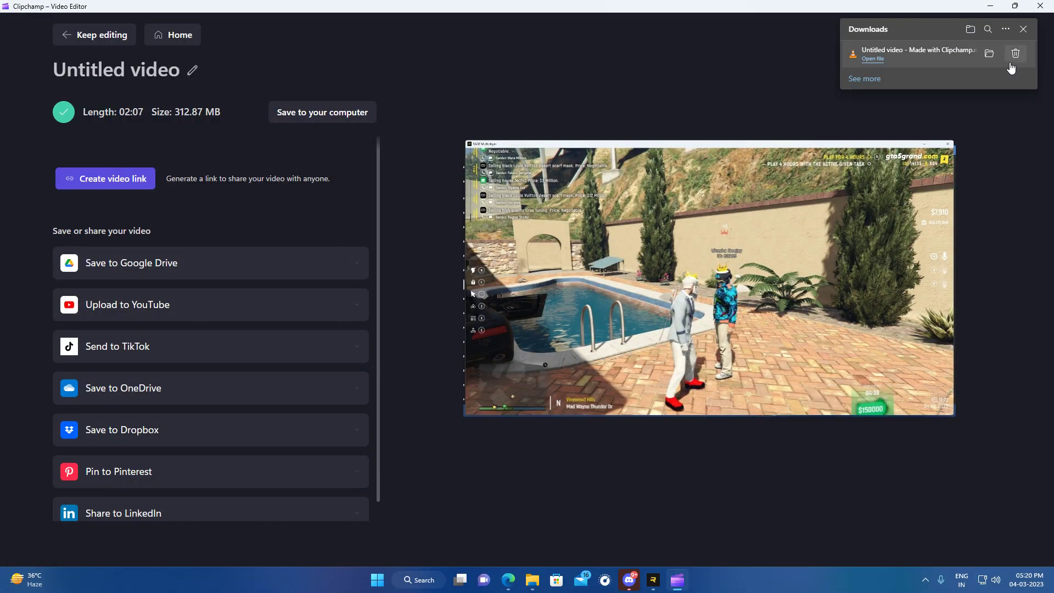
click(991, 55)
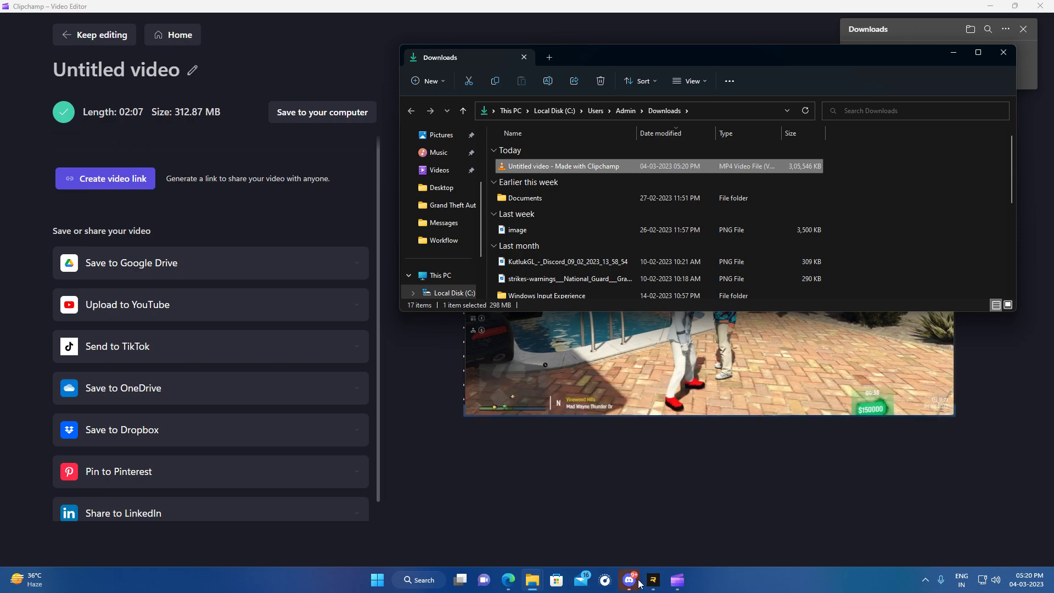
Switch to the Edge browser and start a new thread in the forum's Complaints about players section
click(510, 582)
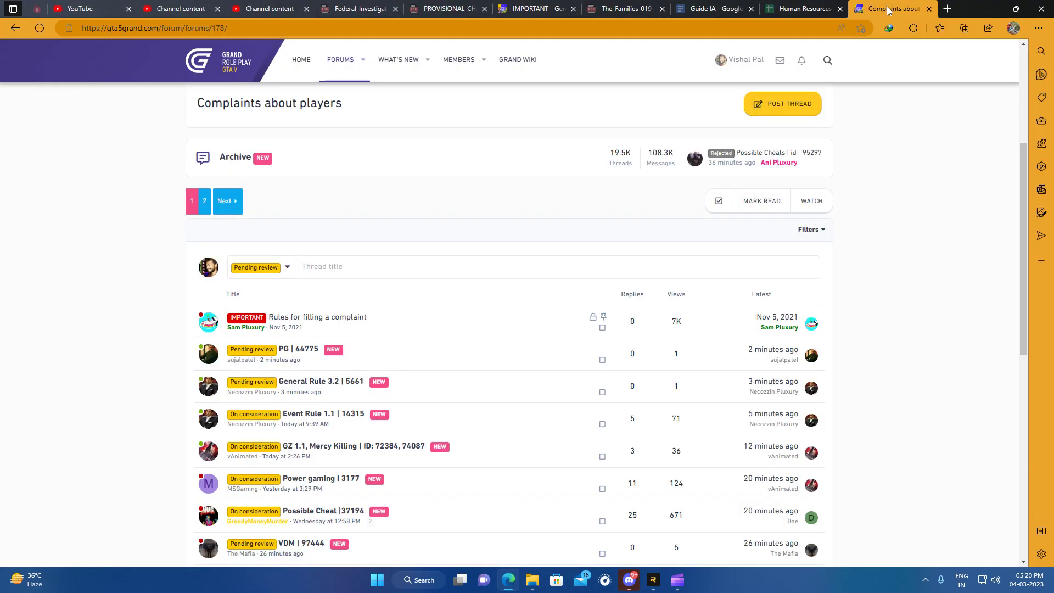
click(890, 8)
click(805, 109)
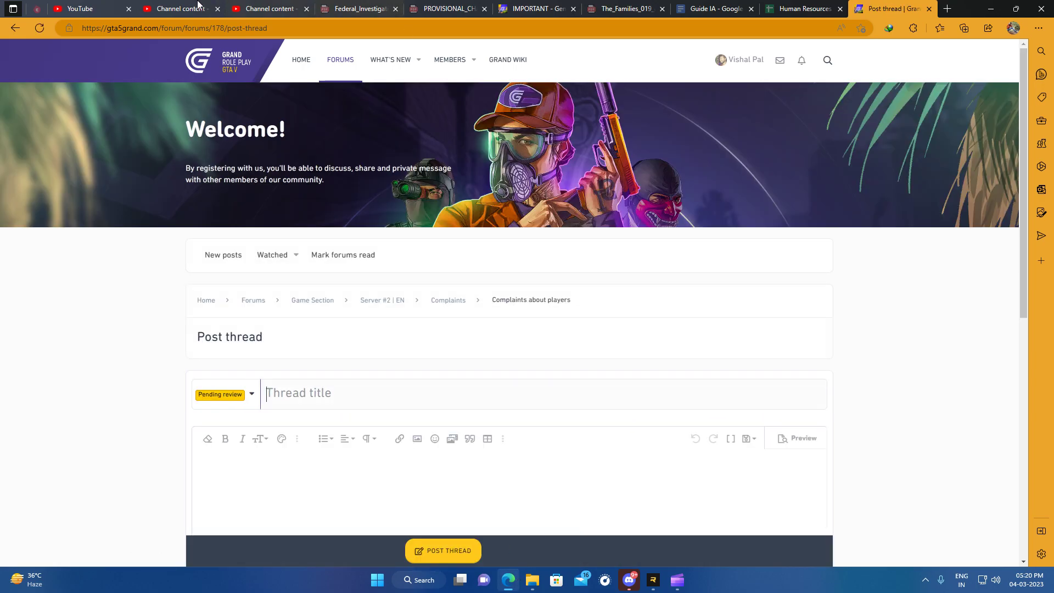
Upload the file "Untitled video - Made with Clipchamp" from the Downloads folder to the channel in YouTube Studio
click(178, 9)
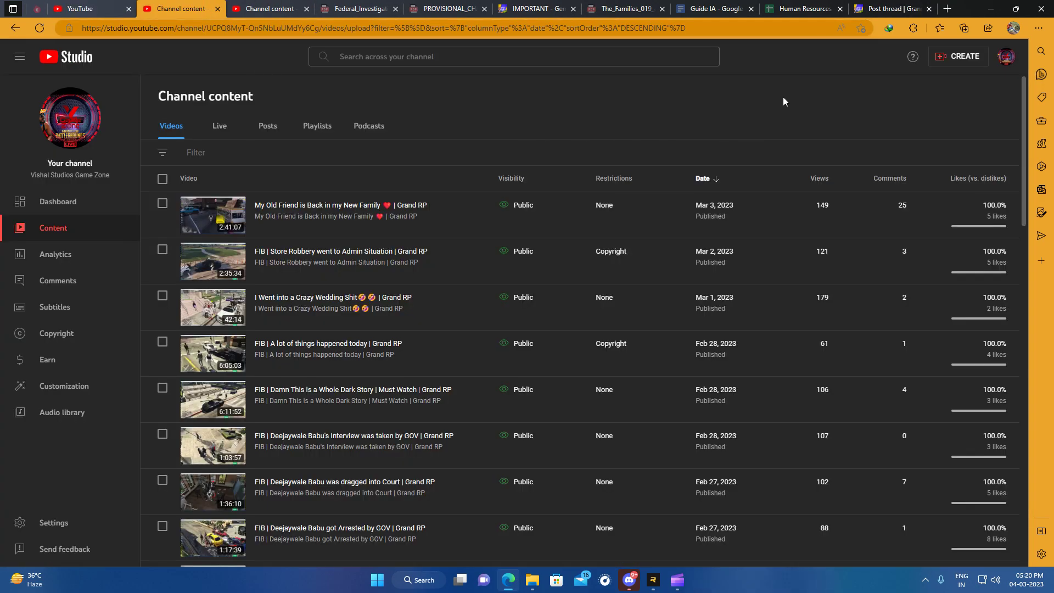
click(943, 58)
click(941, 79)
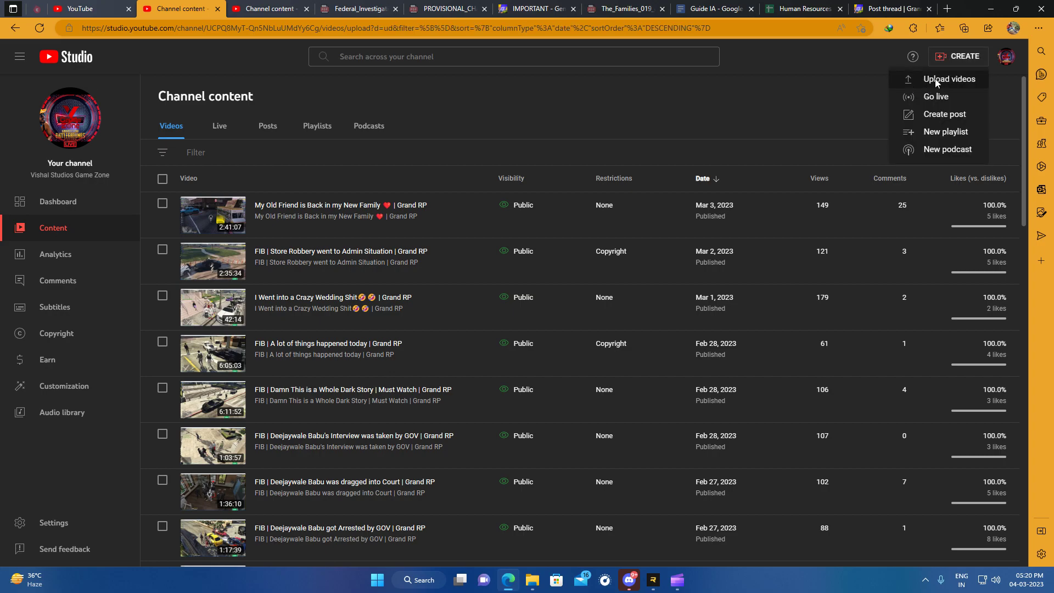
click(508, 372)
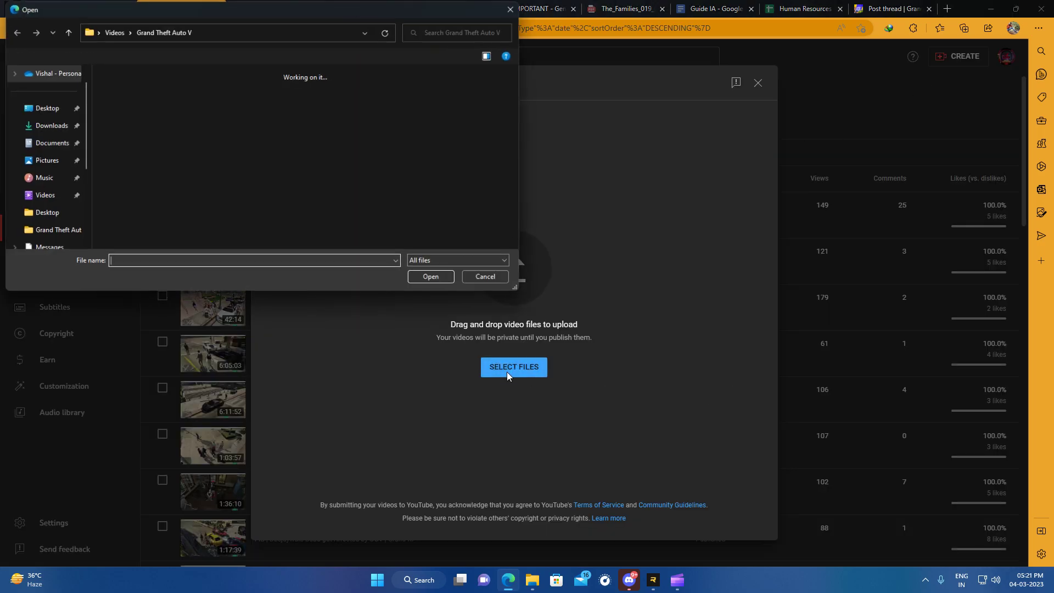
click(50, 126)
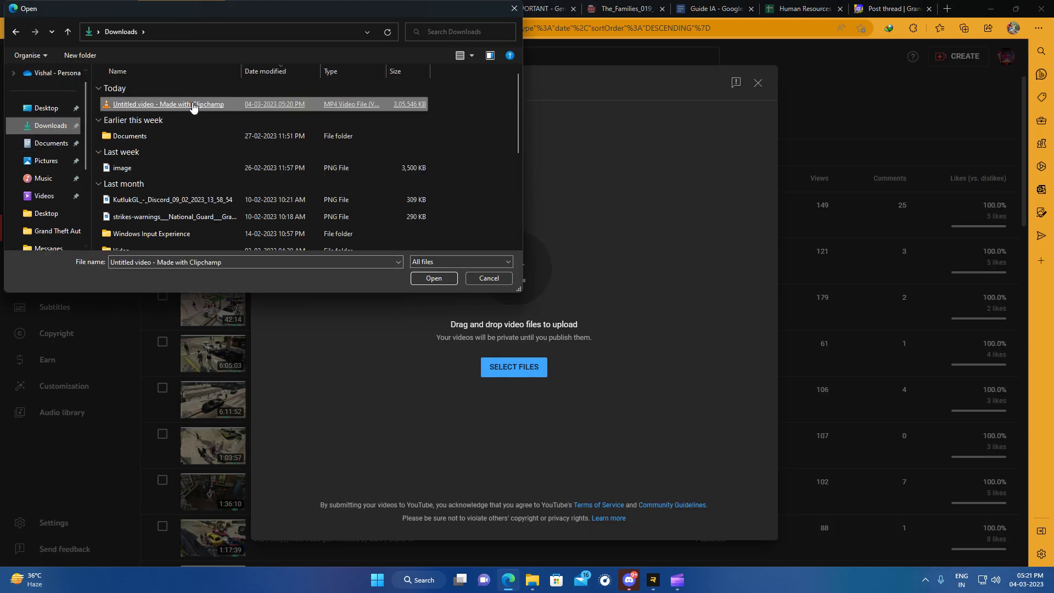
double_click(228, 105)
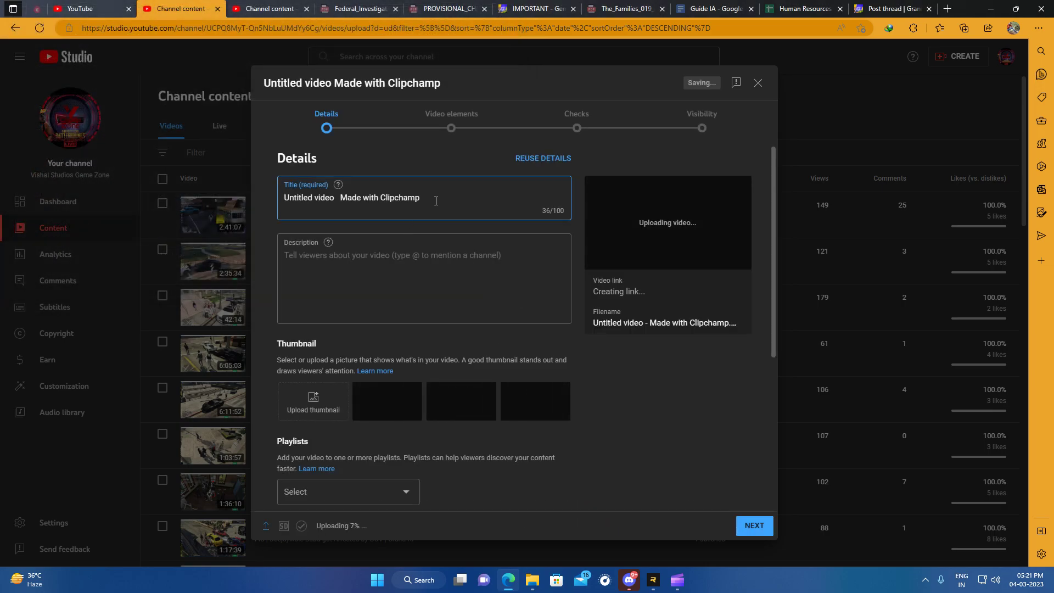
Replace the default video title with "These Badmash shits dont know a single Rule"
drag(435, 202, 266, 204)
text(These B)
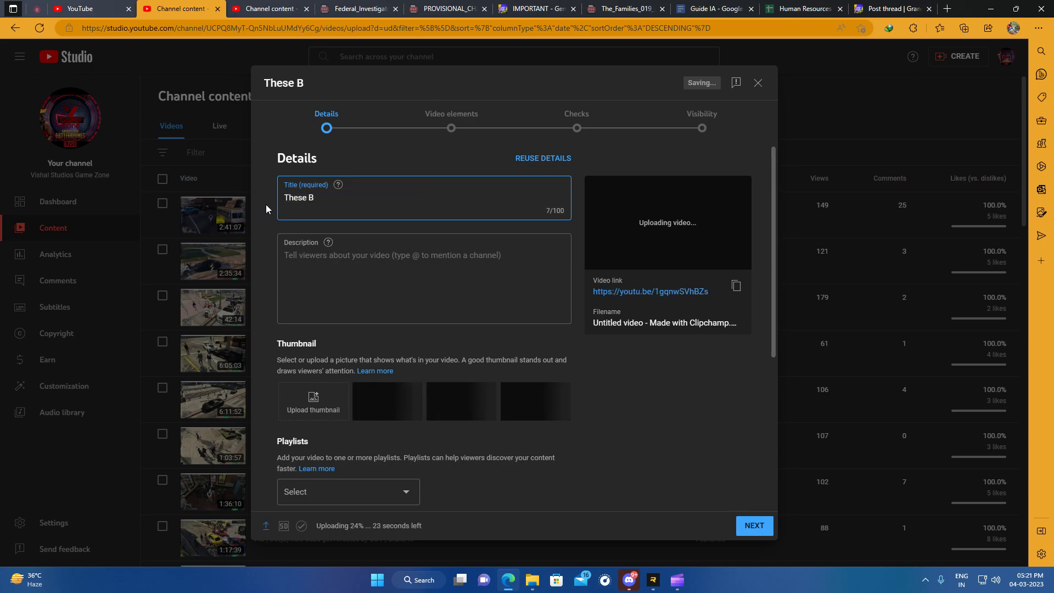
text(admash shits )
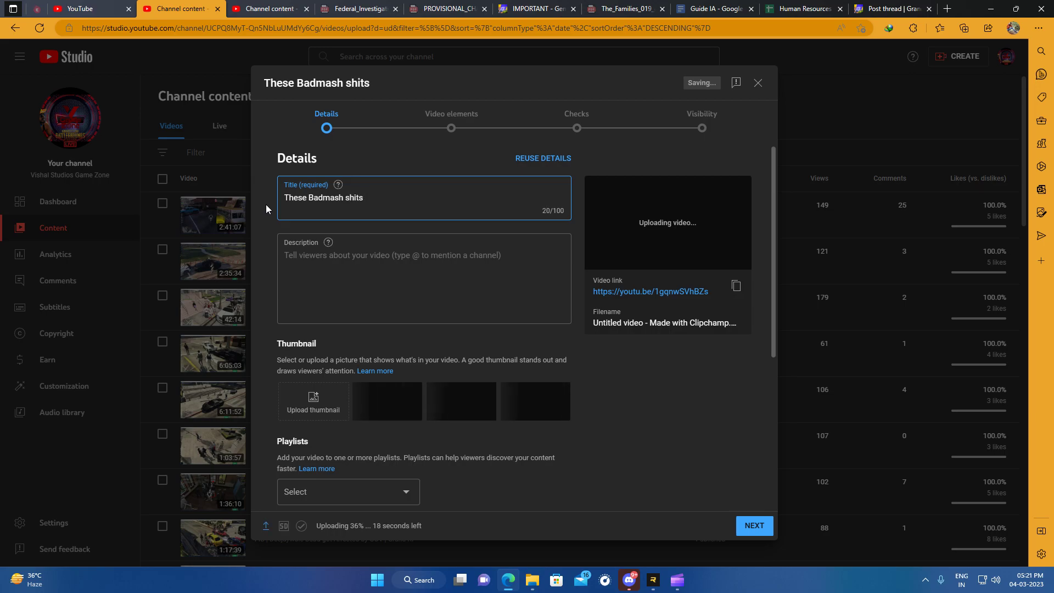
text(ca)
key(BackSpace)
key(BackSpace)
text(dont know a single Rule )
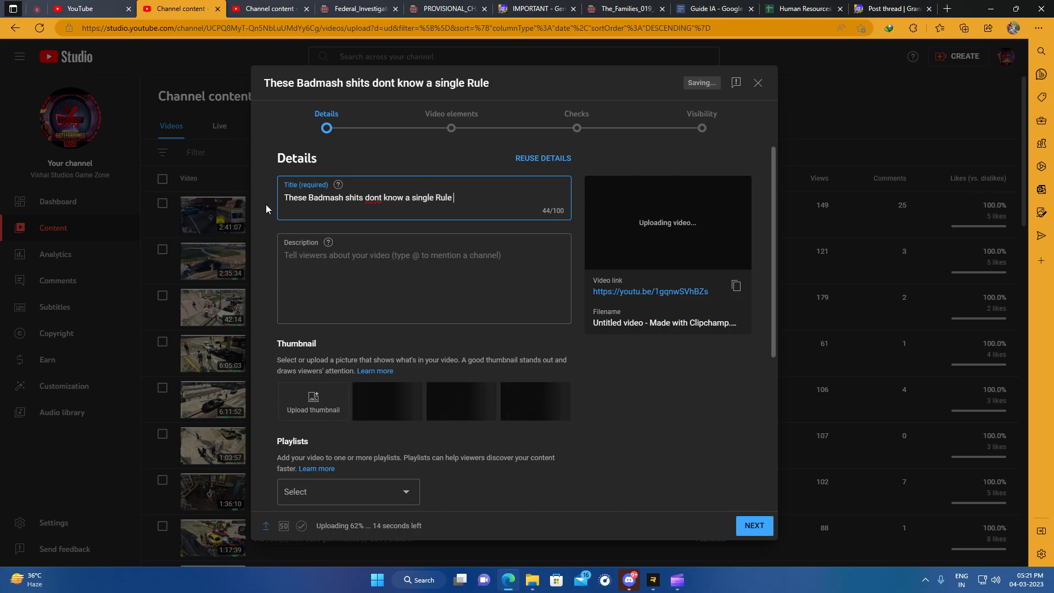
text(| )
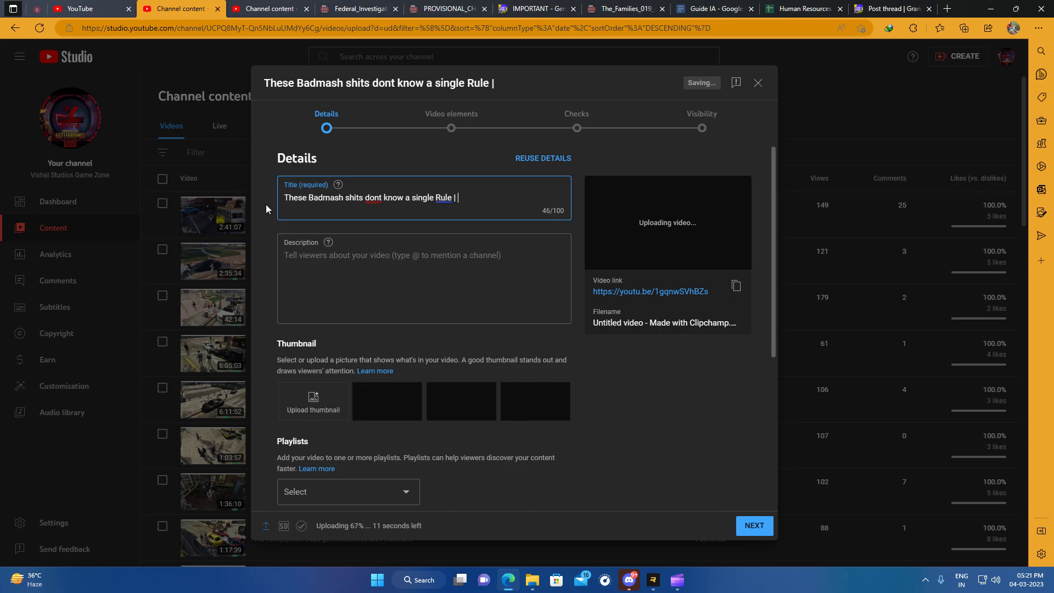
text(RD)
key(BackSpace)
key(BackSpace)
Insert "RDM | " at the beginning of the video title
key(ctrl+Left)
key(ctrl+Left)
key(ctrl+Left)
key(ctrl+Left)
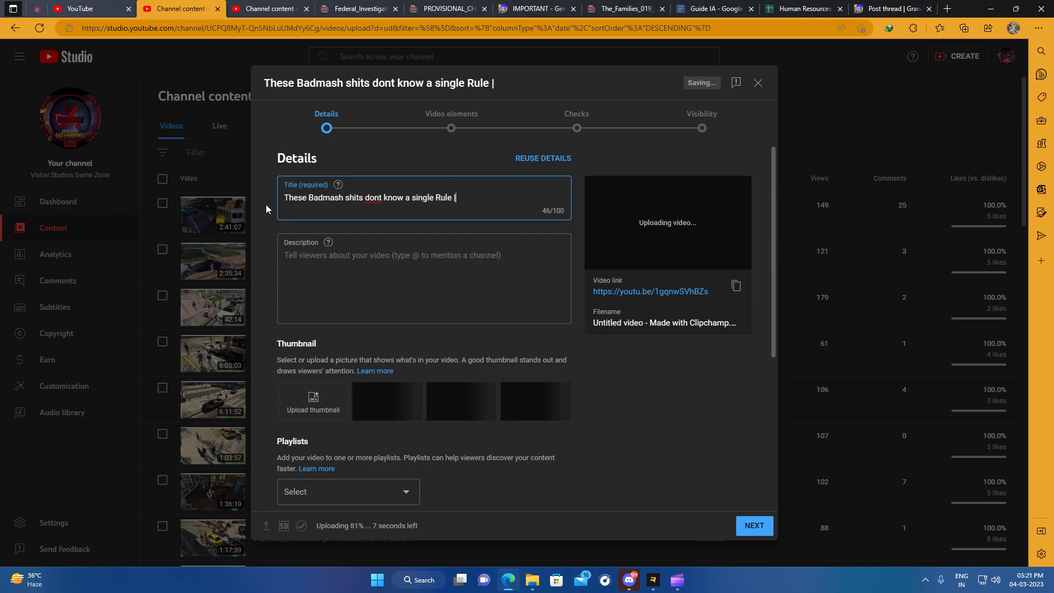
text(RDM |)
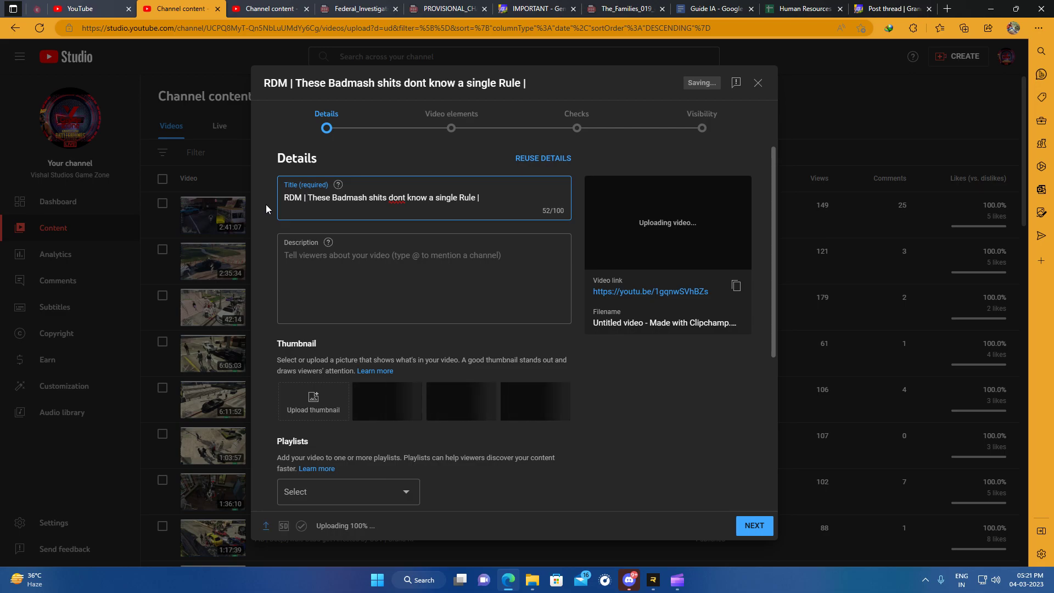
Remove the trailing bar from the video title and correct "dont" to "don't"
key(Right)
key(Right)
key(Right)
key(Right)
key(Right)
key(Right)
key(Right)
key(Right)
key(Right)
key(Right)
key(Right)
key(Right)
key(Right)
key(Right)
key(Right)
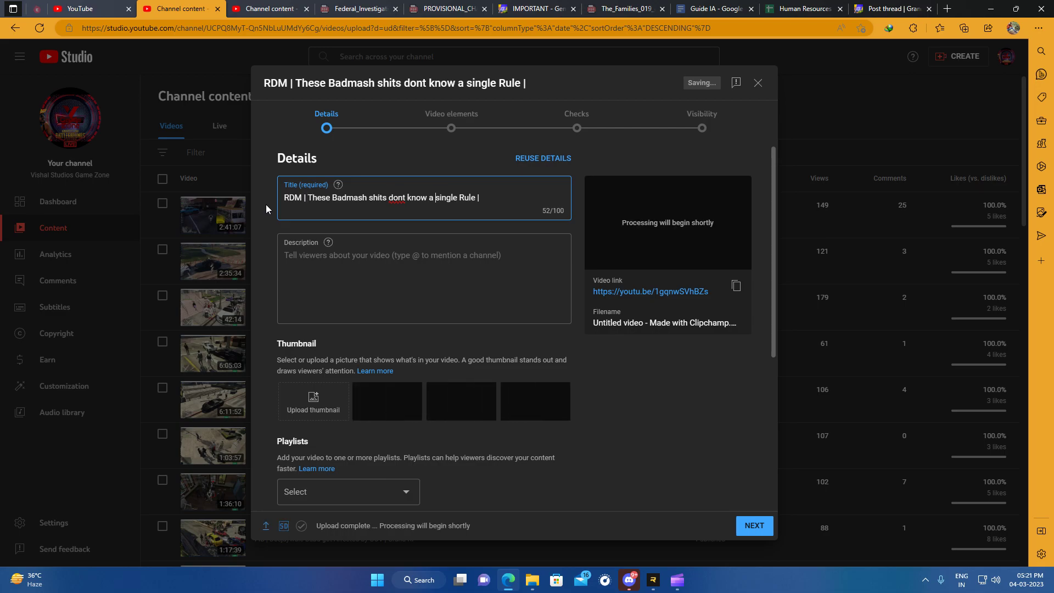
key(BackSpace)
key(Left)
key(Left)
key(Left)
key(Left)
key(Left)
key(Left)
key(Left)
key(Left)
key(Left)
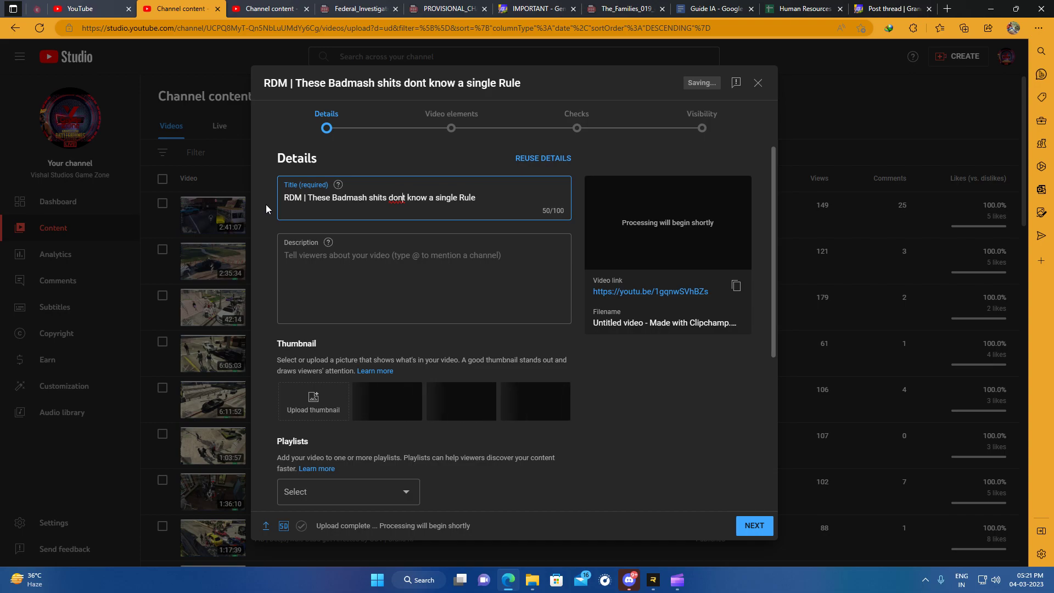
text(')
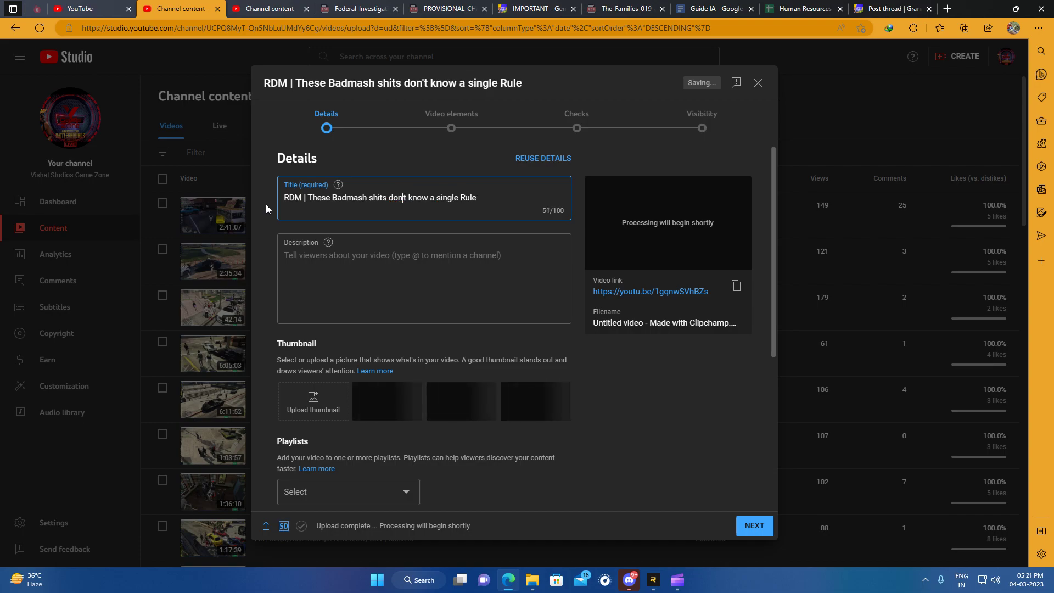
Replace the word "shits" in the video title with "piece of shit"
key(BackSpace)
key(BackSpace)
key(BackSpace)
key(BackSpace)
key(BackSpace)
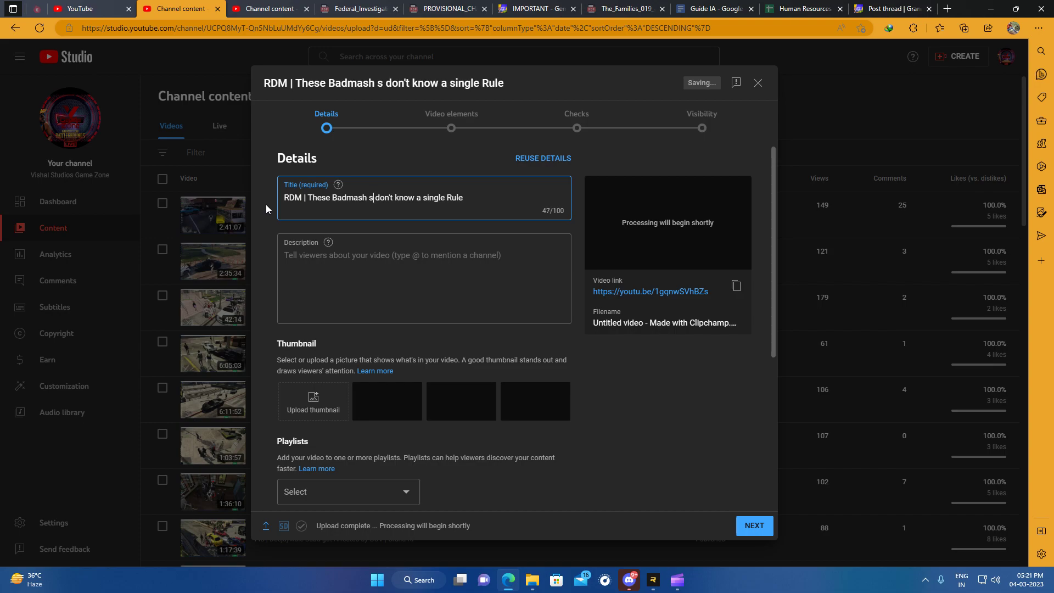
text(piece )
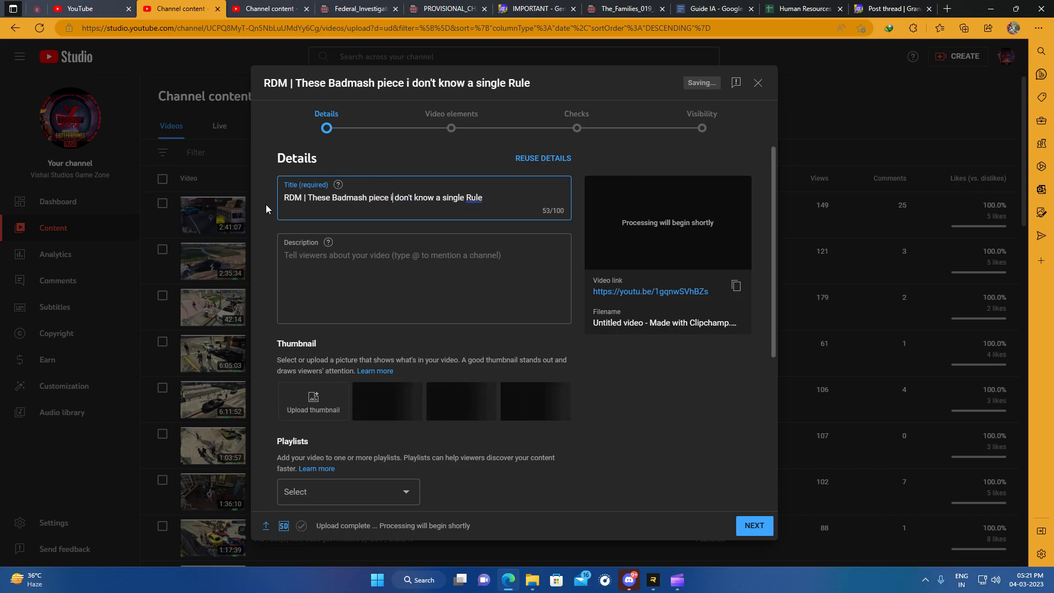
text(of shit)
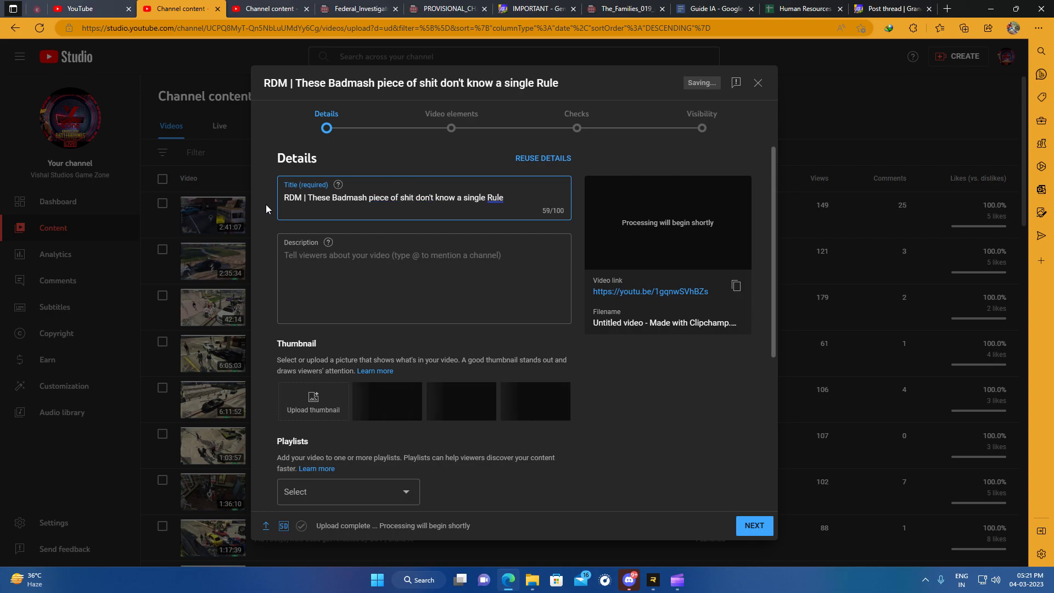
Copy the full video title into the empty description
key(ctrl+a)
key(ctrl+c)
click(391, 266)
key(ctrl+v)
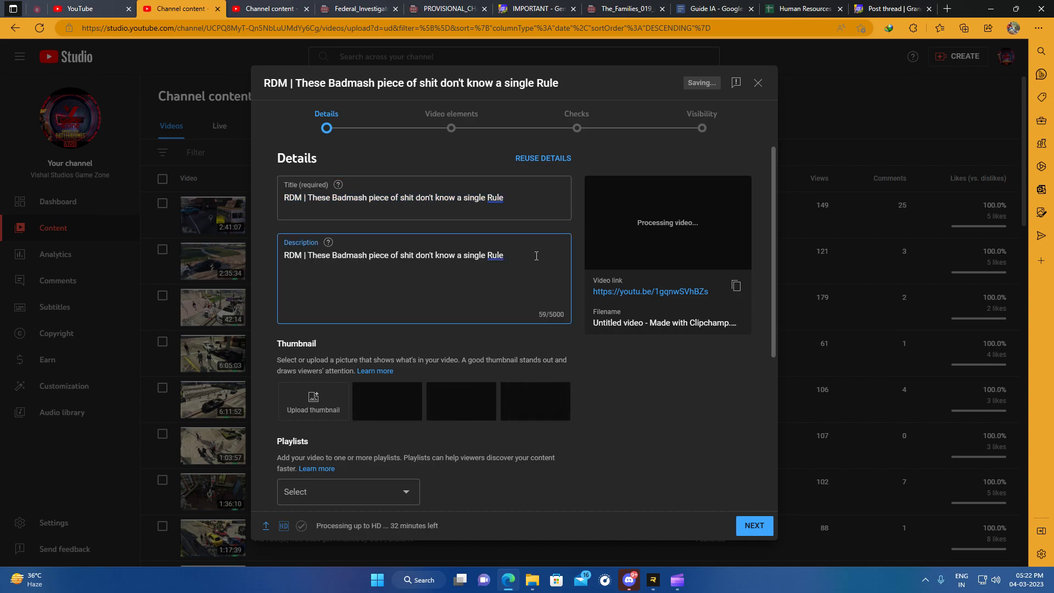
Append " | Go play GTA ONLINE Noobs" to the end of the video title
click(536, 197)
text(| G)
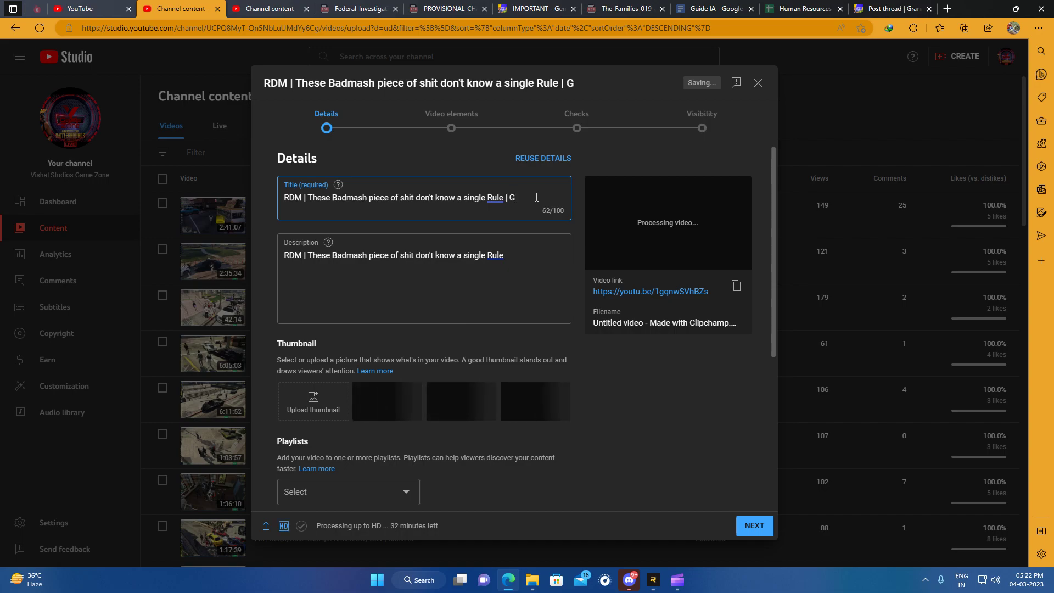
text(o play GTA)
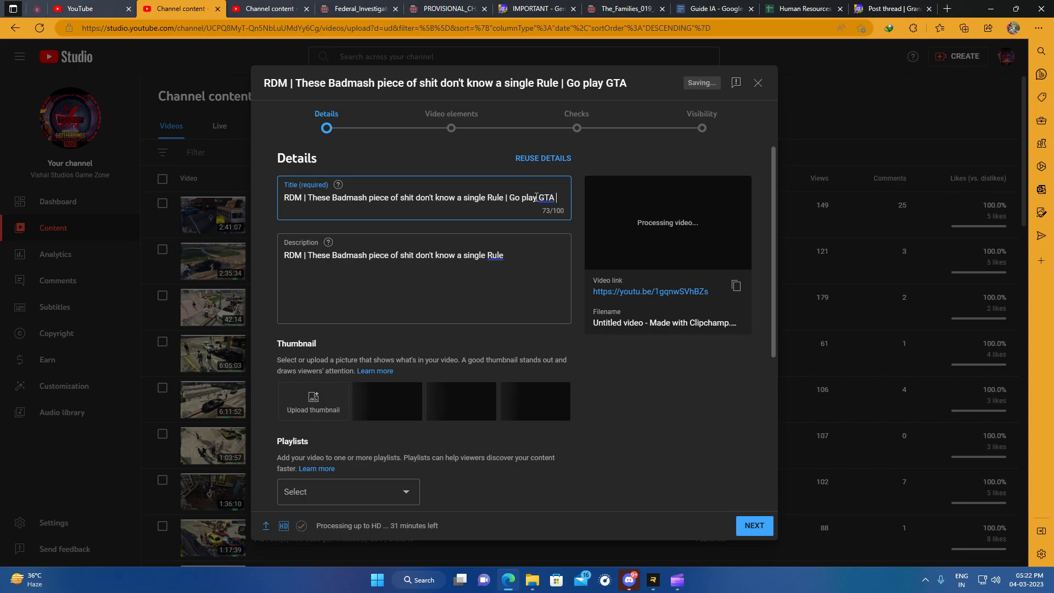
text( ONLINE Noobs)
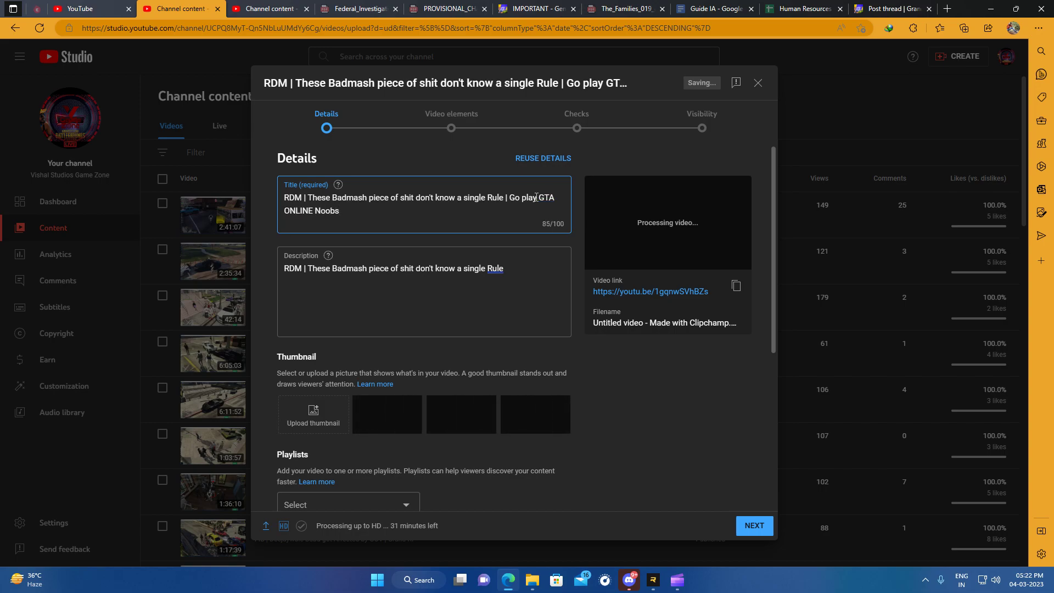
Replace the description with a copy of the extended title and add a smiling emoji at its end
key(ctrl+a)
key(ctrl+c)
click(443, 290)
key(ctrl+a)
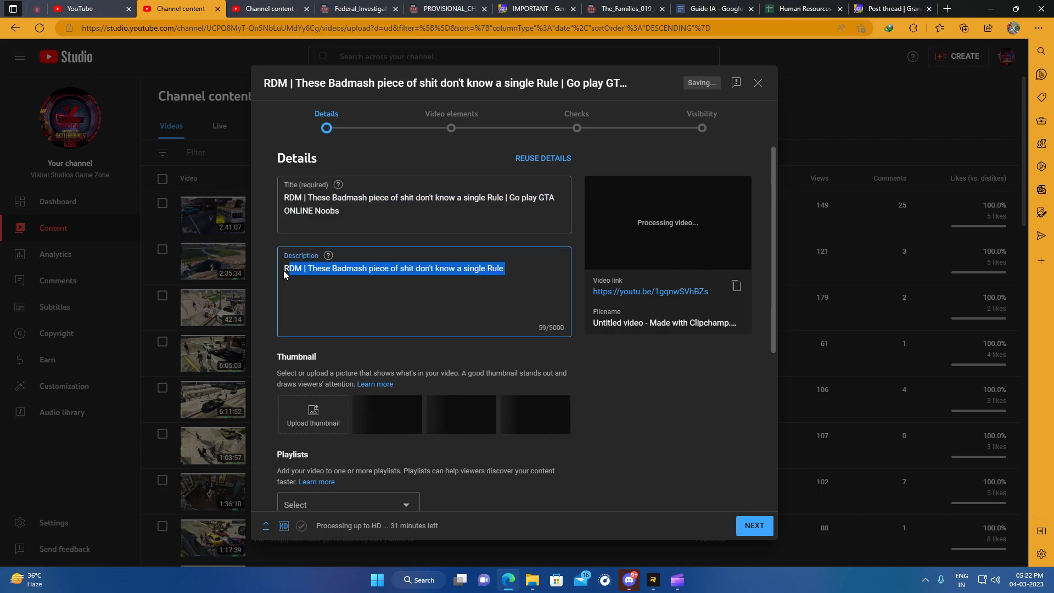
key(ctrl+v)
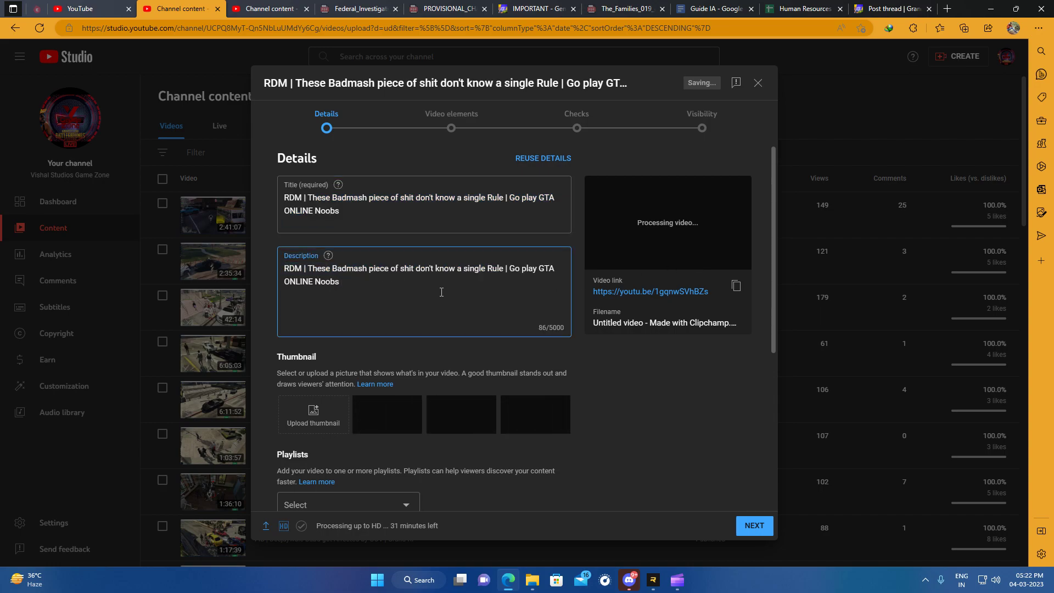
key(super+period)
click(364, 403)
click(385, 214)
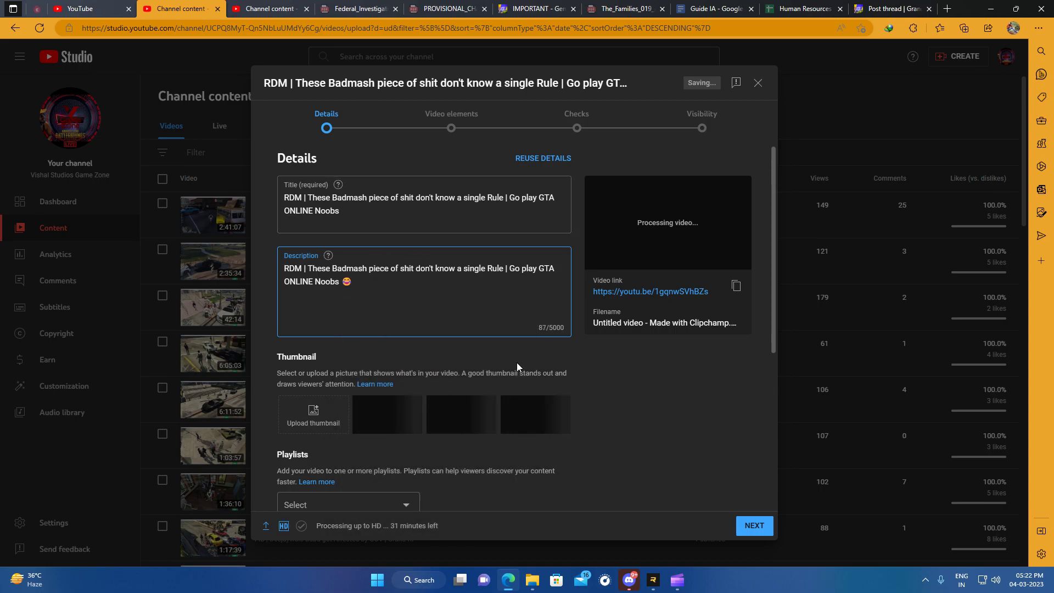
Show the additional video details and enter "gta" as the game title under the Gaming category, choosing a suggested game
scroll(477, 397, down, 4)
scroll(400, 304, down, 1)
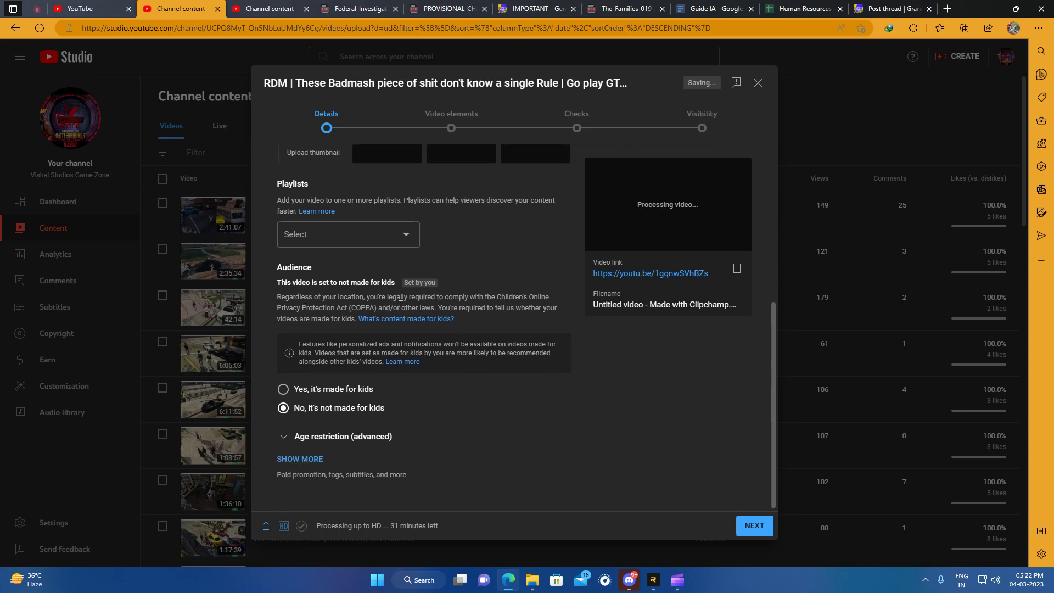
click(300, 458)
scroll(469, 423, down, 10)
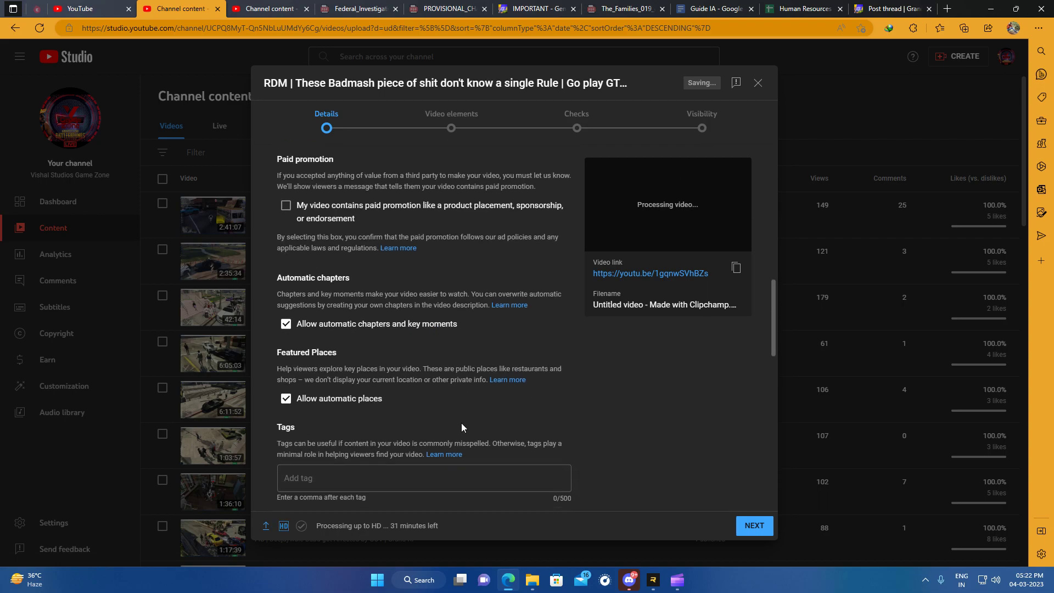
click(481, 413)
click(407, 422)
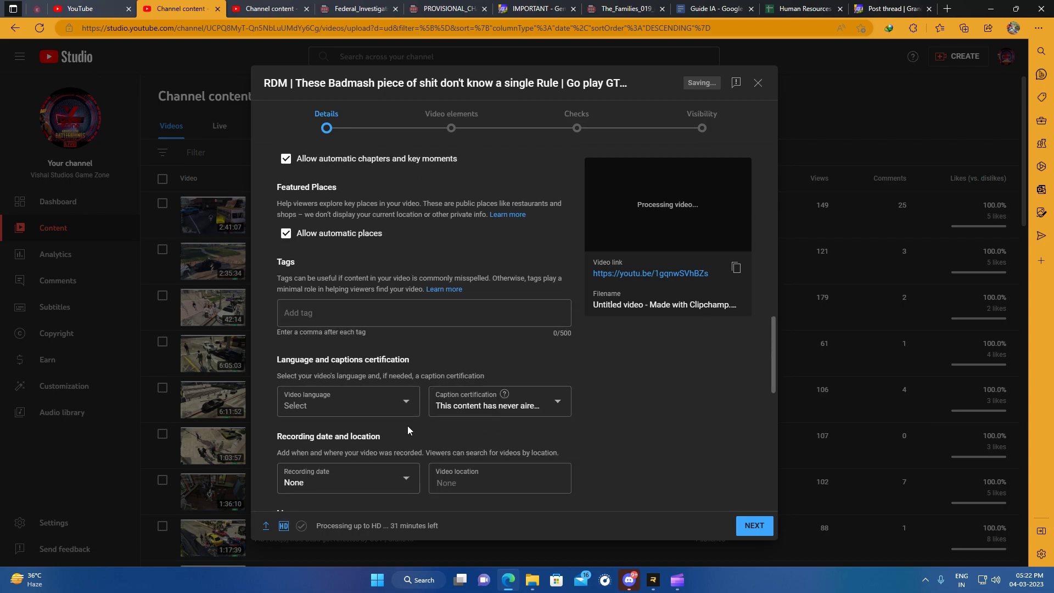
scroll(407, 426, down, 7)
scroll(406, 424, down, 3)
click(390, 267)
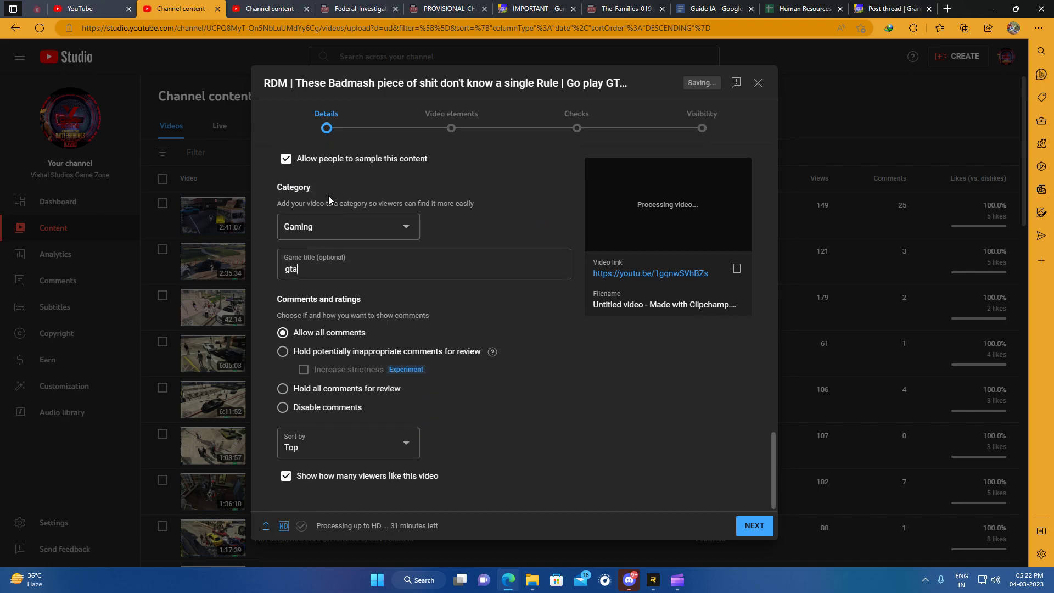
text(gta)
click(349, 311)
Proceed to the visibility stage, save the video as Unlisted and dismiss the processing notice
click(754, 525)
click(761, 527)
click(761, 527)
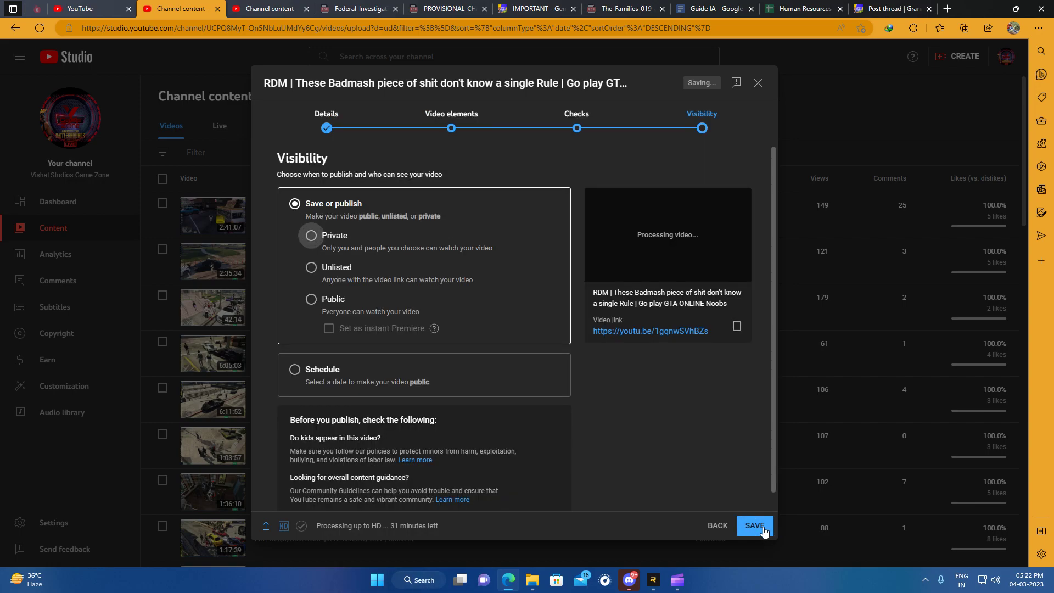
click(311, 267)
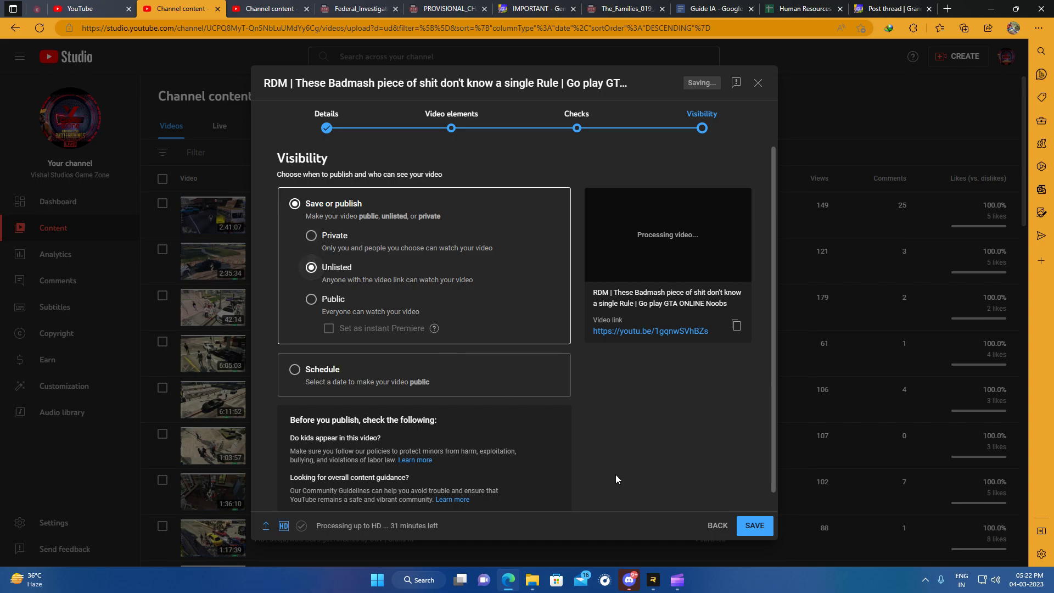
click(754, 525)
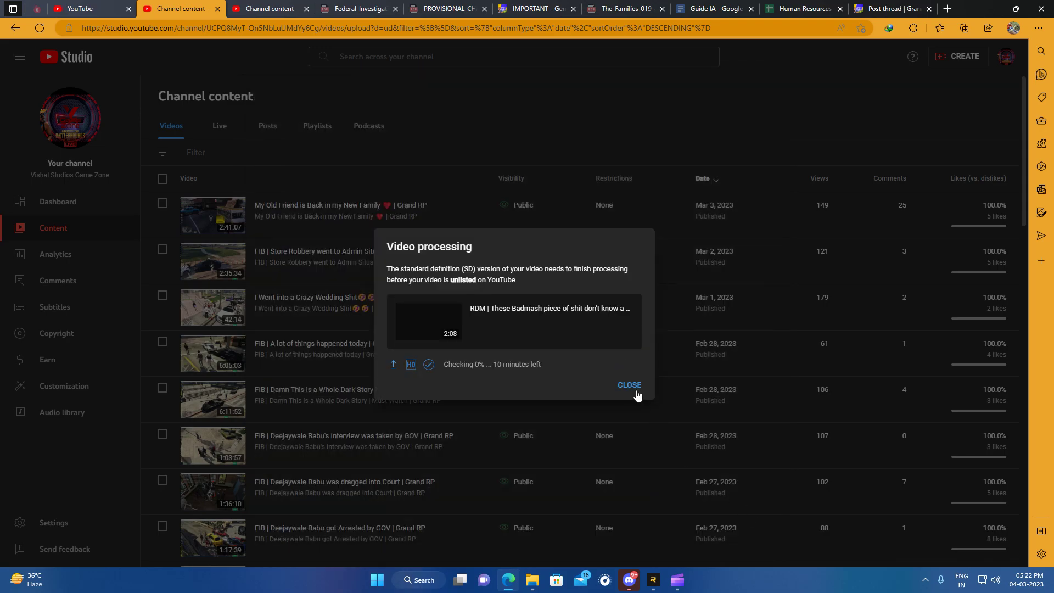
click(634, 387)
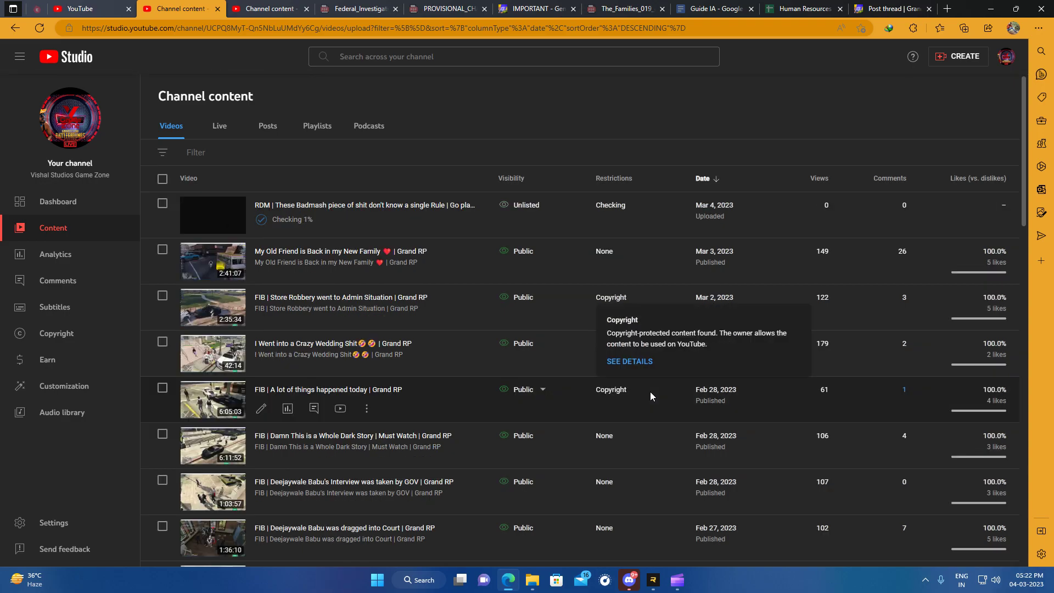
click(652, 580)
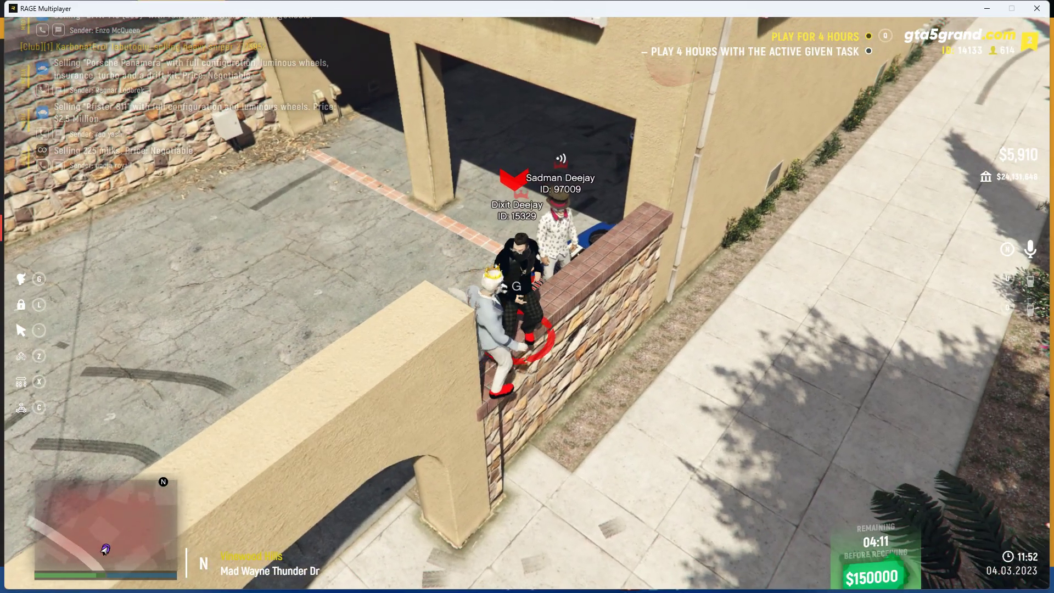
key(z)
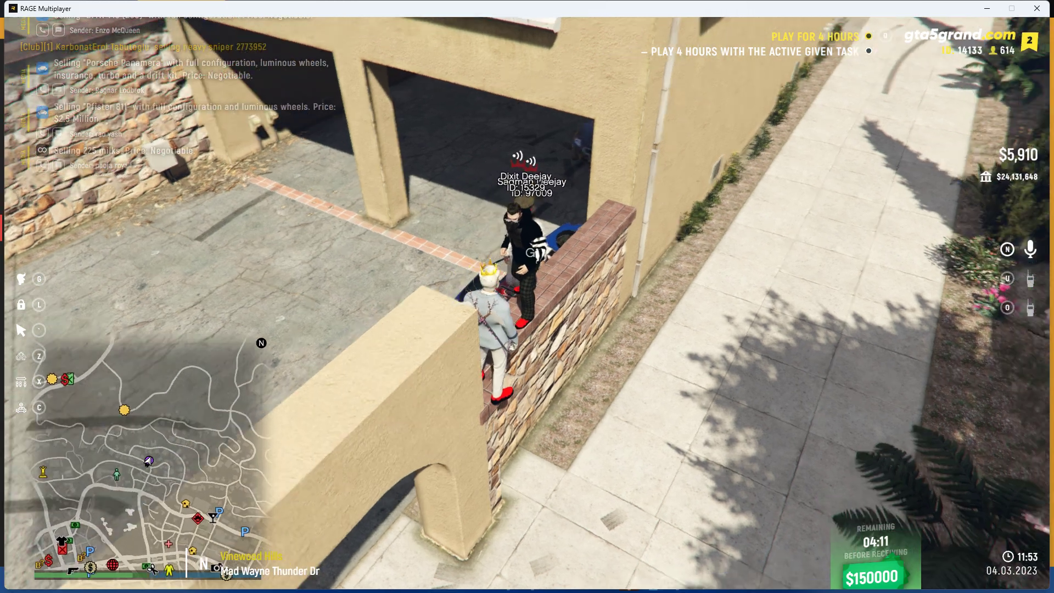
key(z)
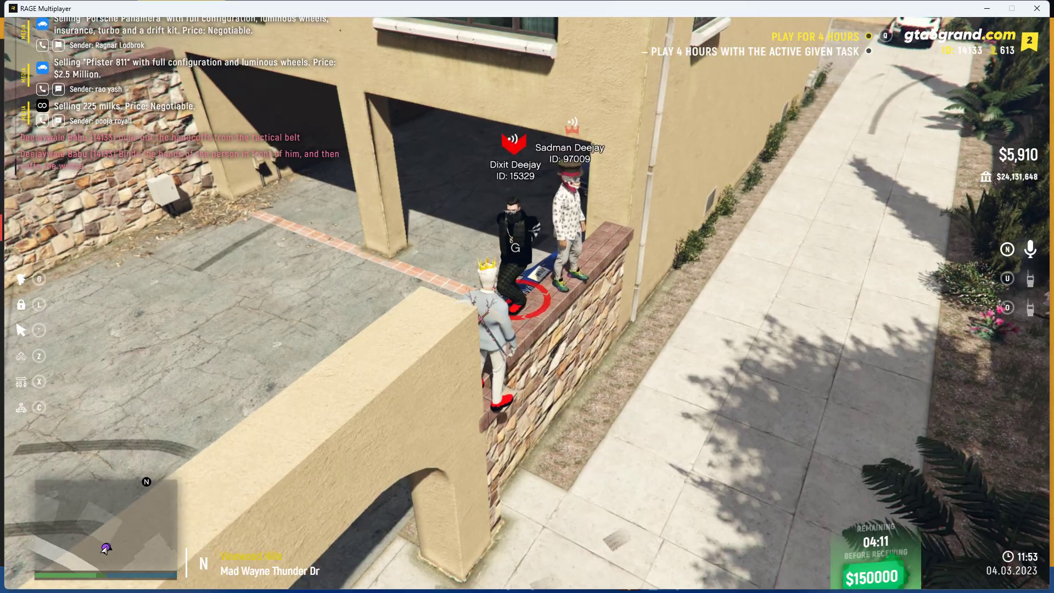
key(z)
key(c)
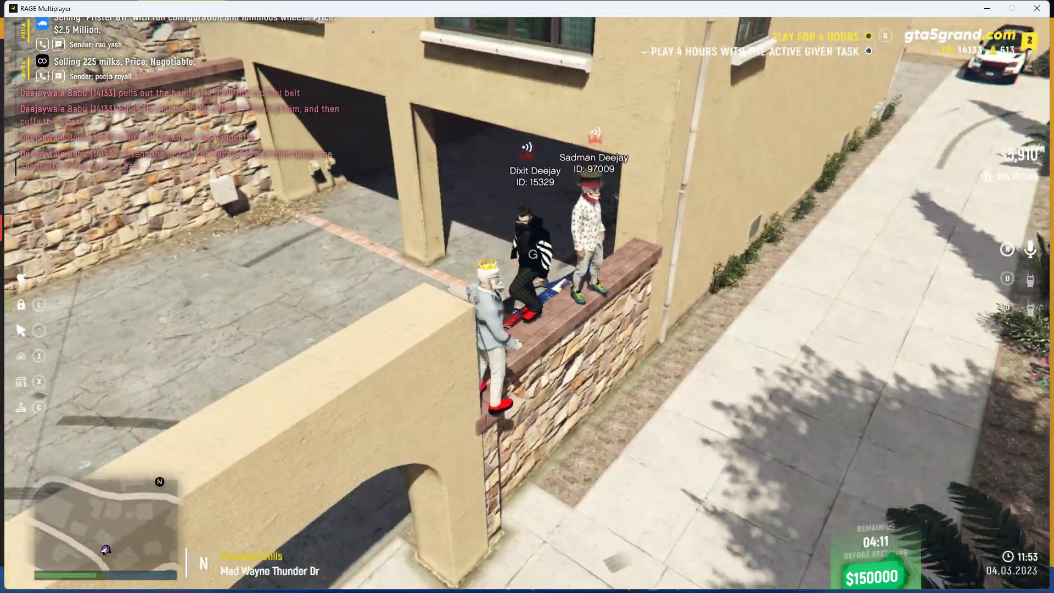
key(c)
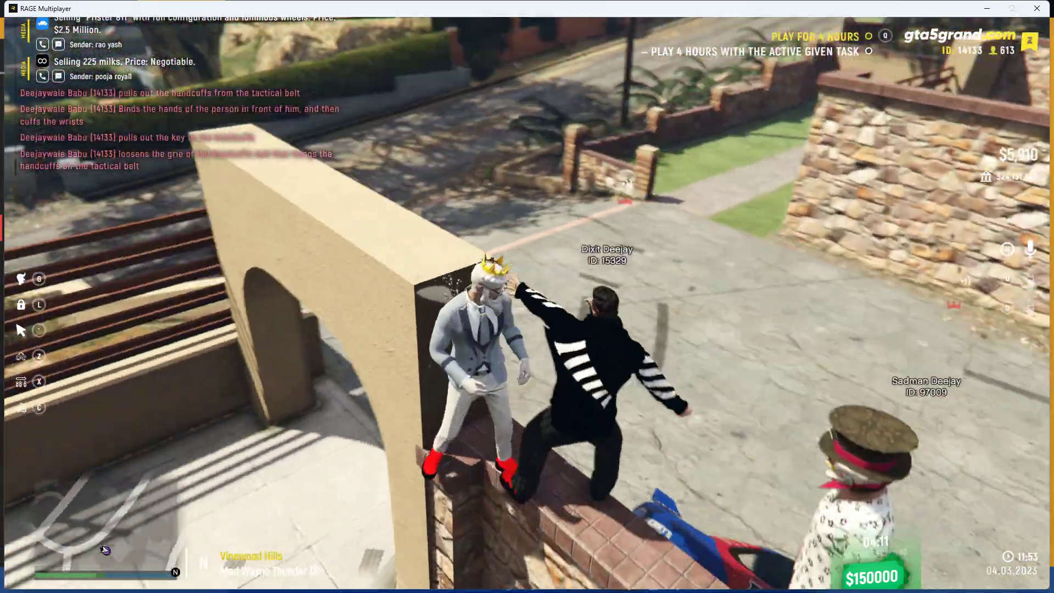
key(F5)
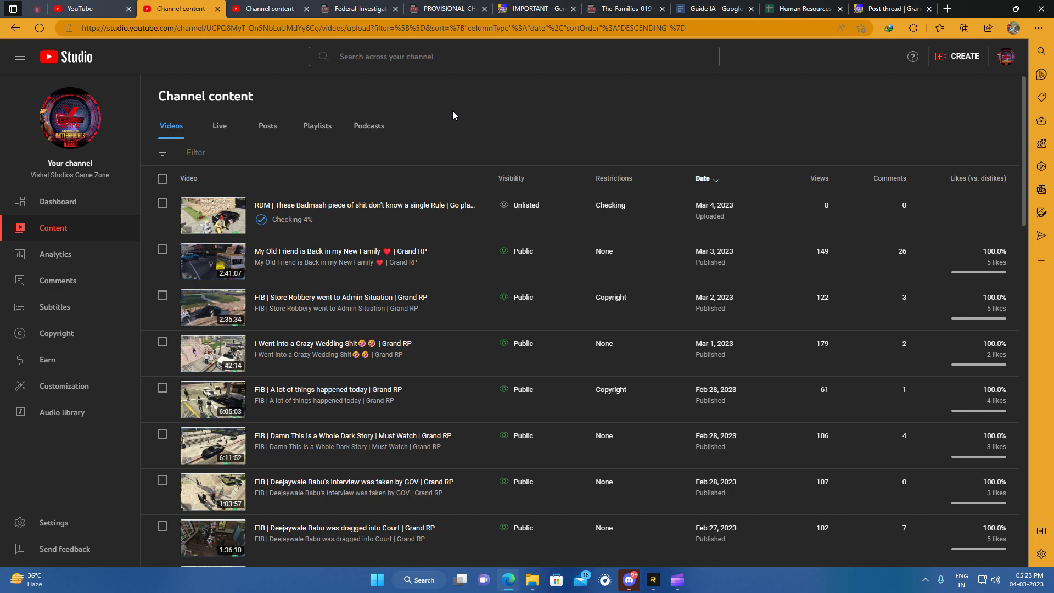
key(alt+Tab)
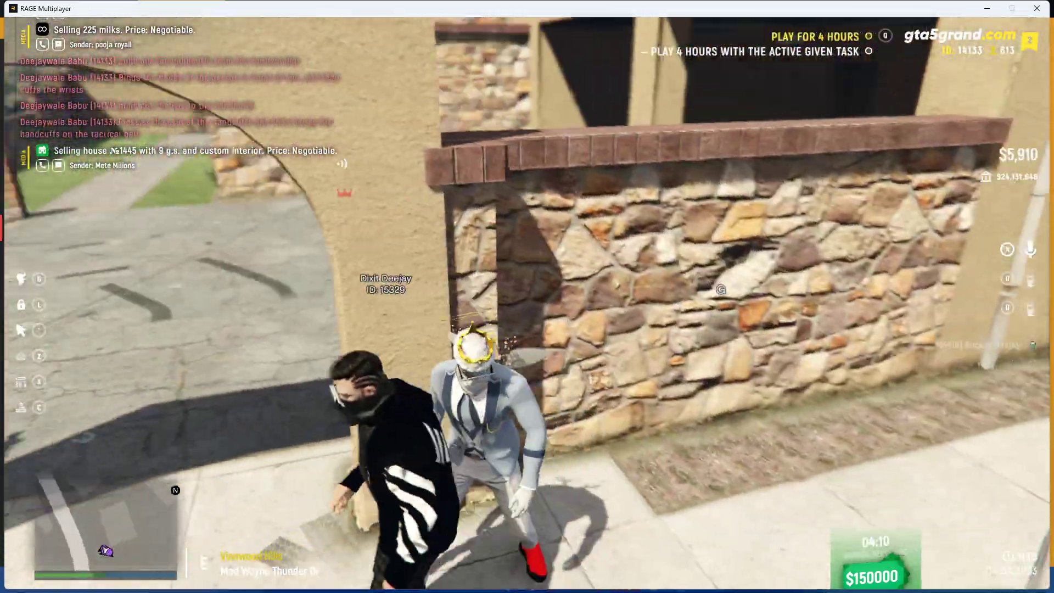
key(s)
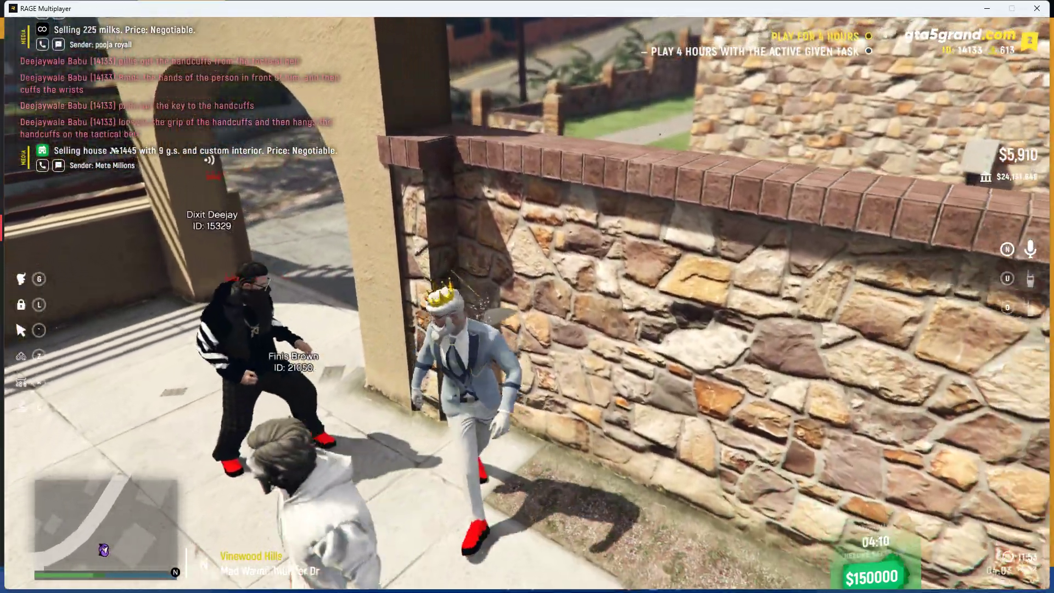
key(w)
key(alt+Tab)
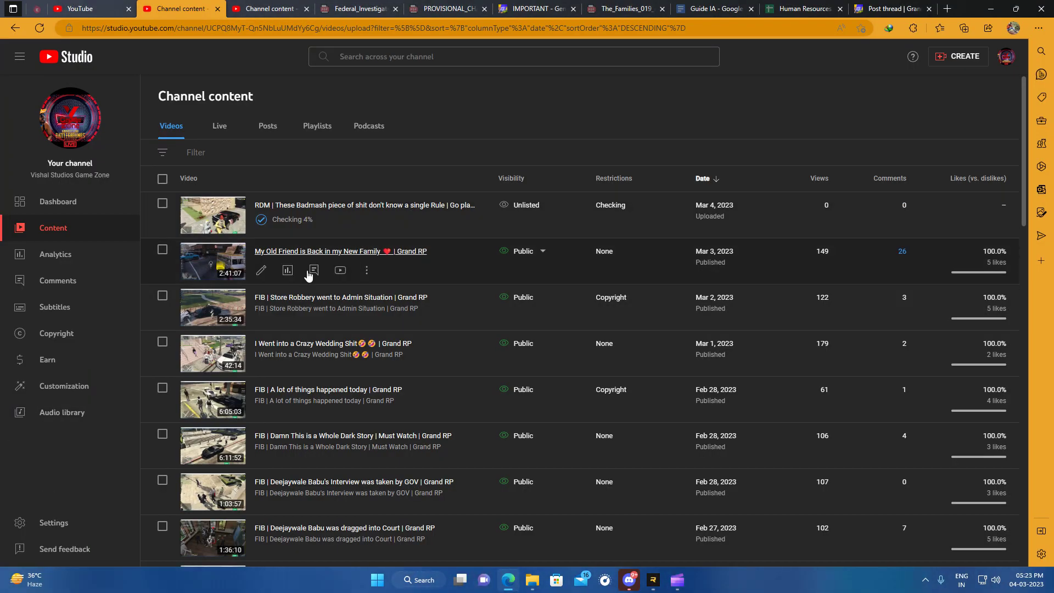
Open the details of the newly uploaded RDM video and change its visibility to Public
click(325, 206)
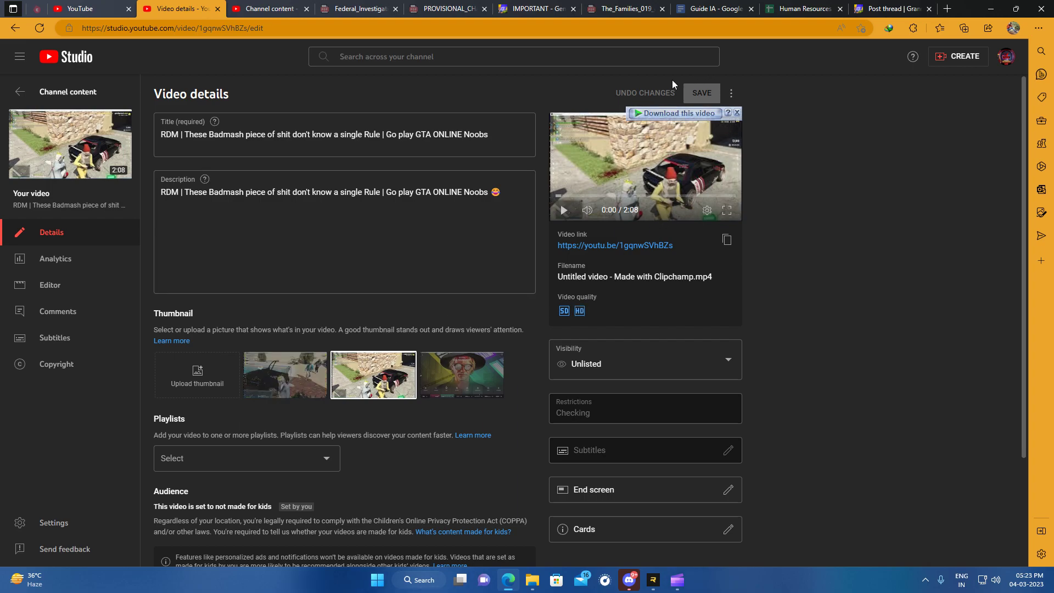
click(737, 114)
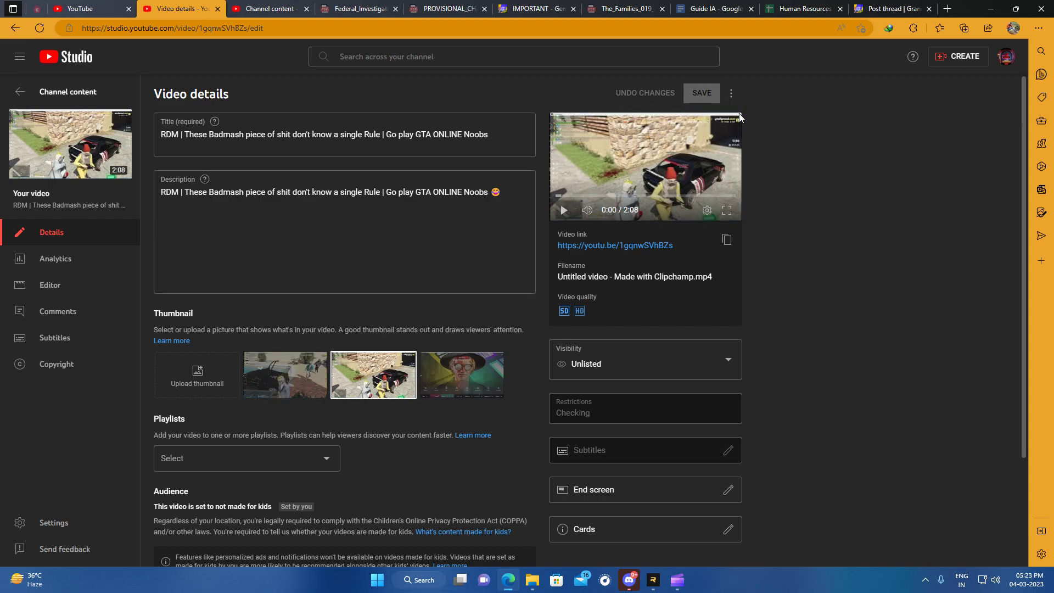
click(728, 363)
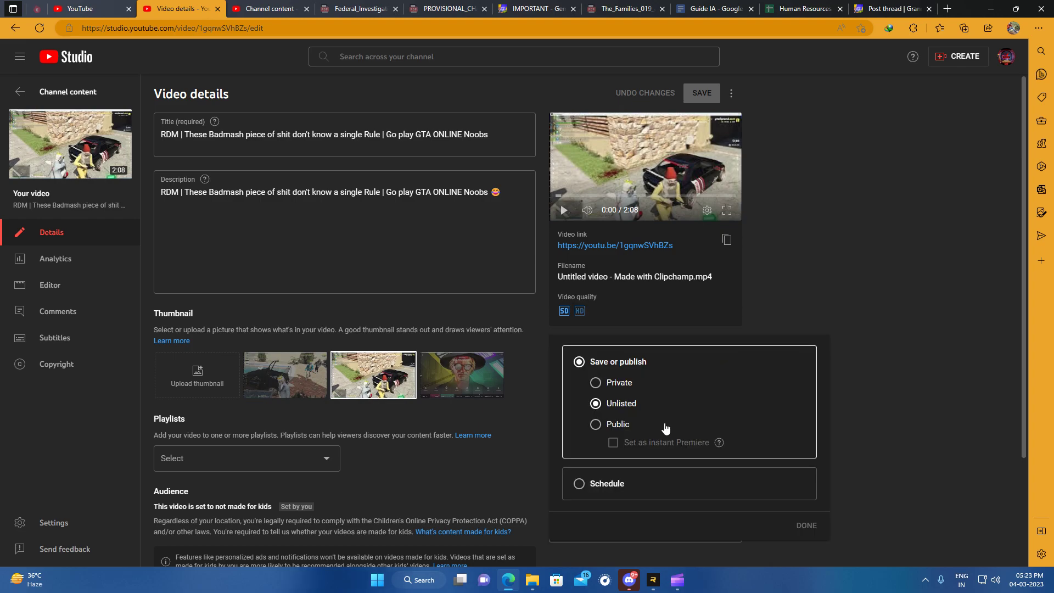
click(807, 526)
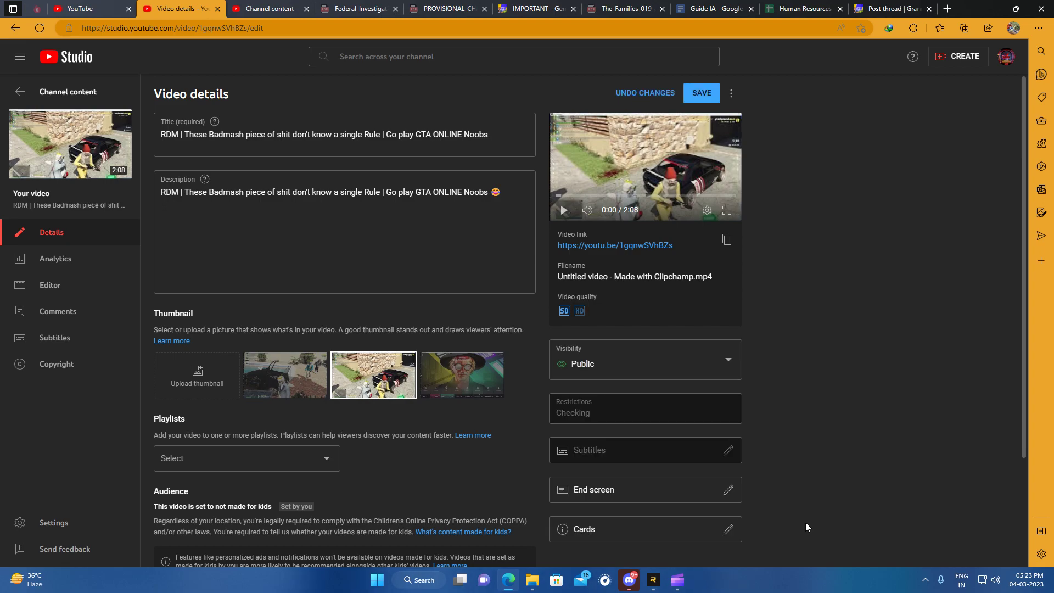
click(726, 240)
click(895, 7)
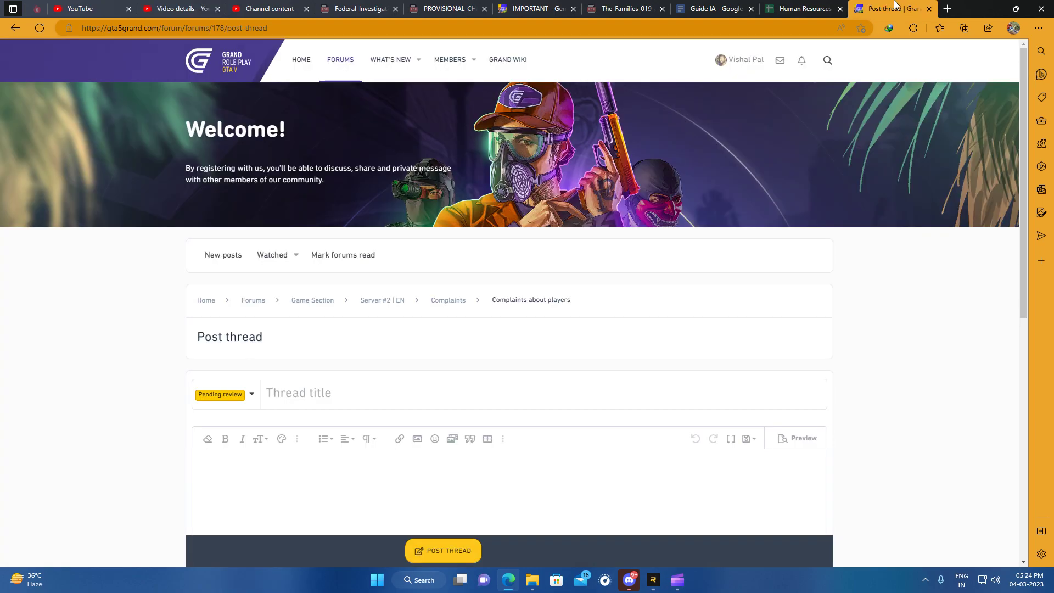
scroll(337, 420, down, 8)
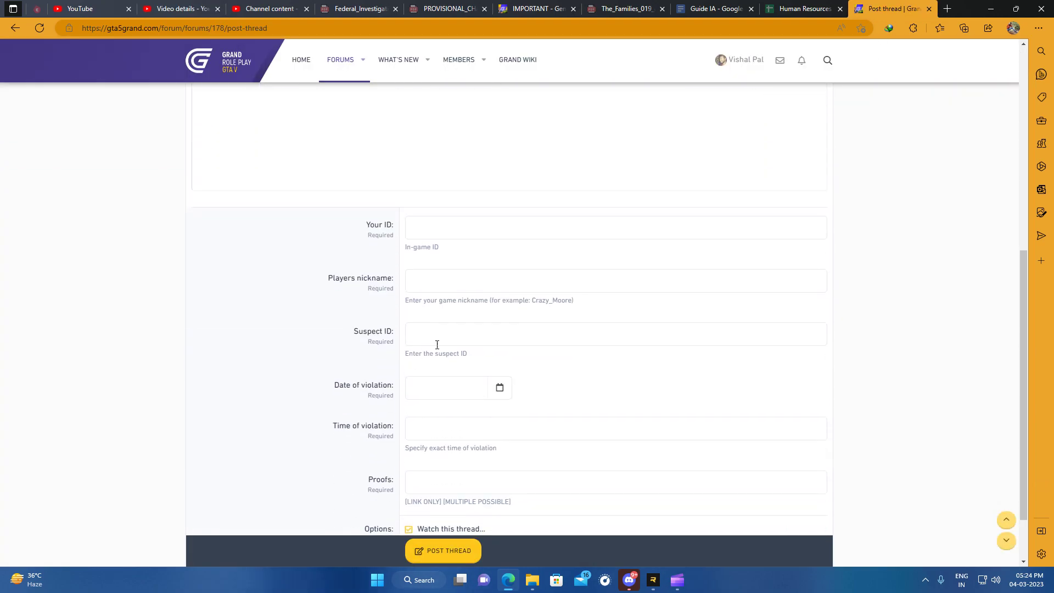
click(436, 408)
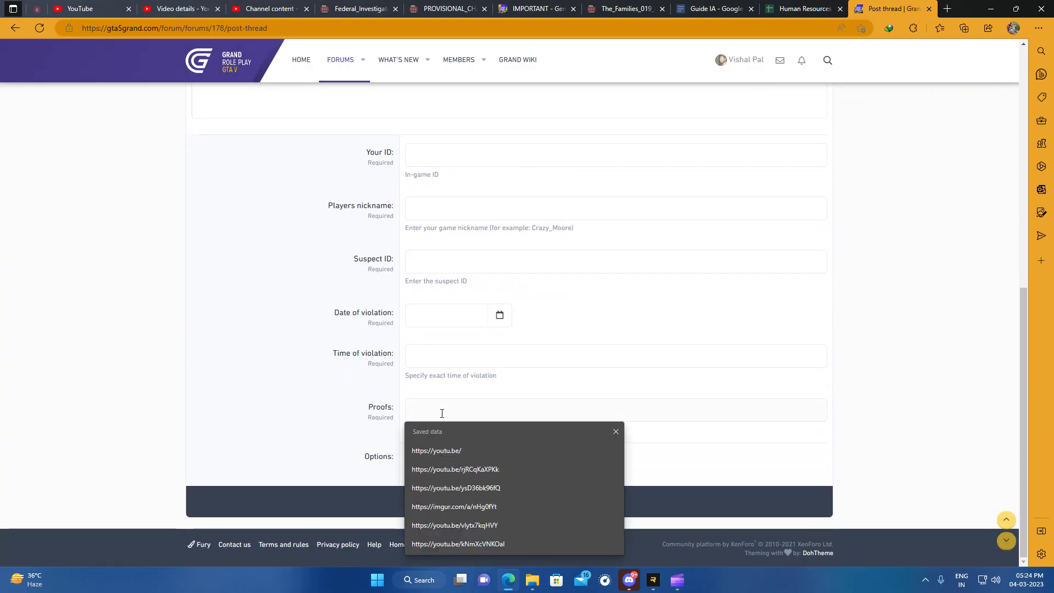
key(ctrl+v)
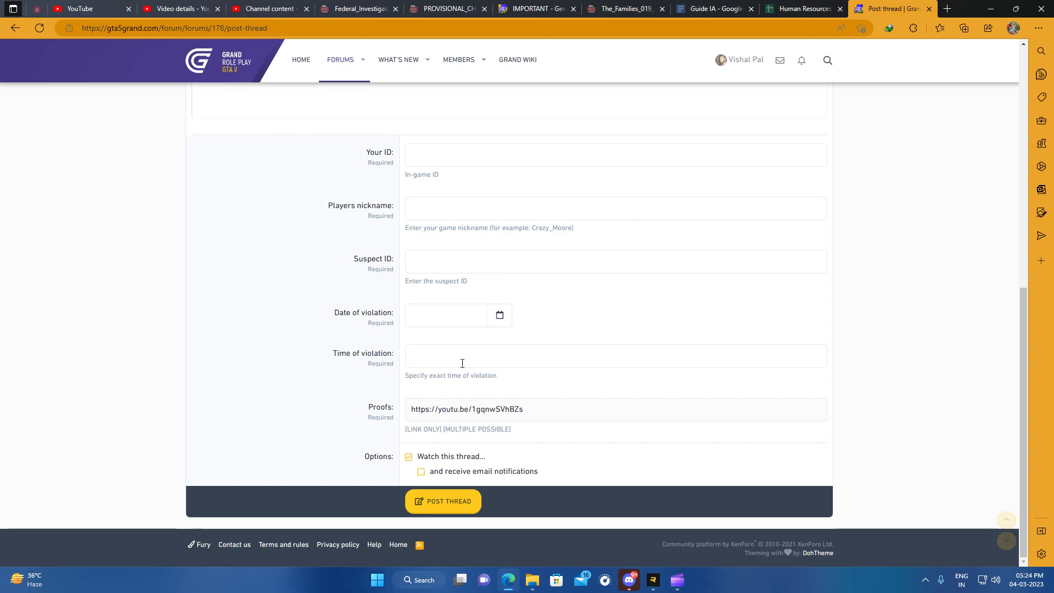
Open the RDM video's YouTube watch page from its details and review the opening section of the footage for unneeded parts
click(193, 9)
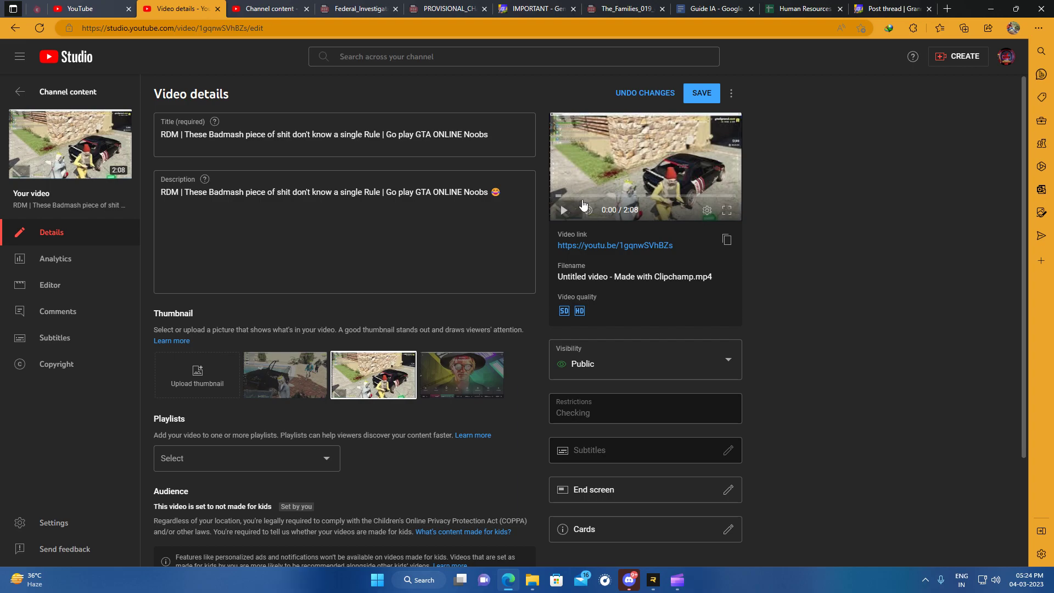
click(55, 151)
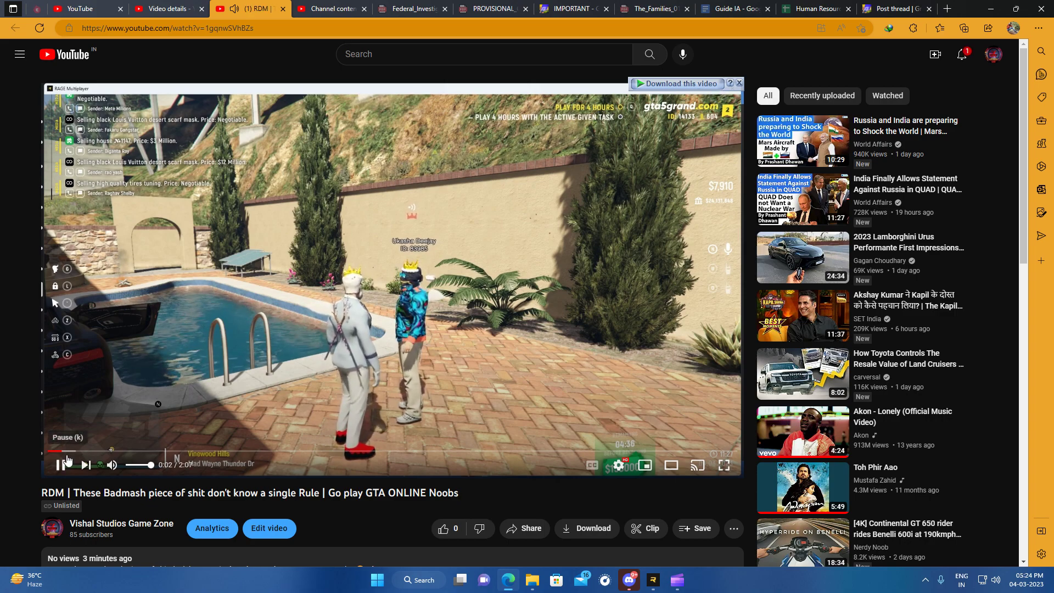
click(114, 451)
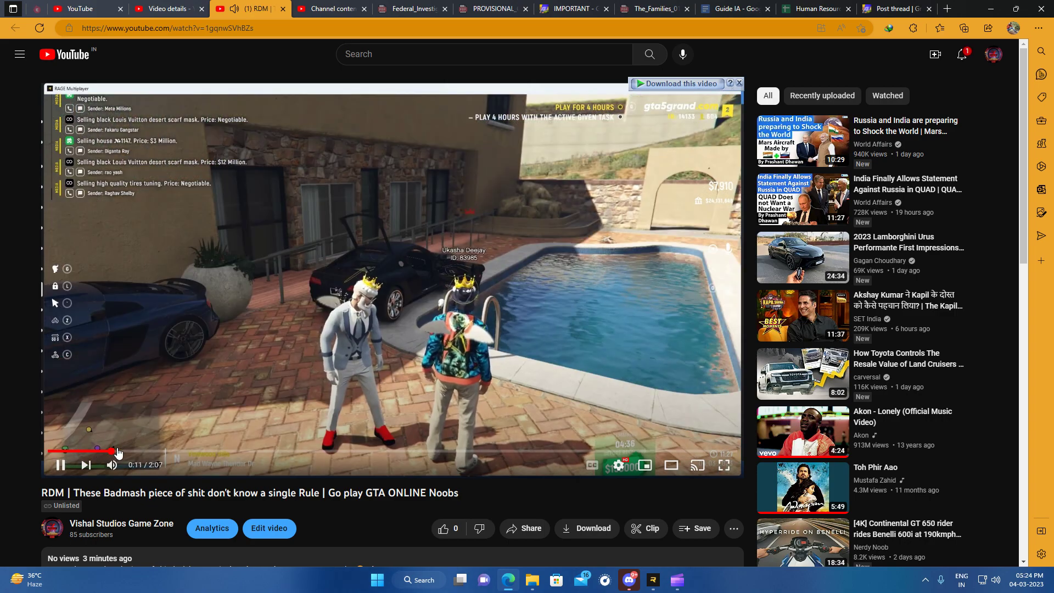
click(155, 451)
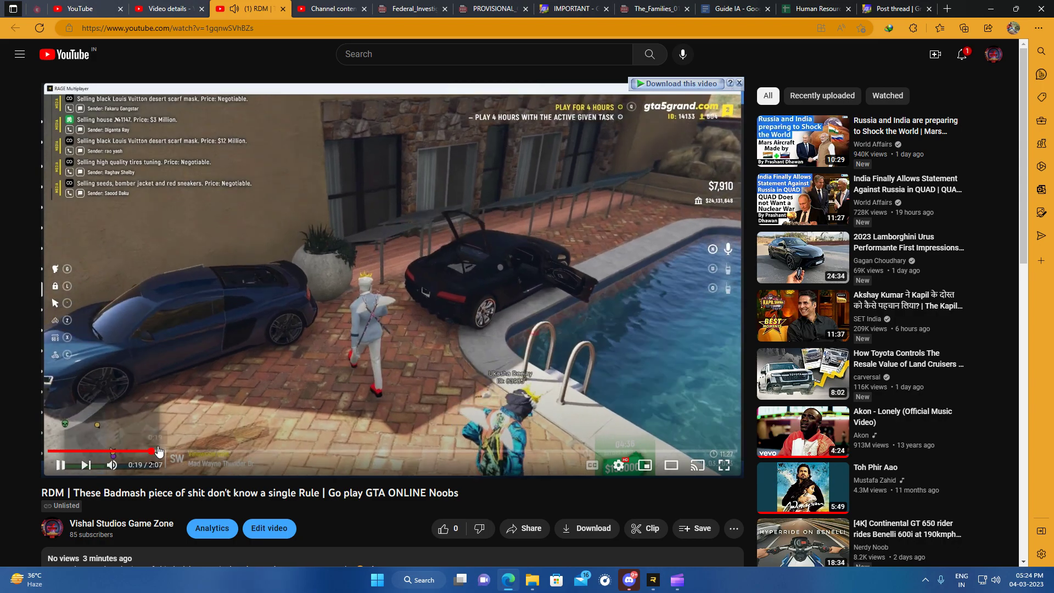
click(214, 451)
key(space)
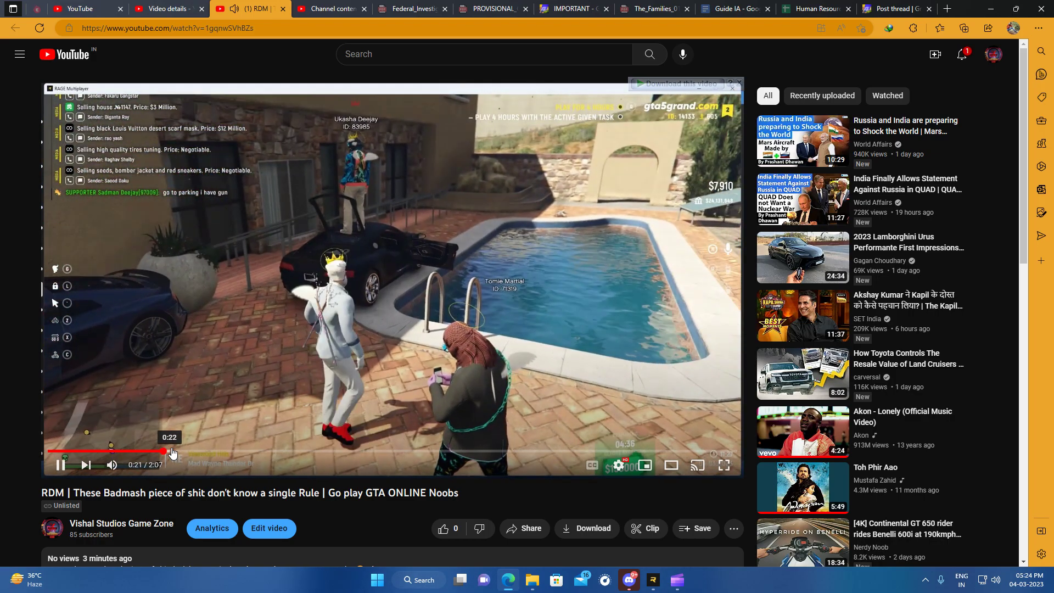
click(191, 451)
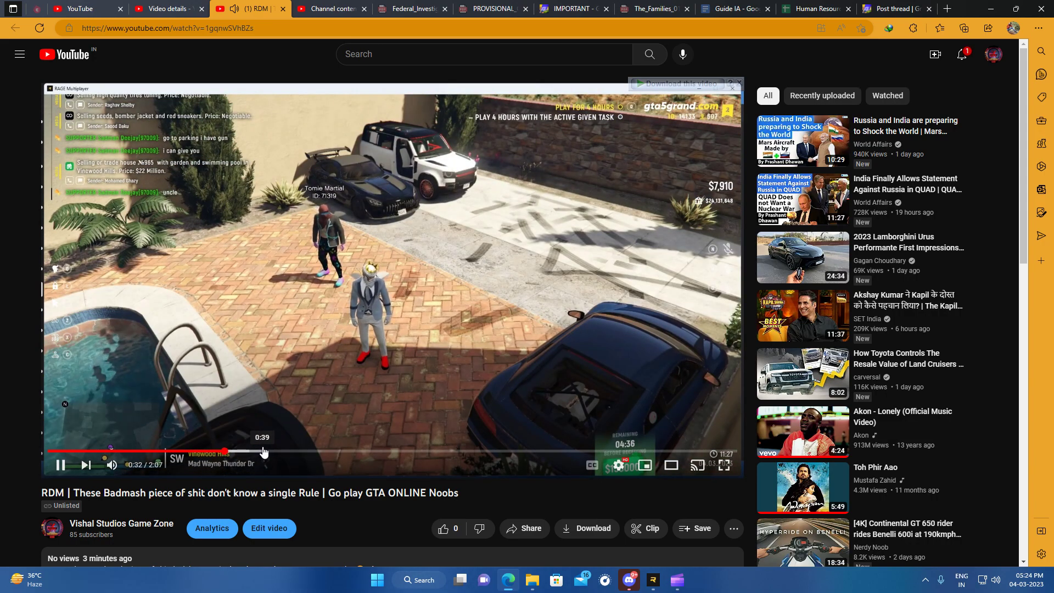
click(278, 451)
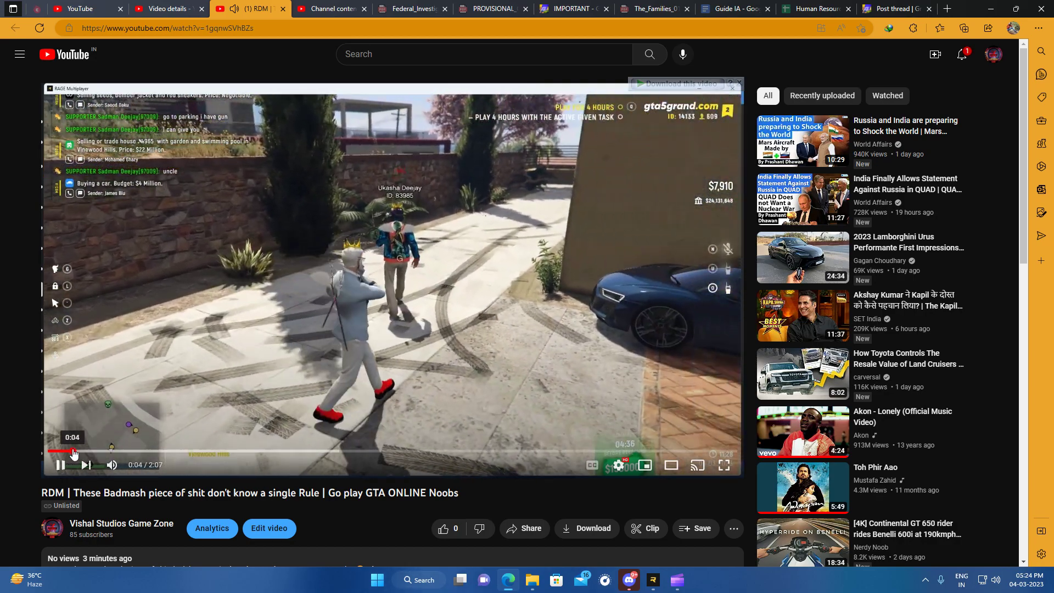
click(49, 451)
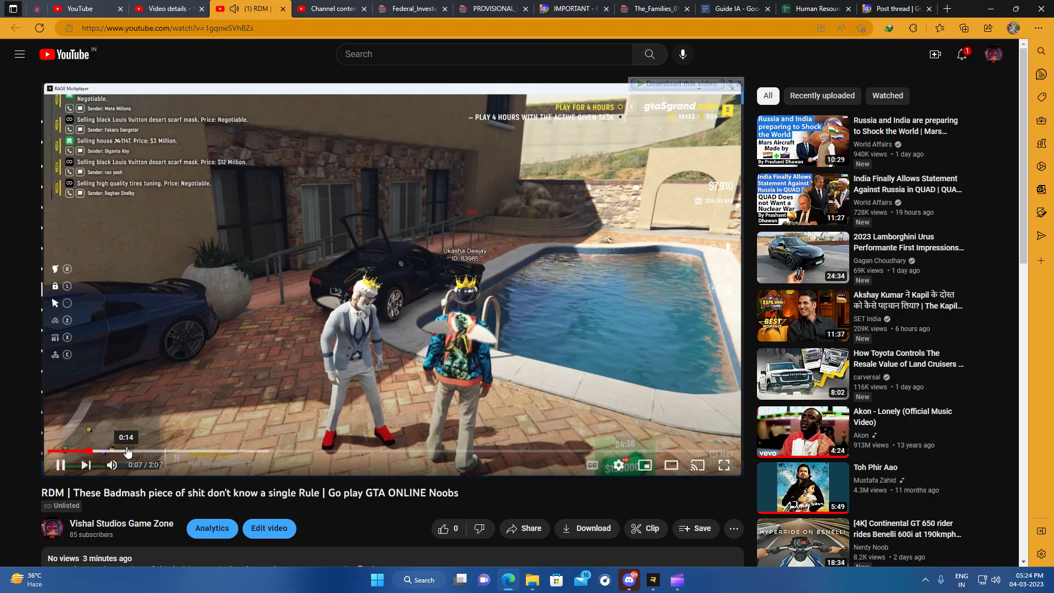
click(129, 451)
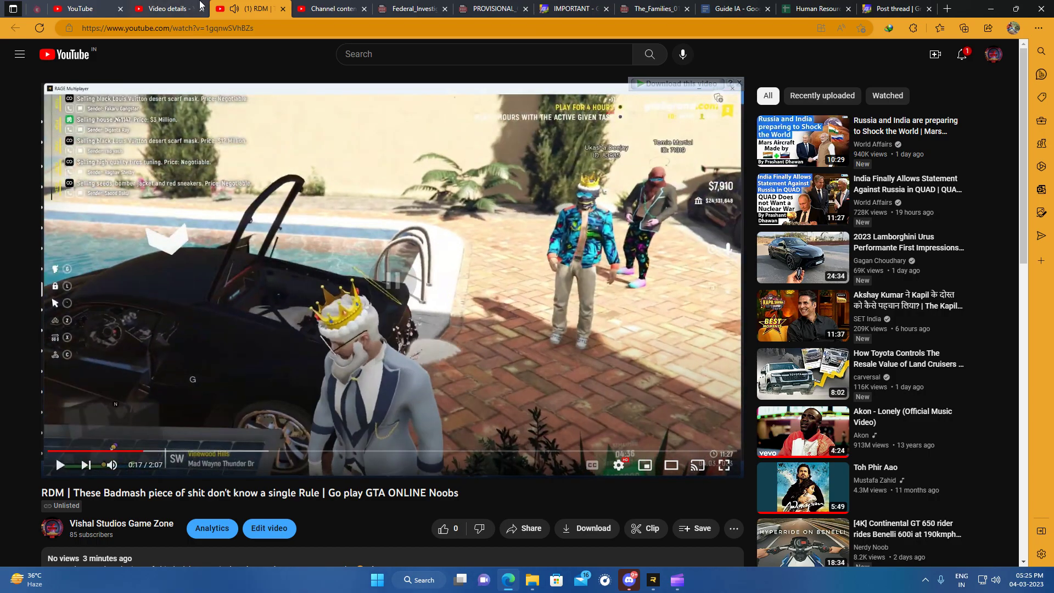
Return to the RDM video's details in YouTube Studio, set its visibility to Unlisted and save the change
click(168, 10)
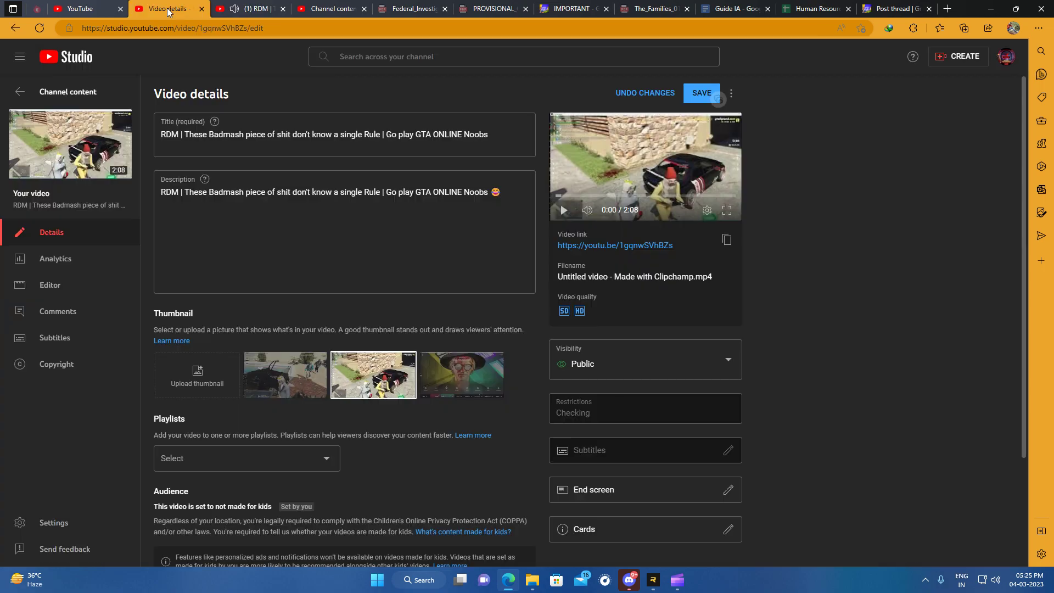
click(75, 284)
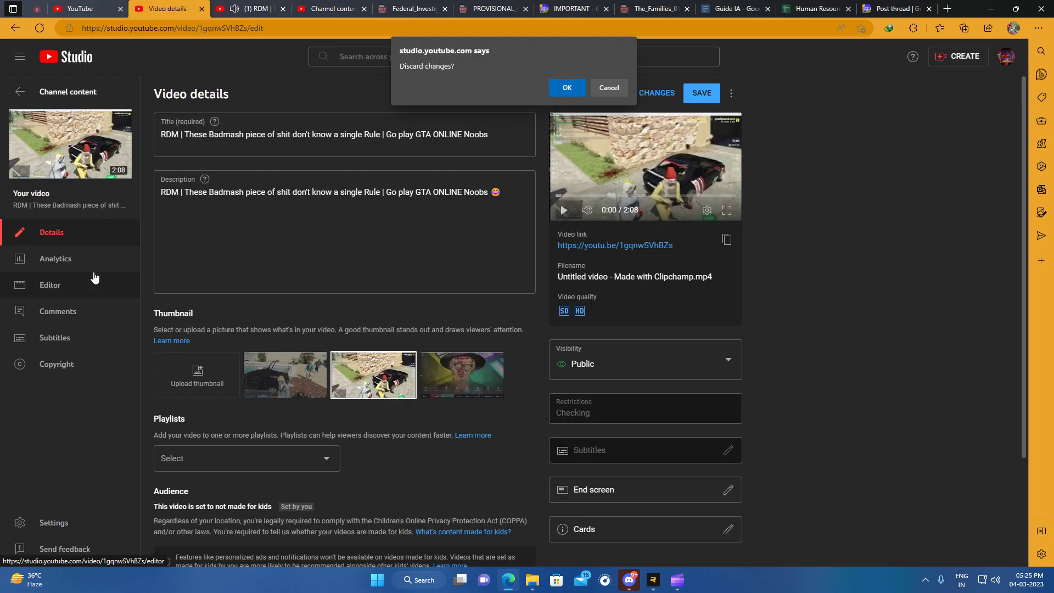
click(611, 87)
click(643, 365)
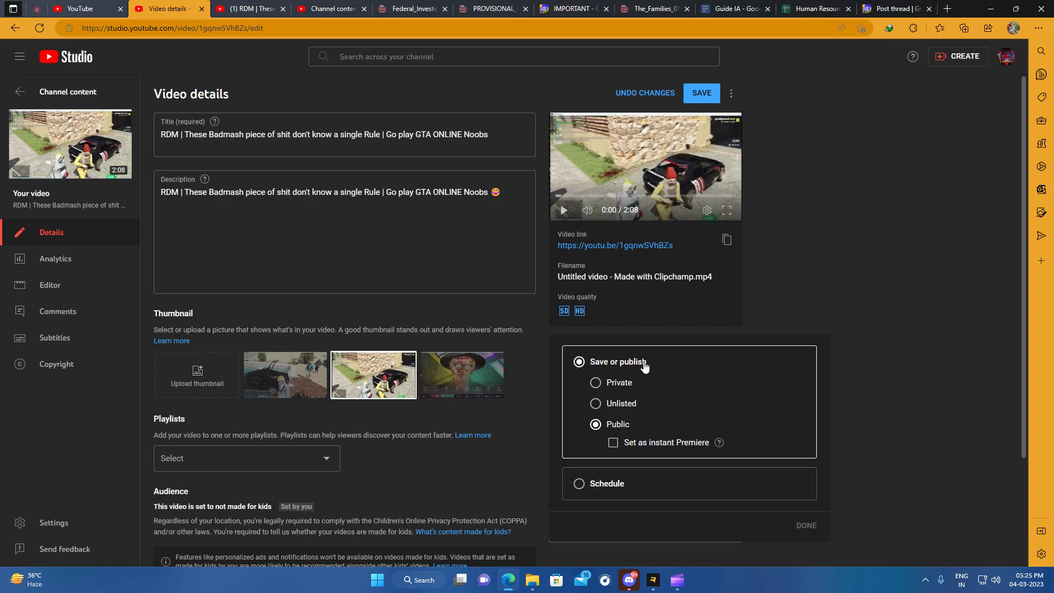
click(614, 405)
click(800, 525)
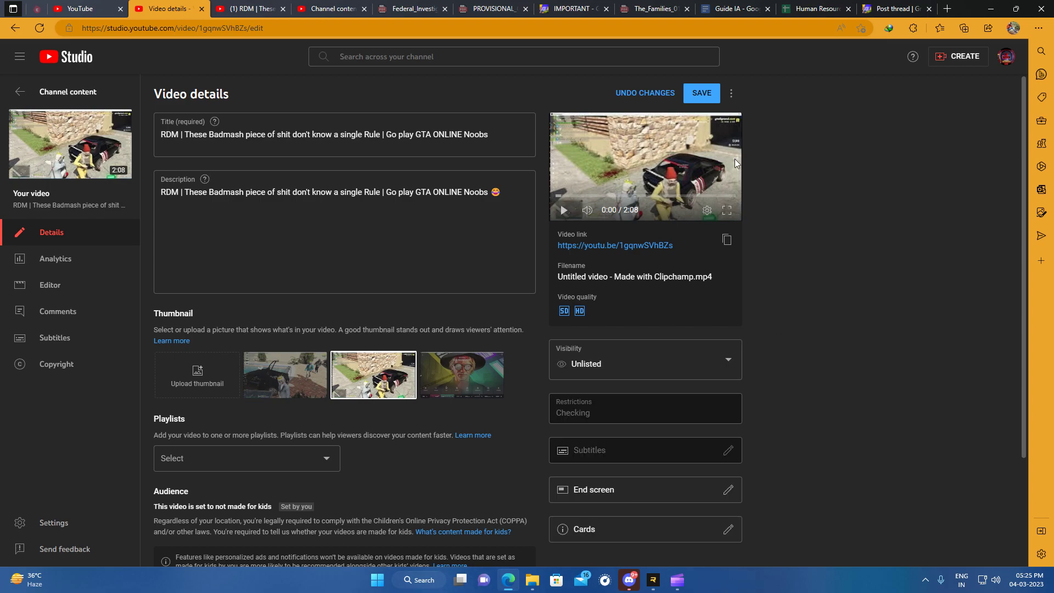
click(707, 97)
click(654, 580)
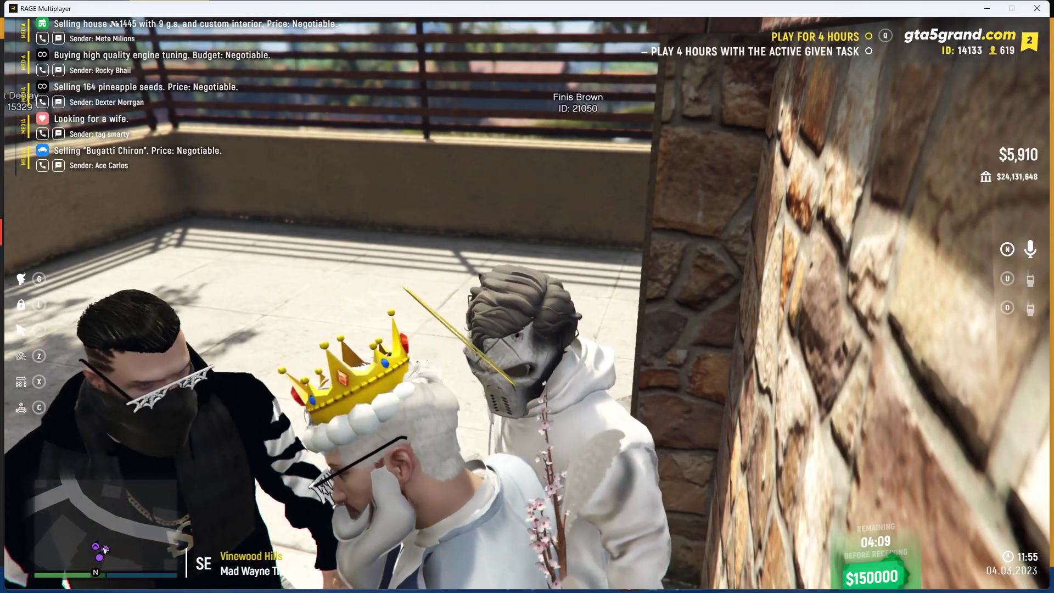
key(alt+Tab)
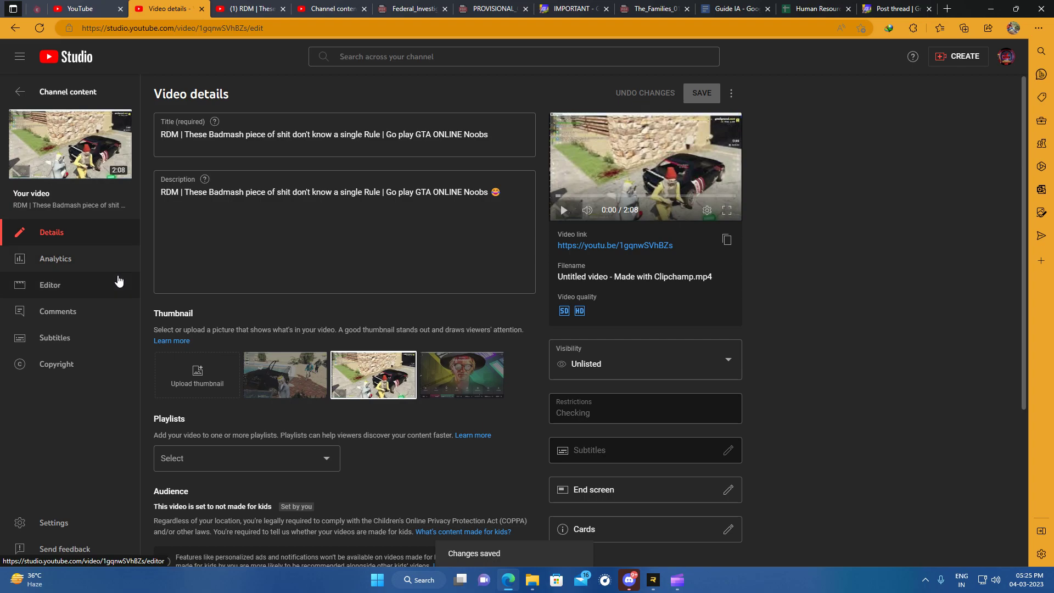
Open the RDM video in the Studio video editor and place the playhead at about 0:39 on the timeline
click(71, 295)
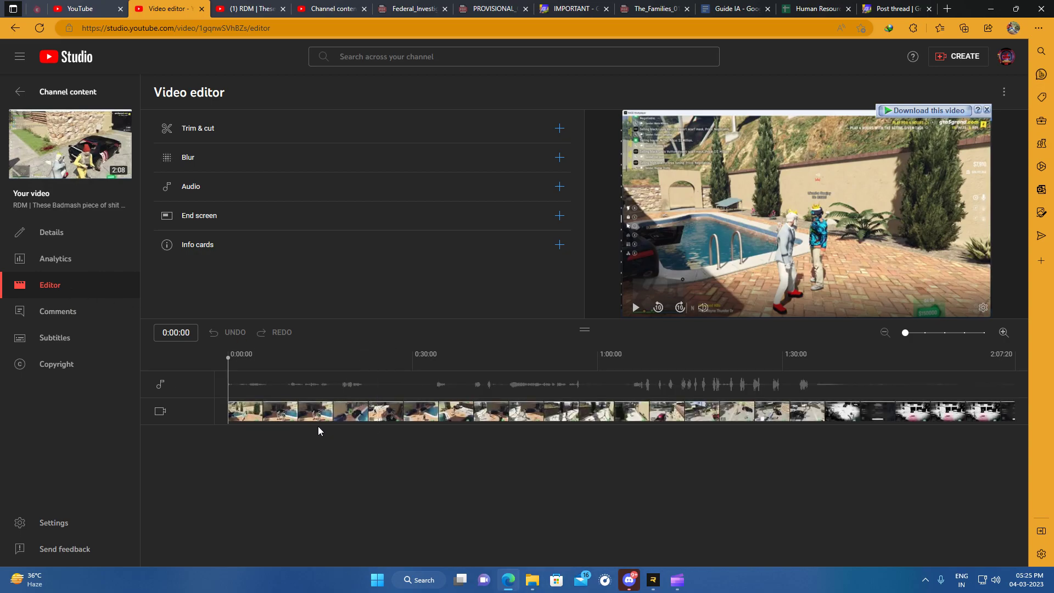
key(space)
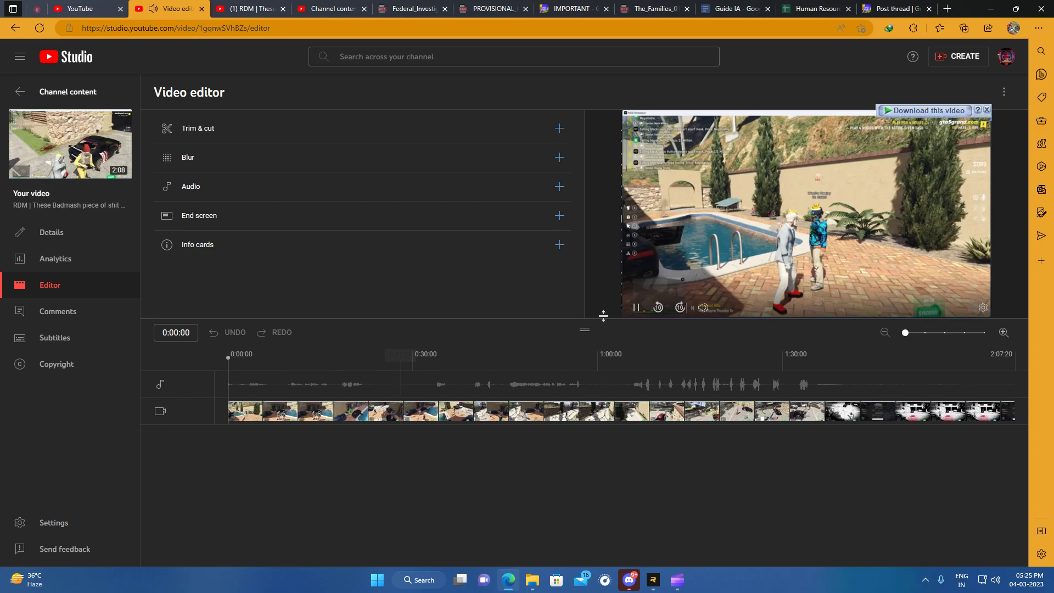
click(335, 359)
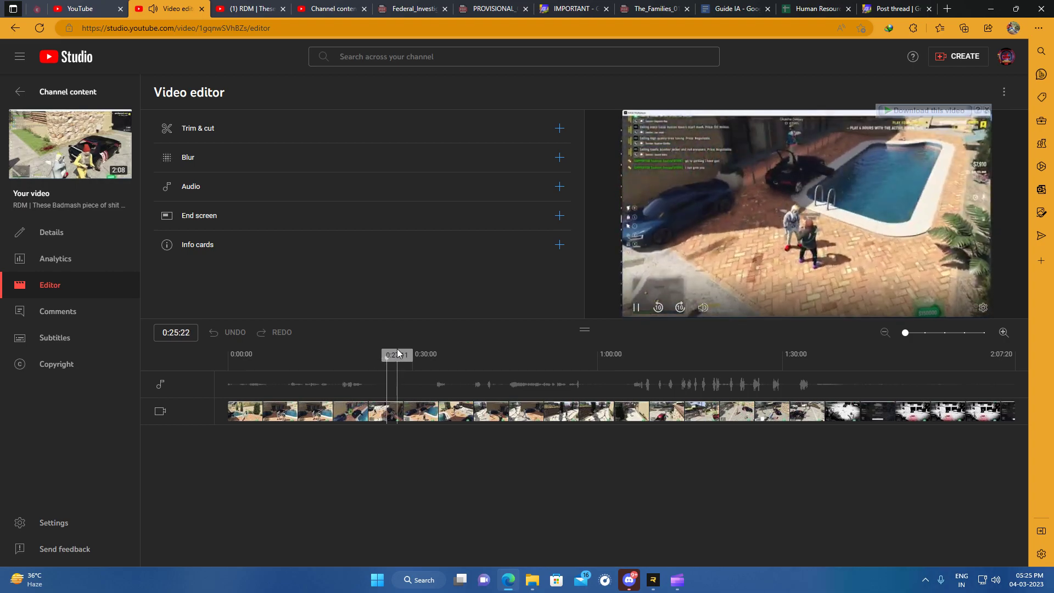
click(431, 354)
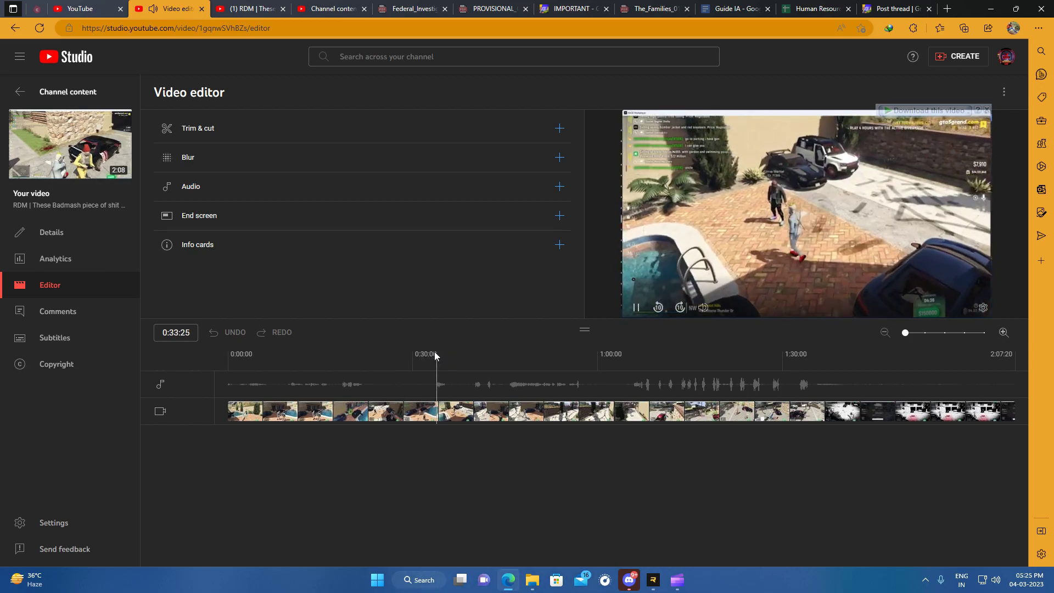
click(473, 354)
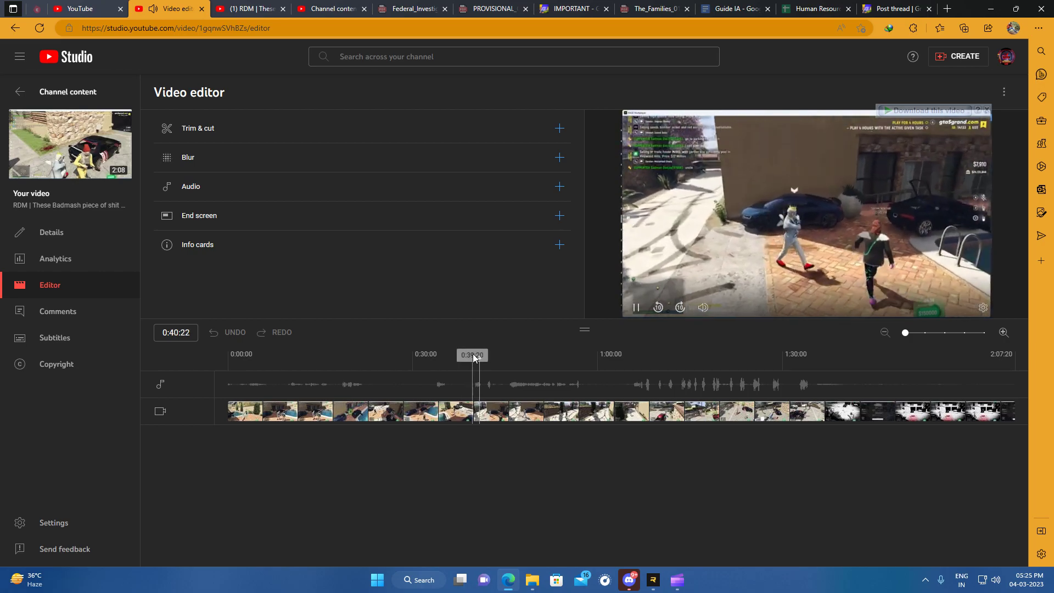
click(473, 358)
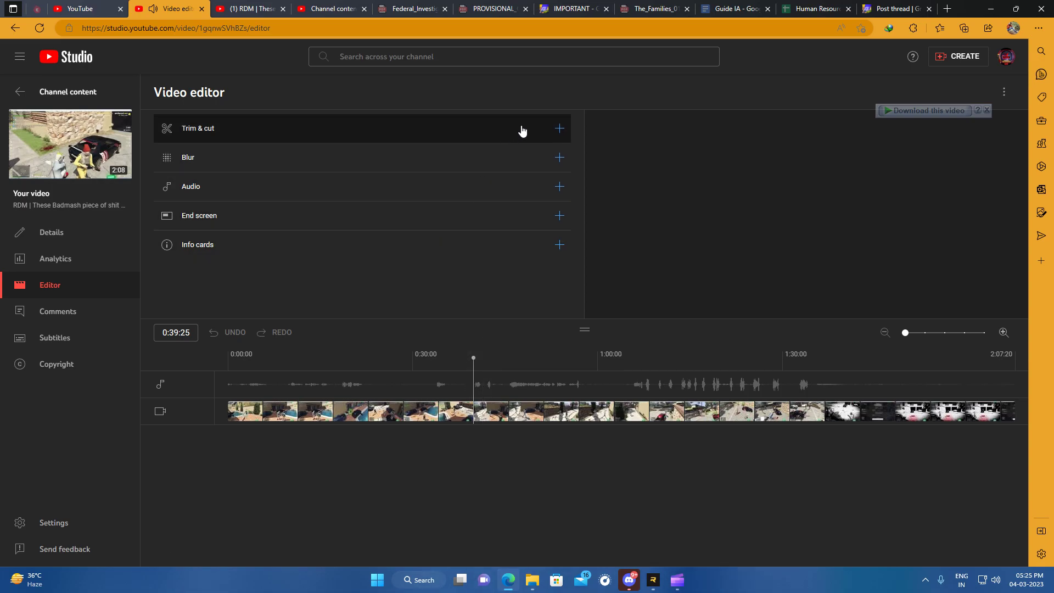
Add a Trim & cut section removing the footage from 0:00:00 to 0:39:19
click(559, 128)
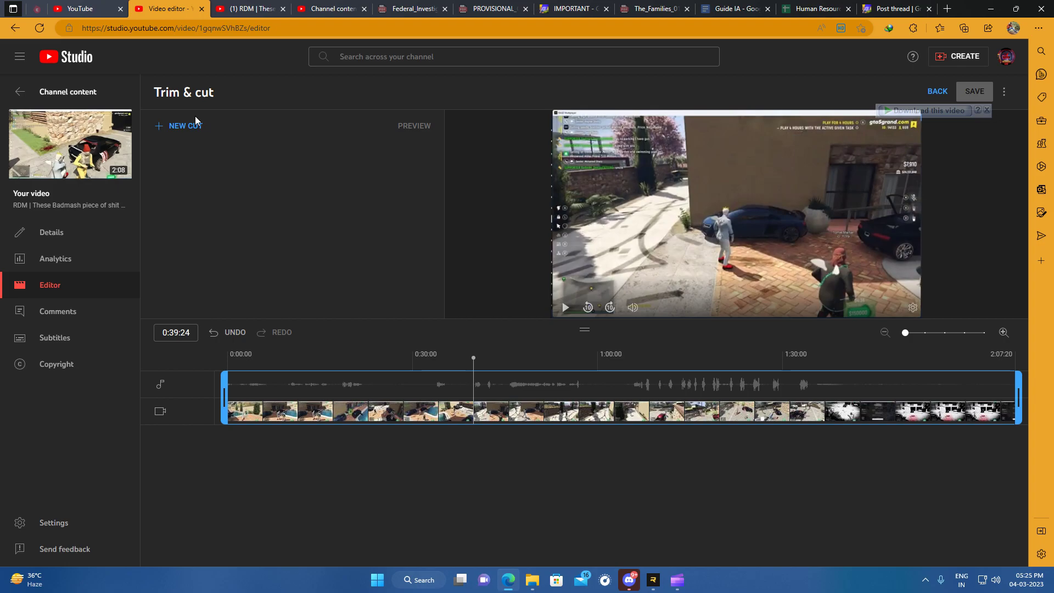
click(180, 127)
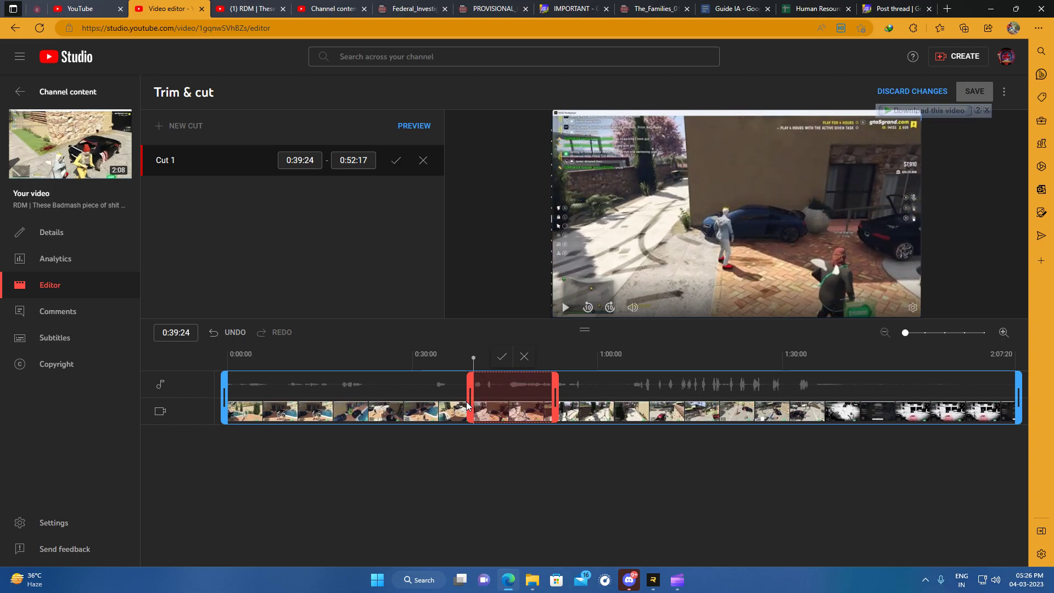
drag(471, 399, 224, 398)
drag(555, 393, 475, 403)
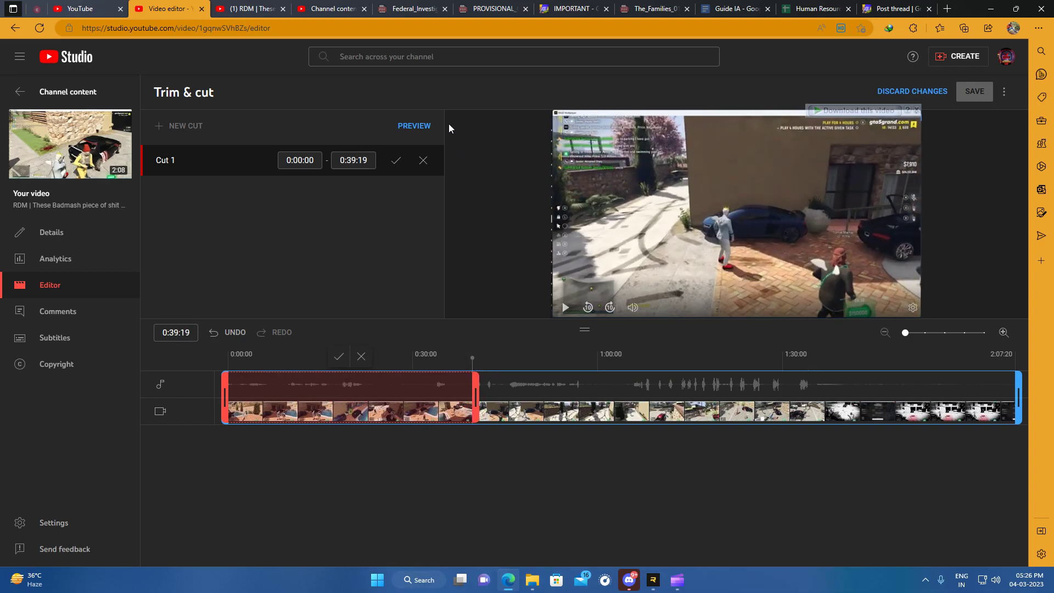
click(395, 162)
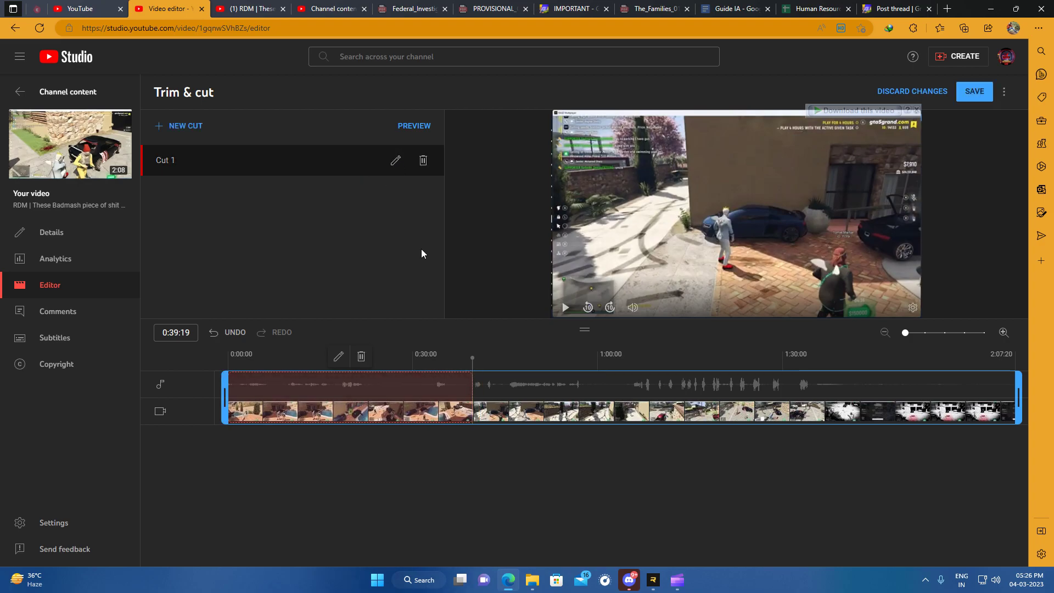
Play the remaining footage to check the cut and save the trimmed video
key(space)
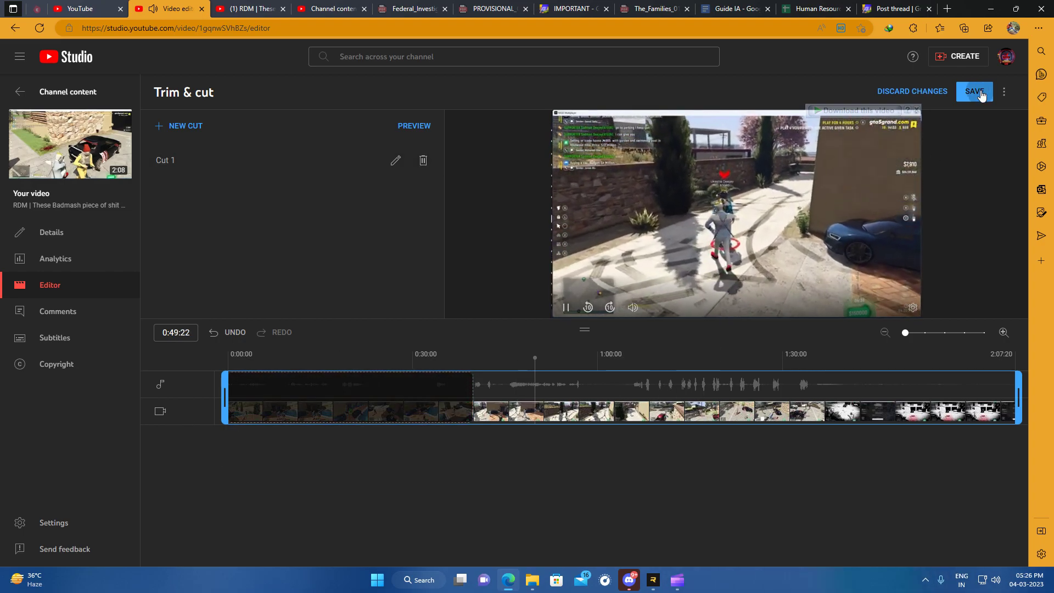
click(971, 90)
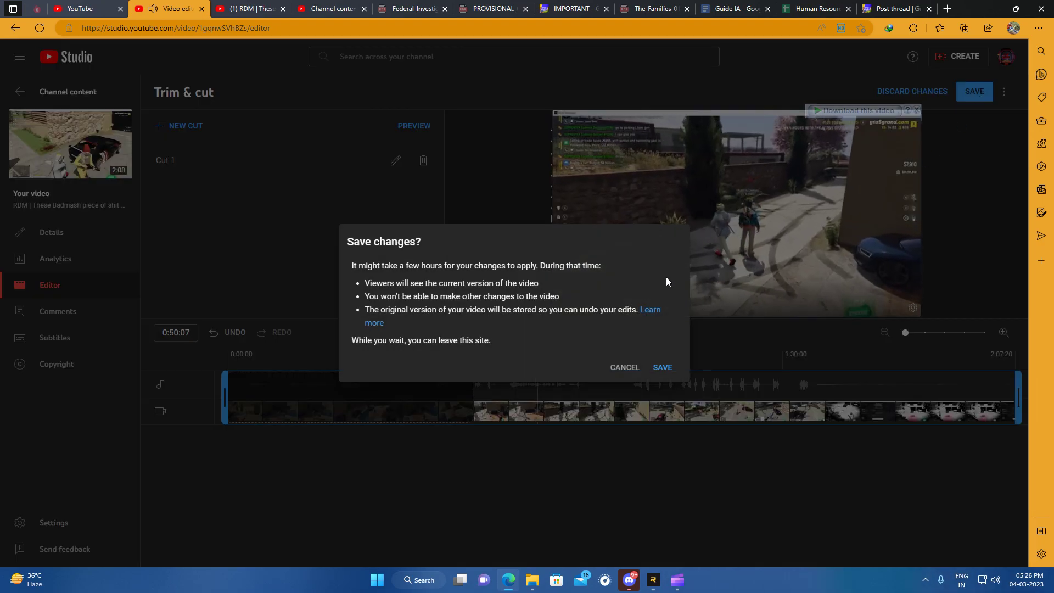
click(661, 369)
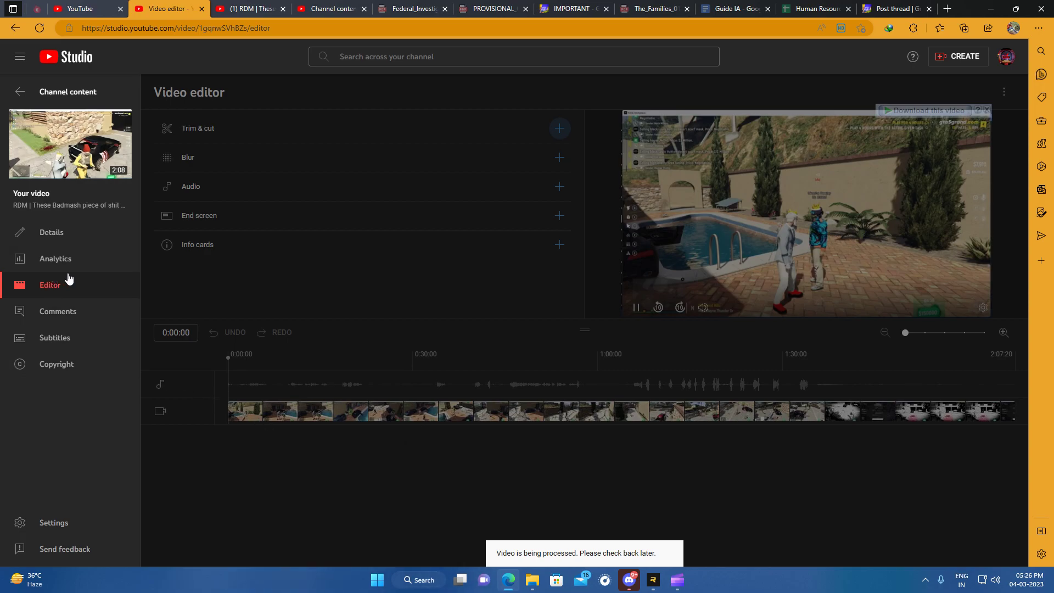
Switch to the video's watch page and open the latest comment reply from the YouTube notifications
click(245, 9)
click(962, 55)
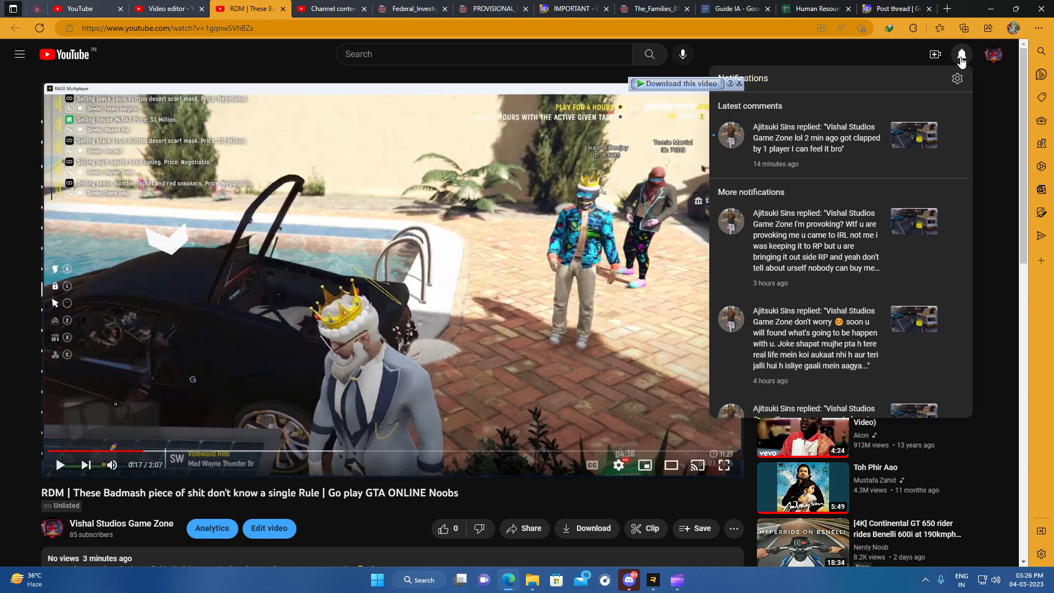
click(872, 159)
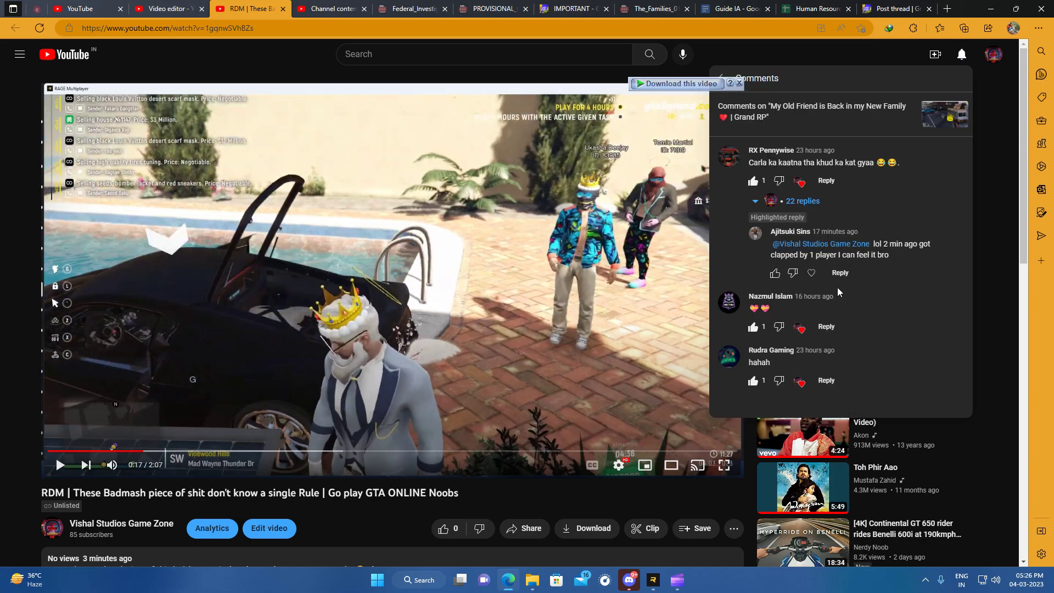
Start a reply to the highlighted comment with "ake l*** bhi chus ke jana agli baar se" and two laughing-tears emojis
click(841, 274)
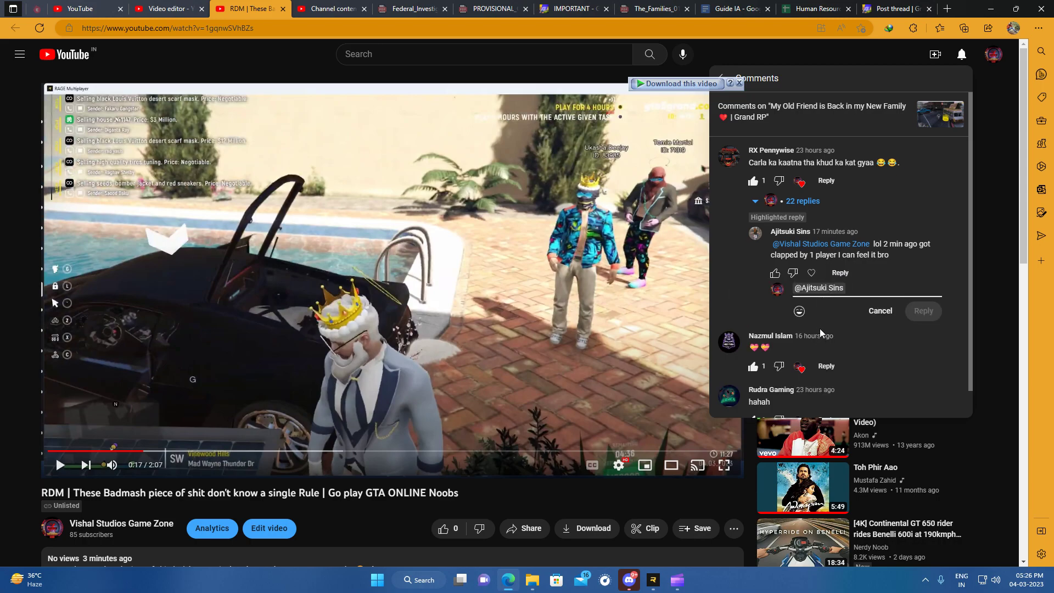
text(w)
key(BackSpace)
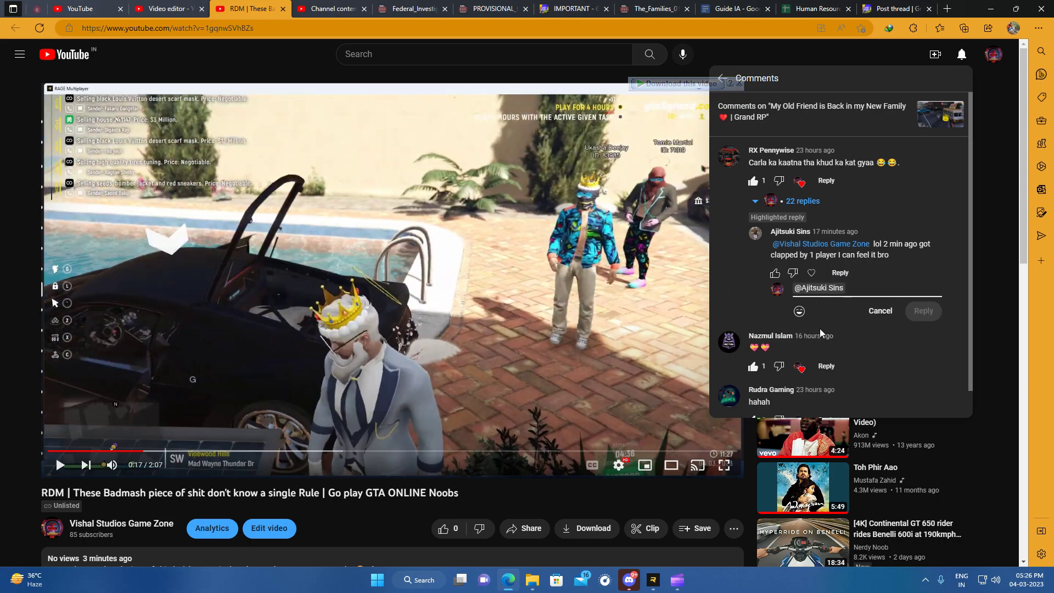
text(ake )
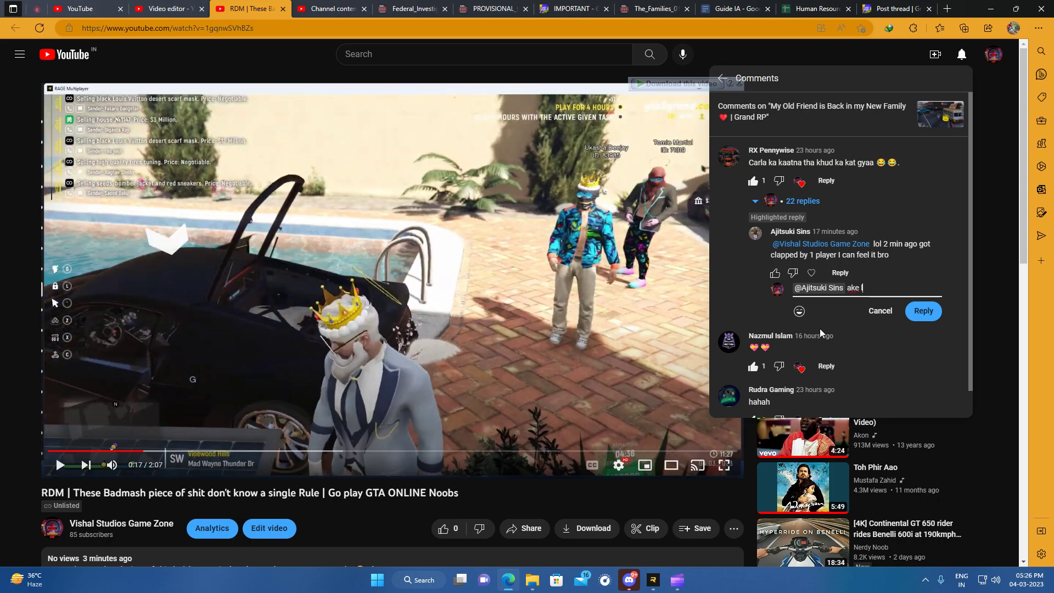
text(l*** bhi chus ke jana a)
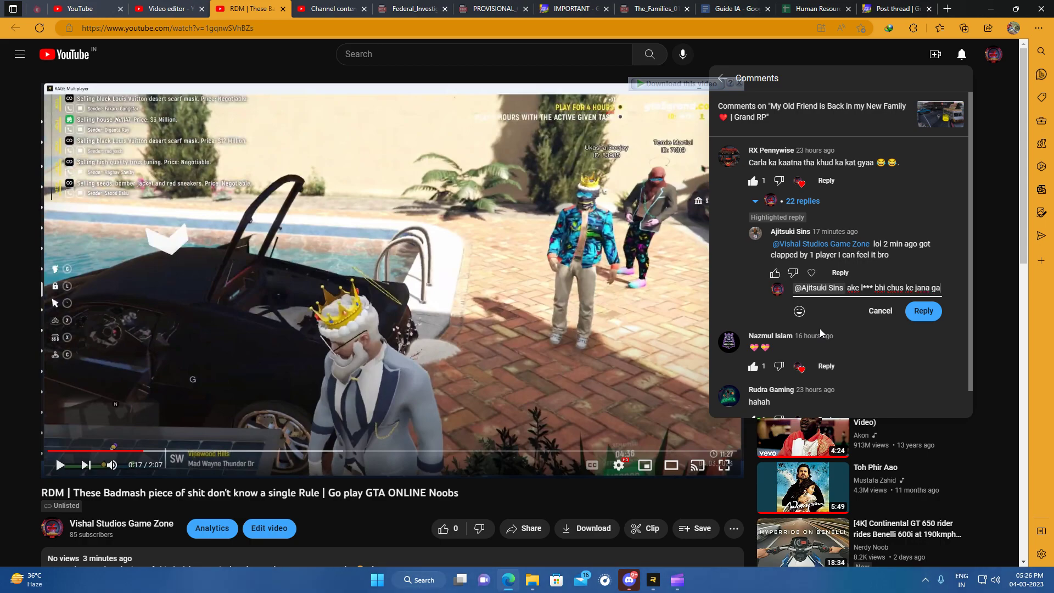
text(gli b)
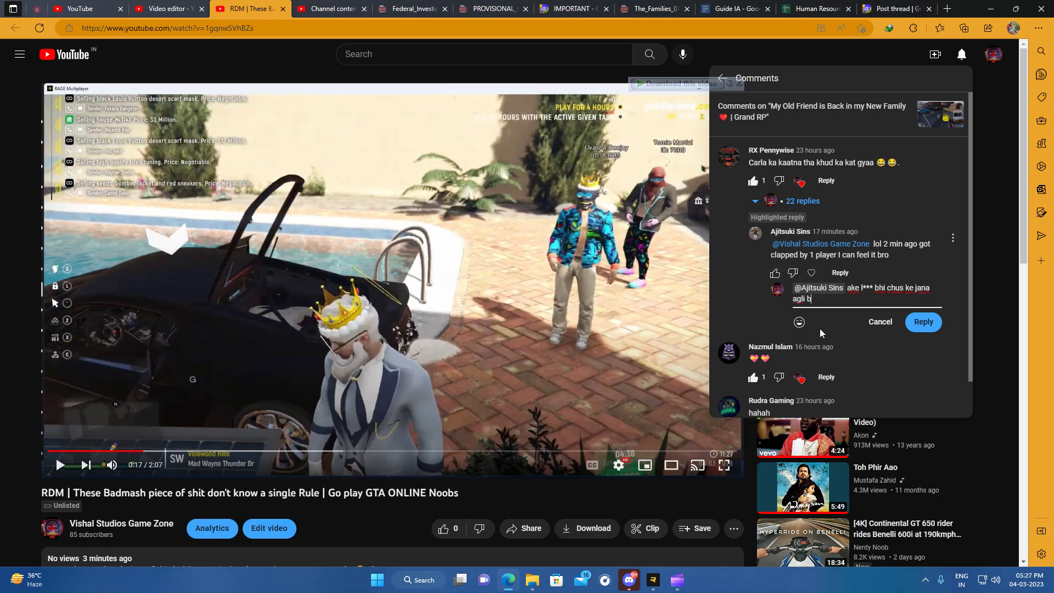
text(aar se)
key(super+period)
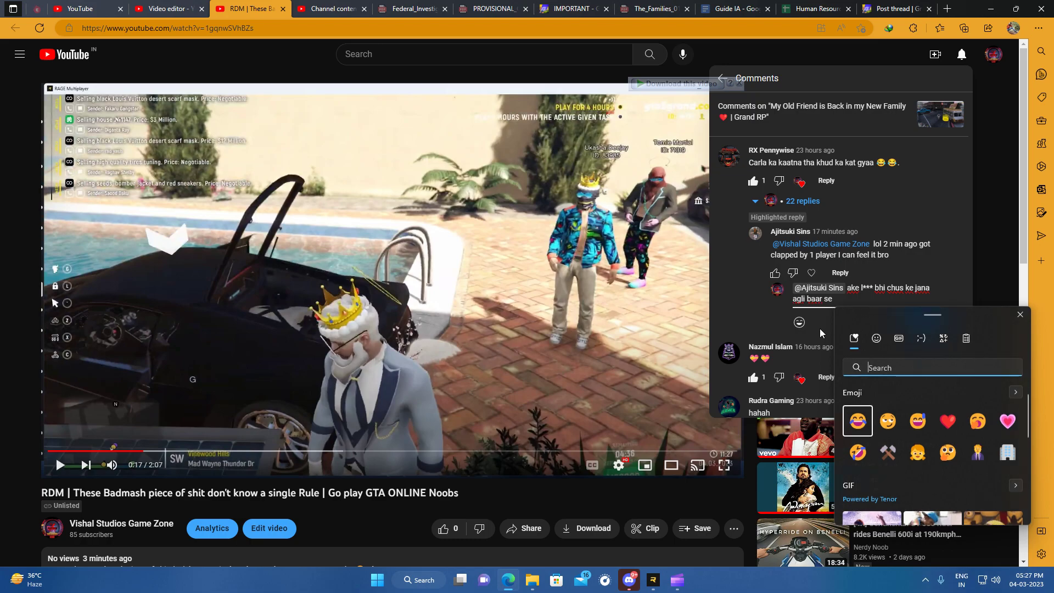
click(859, 423)
click(858, 423)
key(Escape)
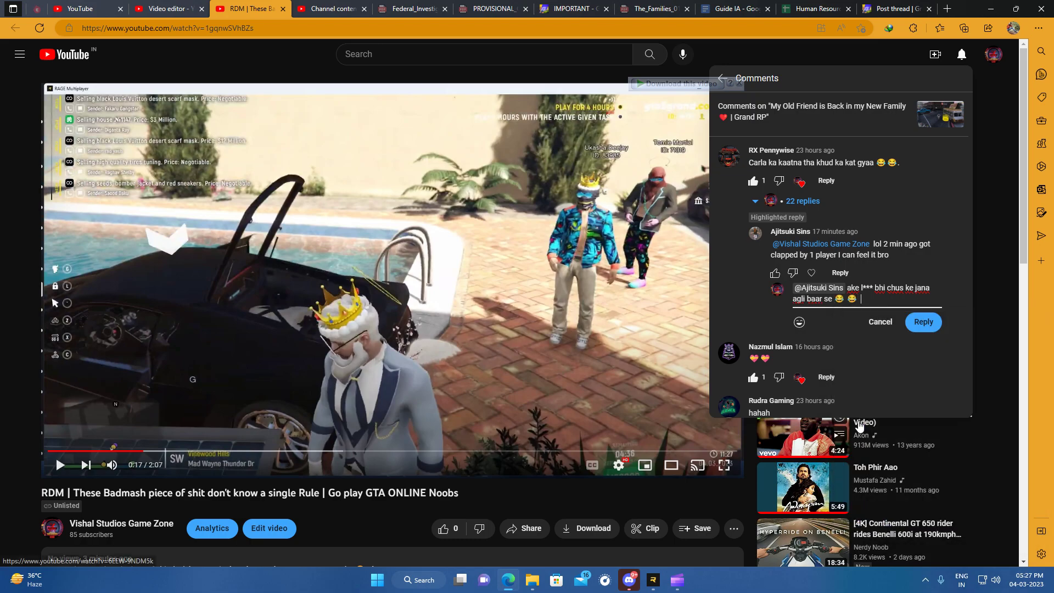
Continue the reply with "ez GOV hoga abhi uske sath yeh bhi dekh lena..." and begin a new paragraph
text(us)
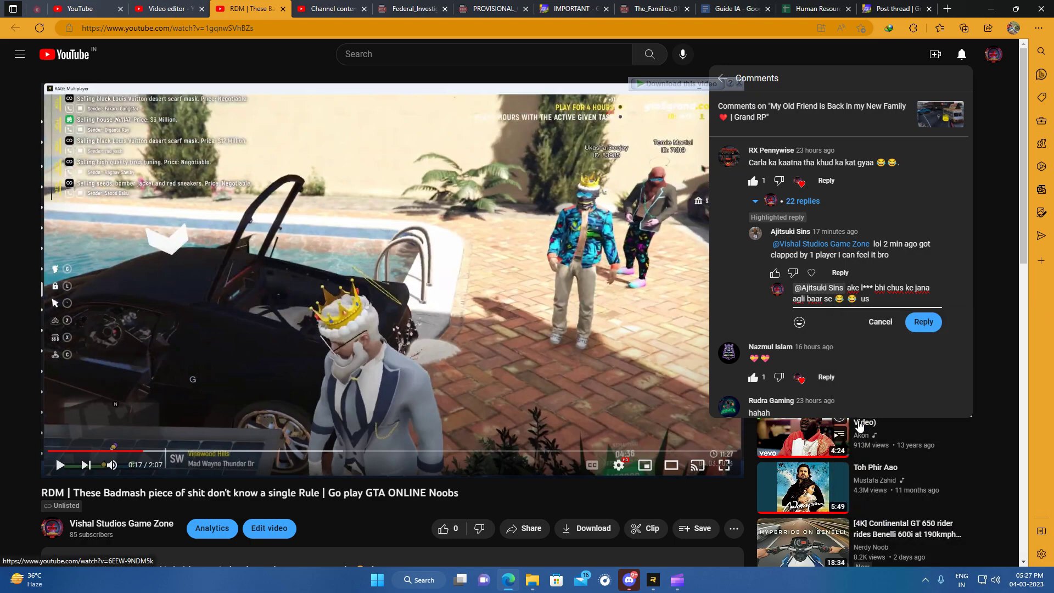
text(wo)
text(ke s)
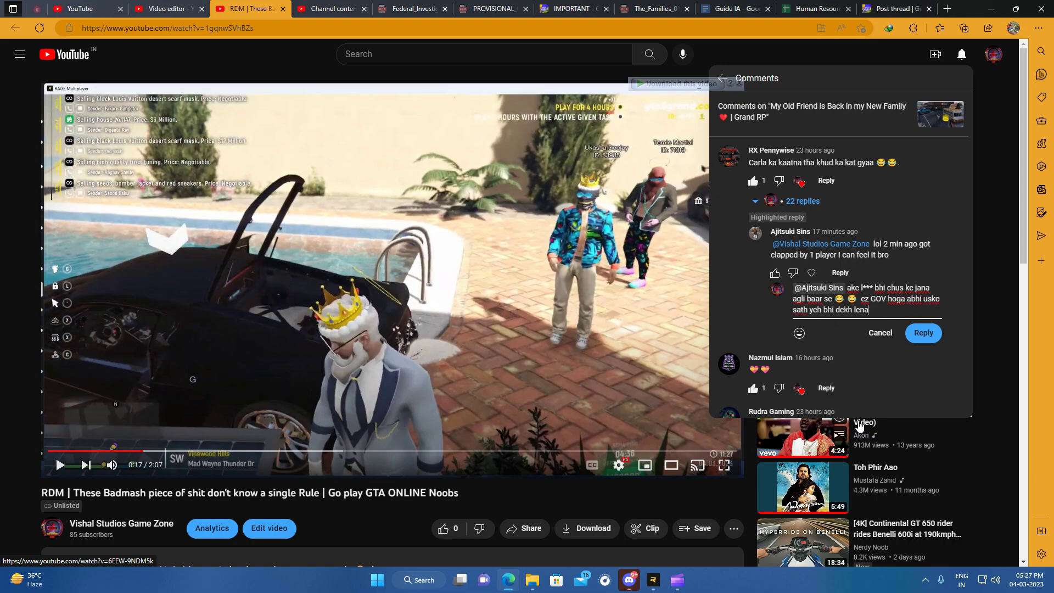
key(Return)
key(Return)
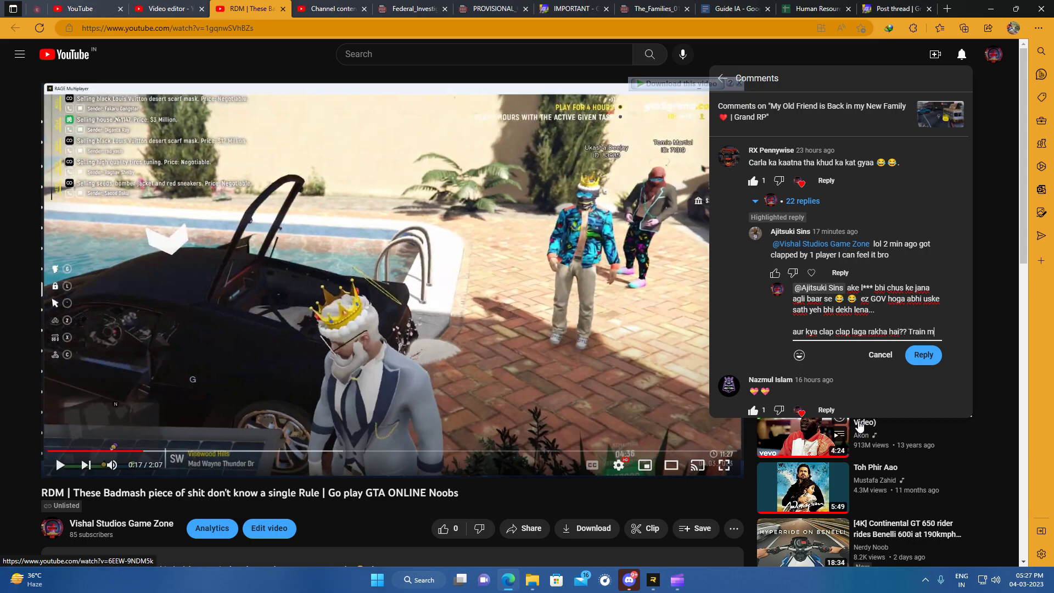
Complete the second paragraph as "aur kya clap clap laga rakha hai?? Train mein bahut ana jana hai tera lagta hai" and post the reply
text(mein bahut ana jana a)
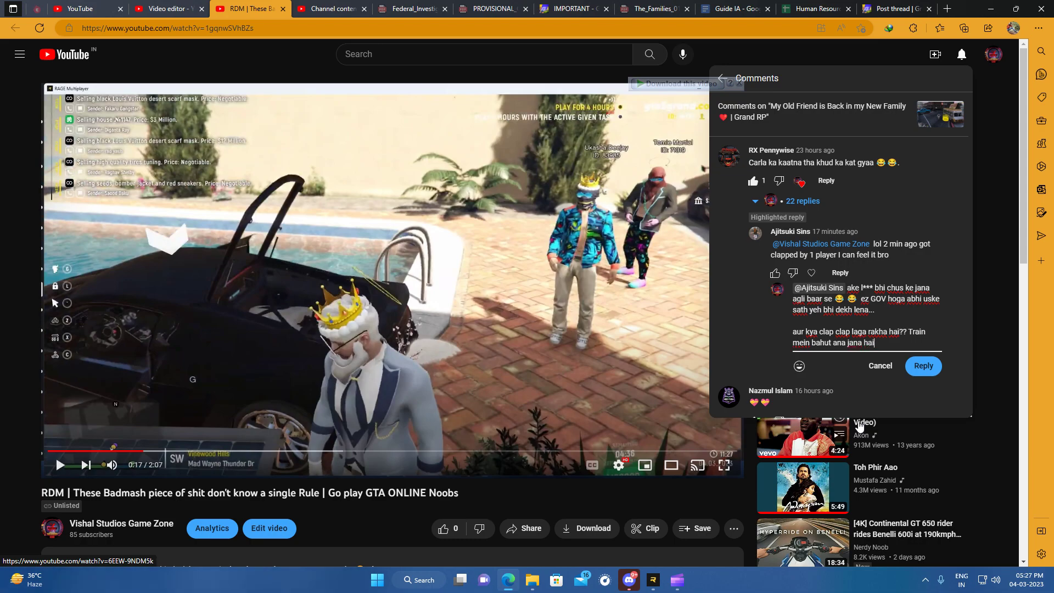
text(ai tera lagta hai)
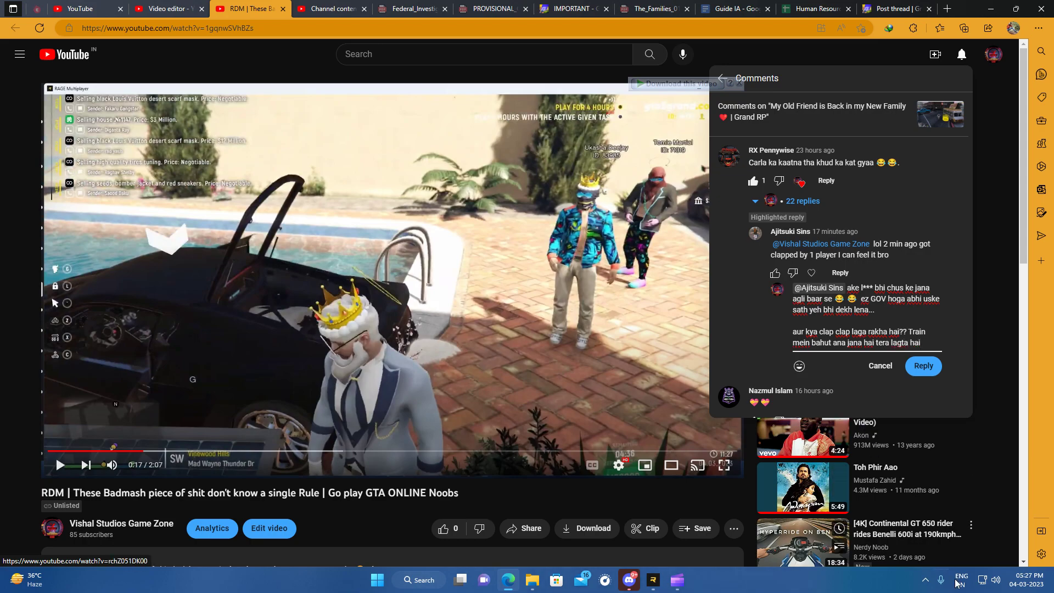
click(922, 366)
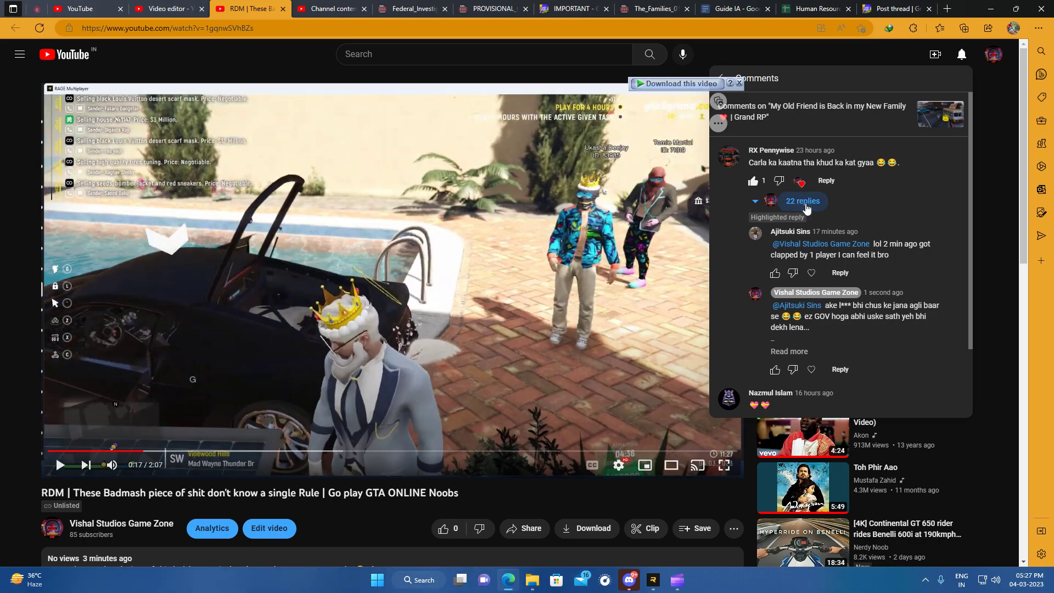
Close the YouTube comments, return to the Grand RP forum's complaint thread form and open the Your ID field for entry
click(966, 55)
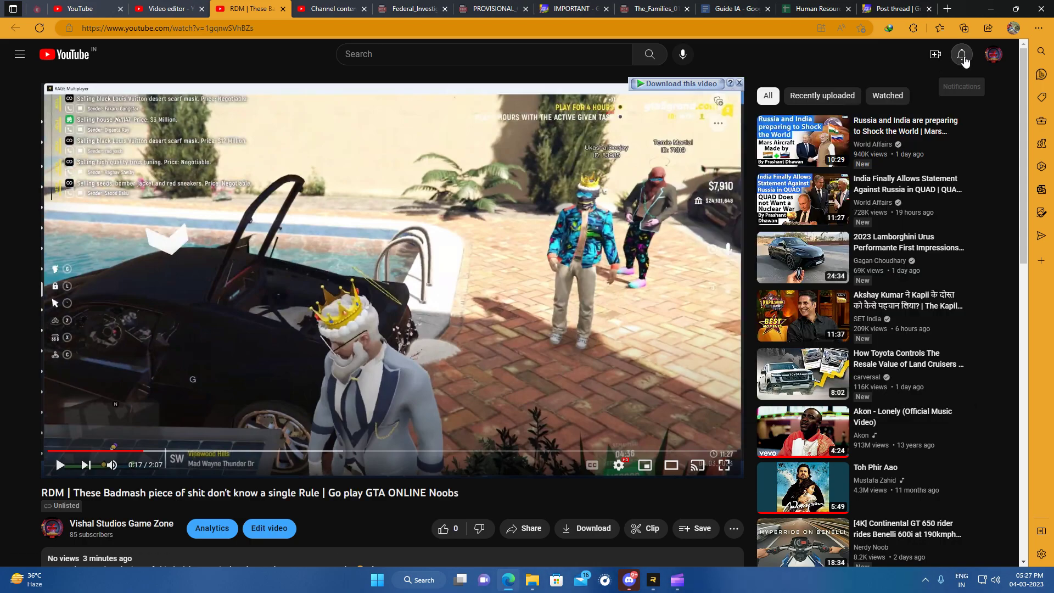
click(894, 8)
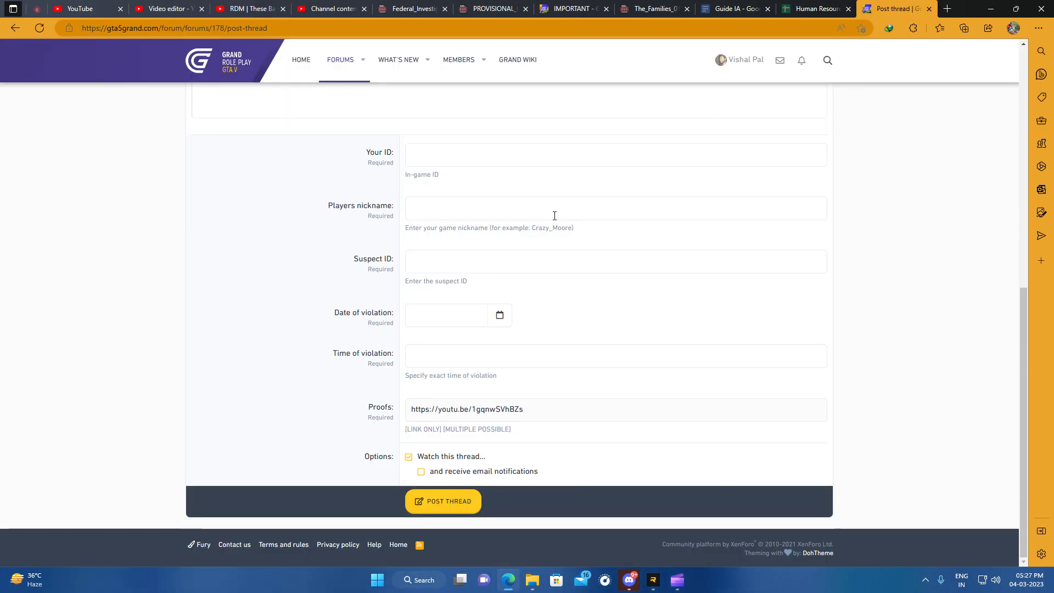
scroll(554, 214, up, 6)
scroll(472, 467, up, 3)
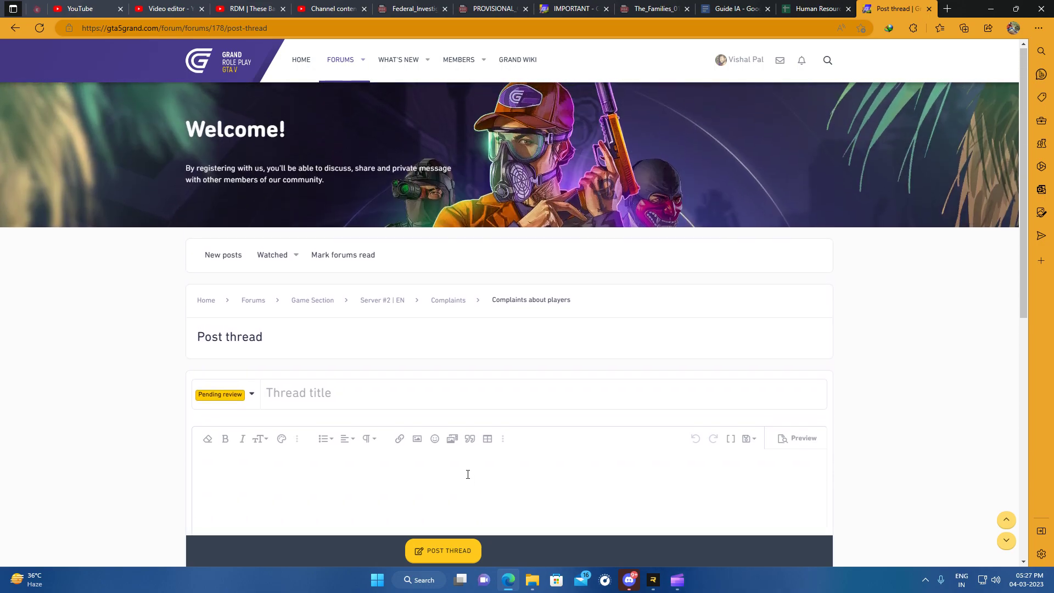
scroll(467, 470, down, 3)
click(466, 470)
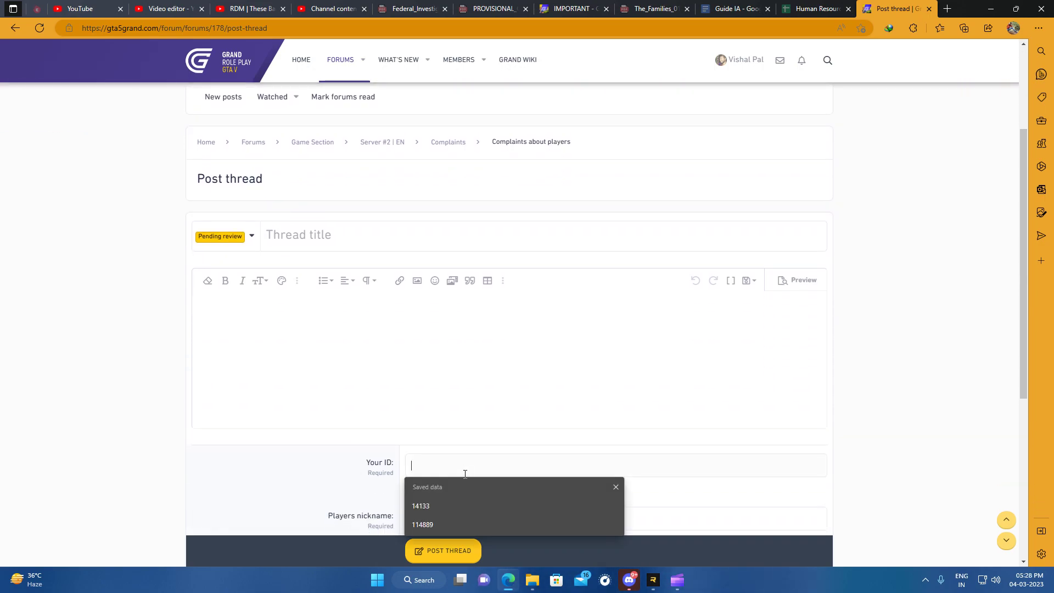